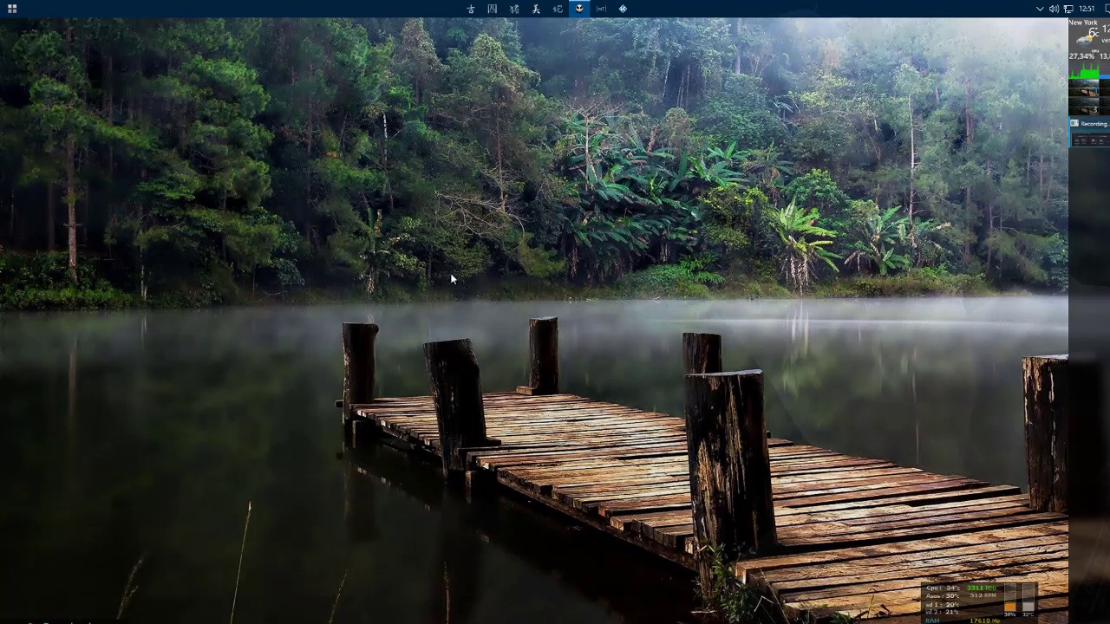
Step: Open the Desktop Tool menu on the desktop, collapse and re-expand its Groups and Applications sections, and dismiss it
middle_click(458, 164)
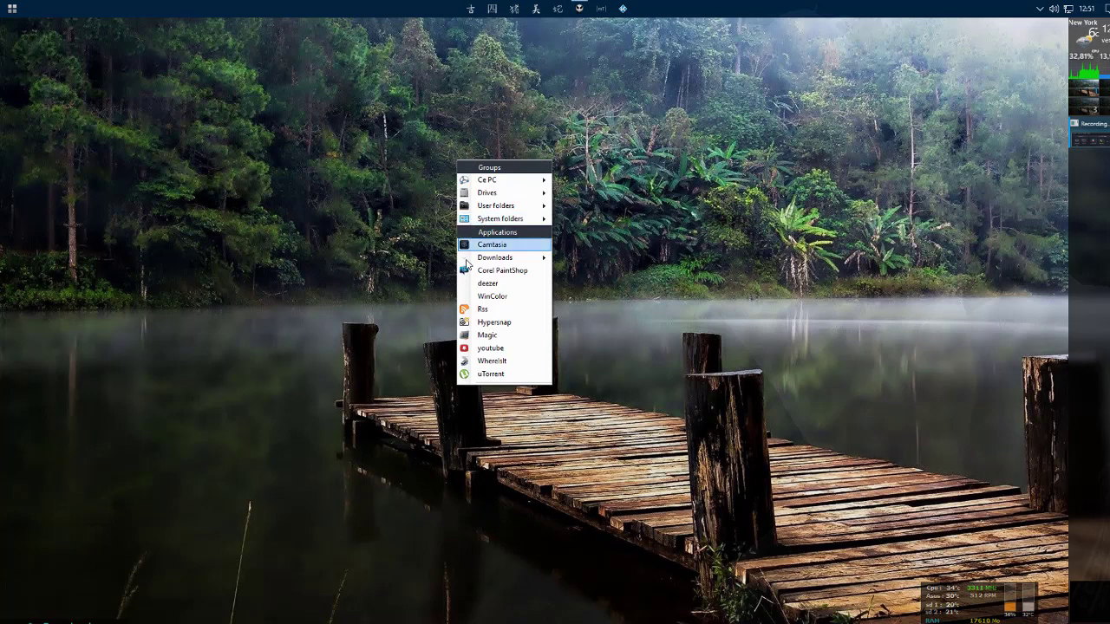
left_click(490, 169)
left_click(497, 179)
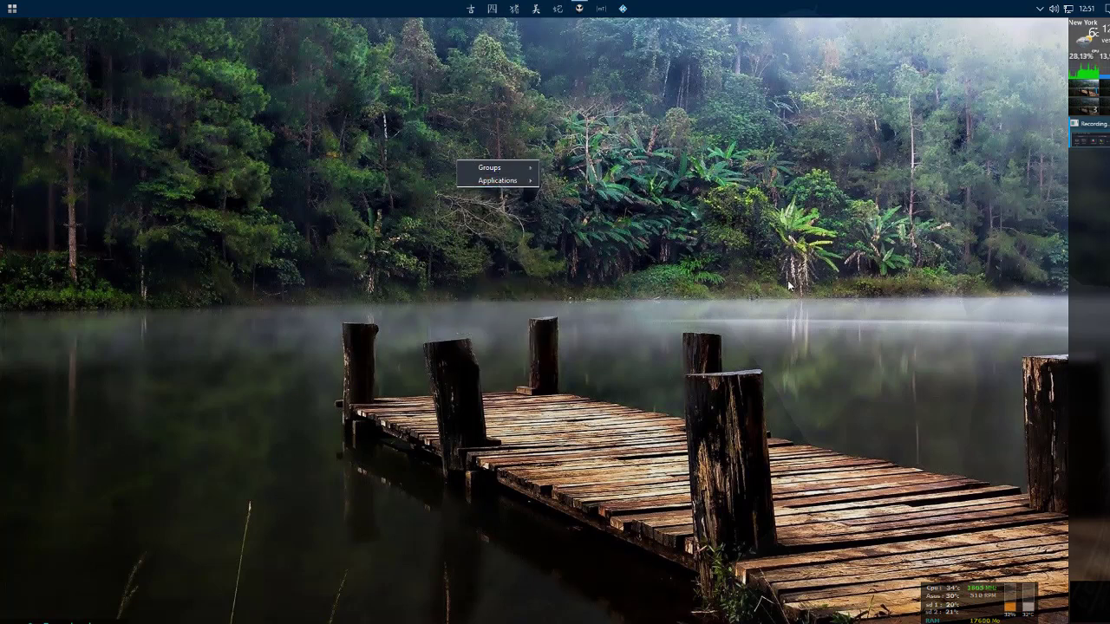
left_click(498, 181)
left_click(498, 168)
left_click(646, 211)
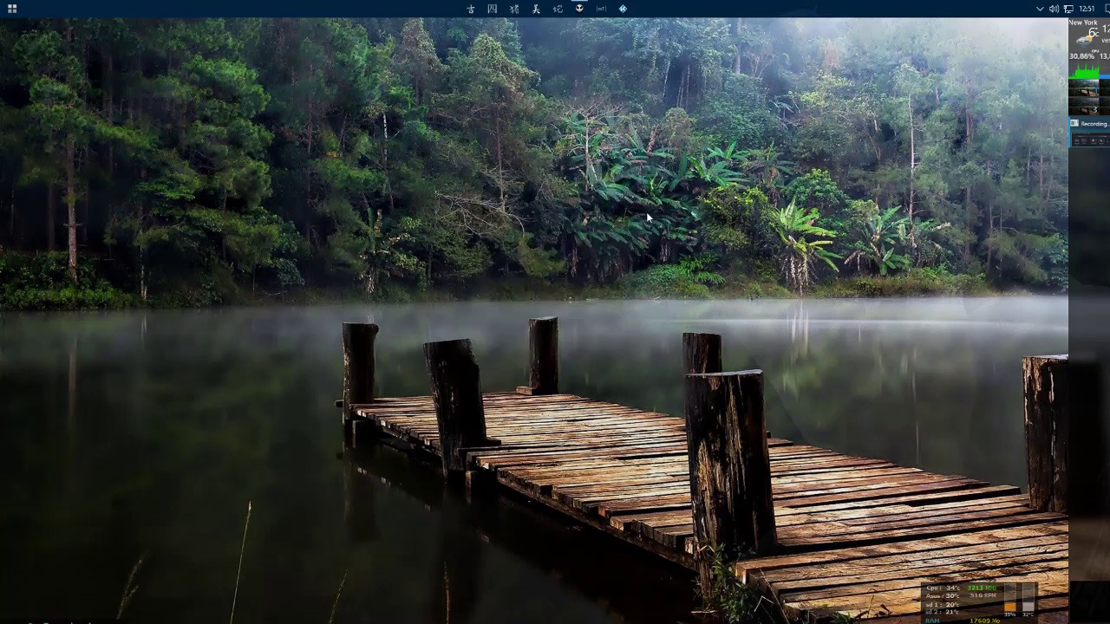
Step: Launch Hypersnap from the Applications section of the Desktop Tool menu and close its window
middle_click(510, 158)
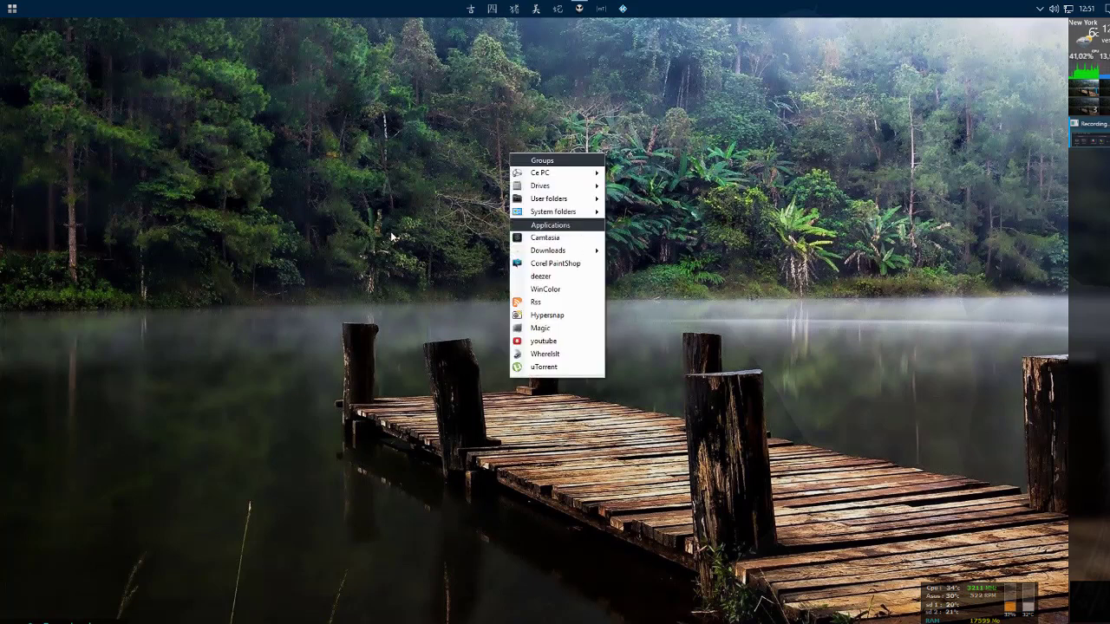
left_click(564, 315)
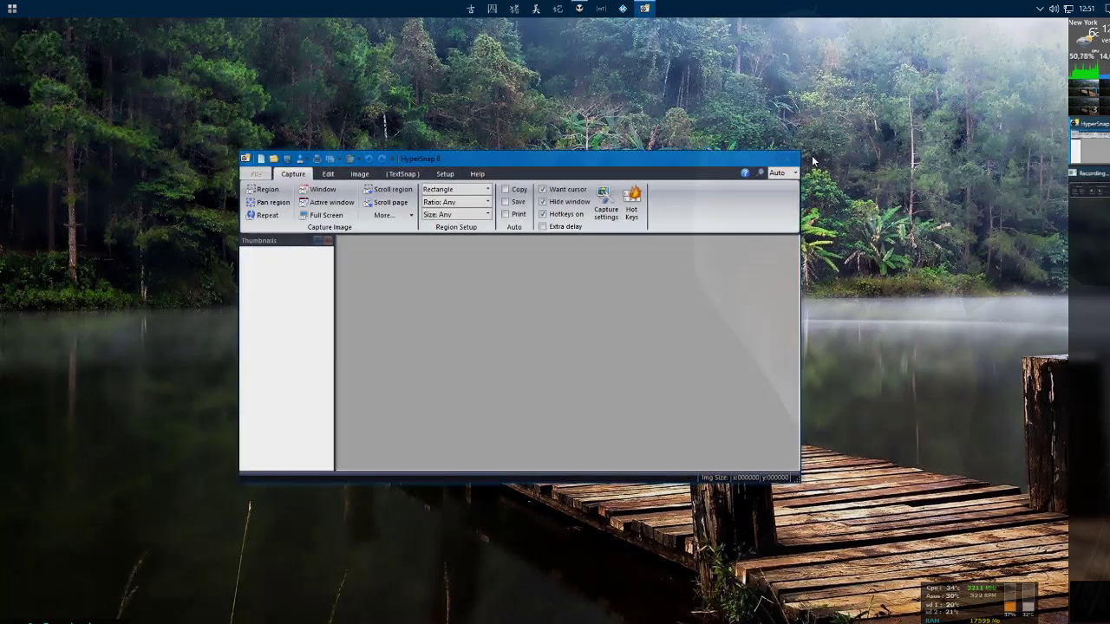
left_click(793, 163)
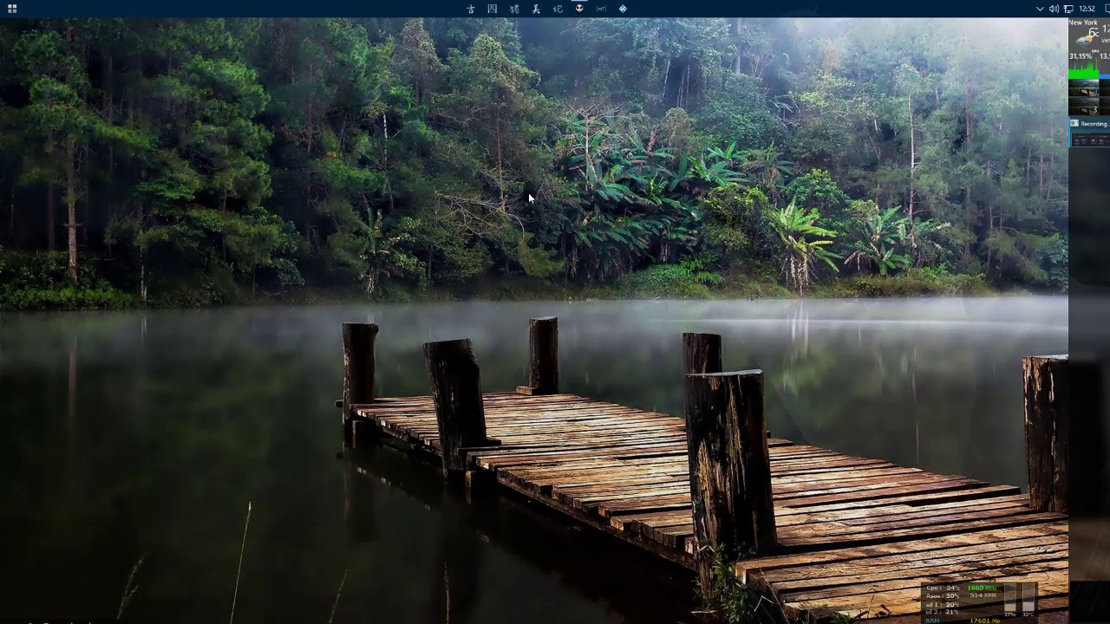
Step: Examine the QT Tab Desktop Tool entry among the taskbar's available toolbars
right_click(786, 8)
mouse_move(850, 23)
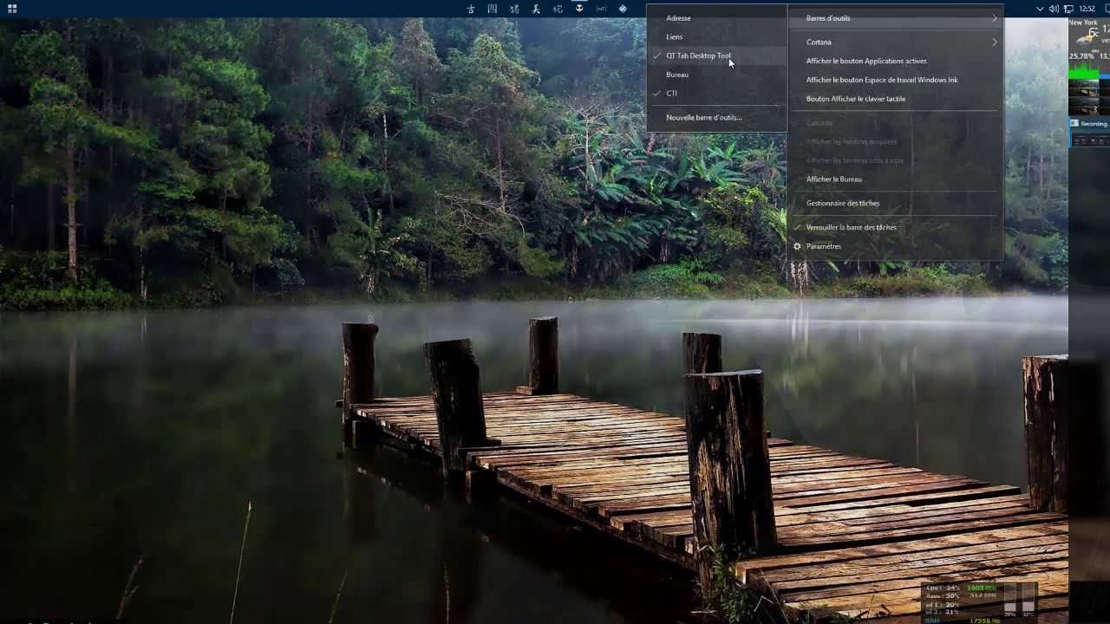
left_click(656, 56)
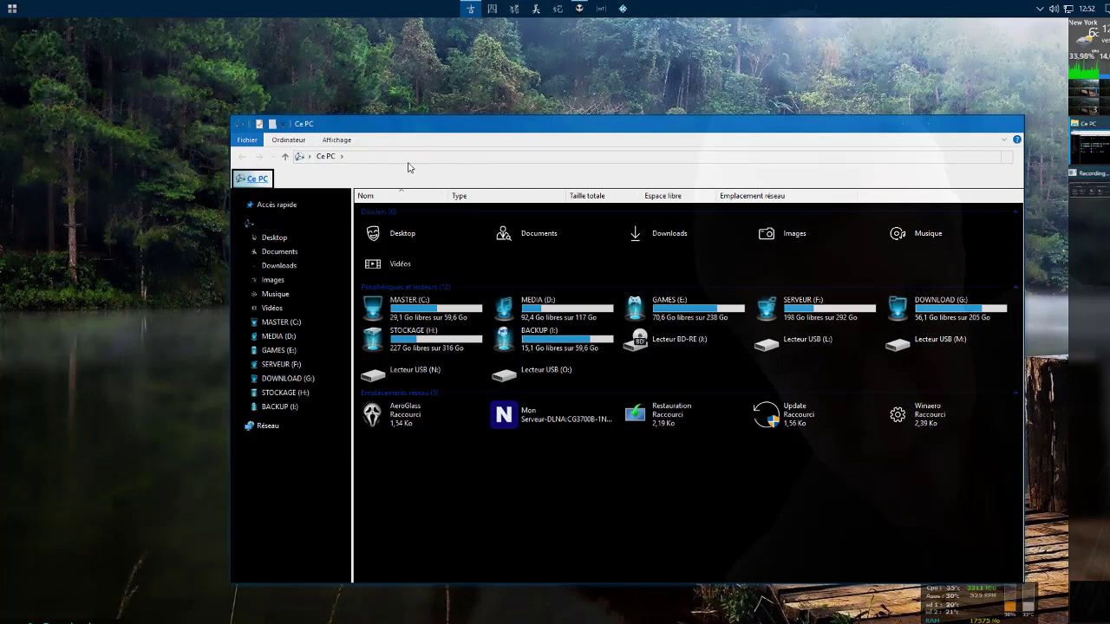
Step: Check the QTTabBar entry among the toolbar options of the Ce PC Explorer window and dismiss the list
left_click(338, 141)
left_click(960, 184)
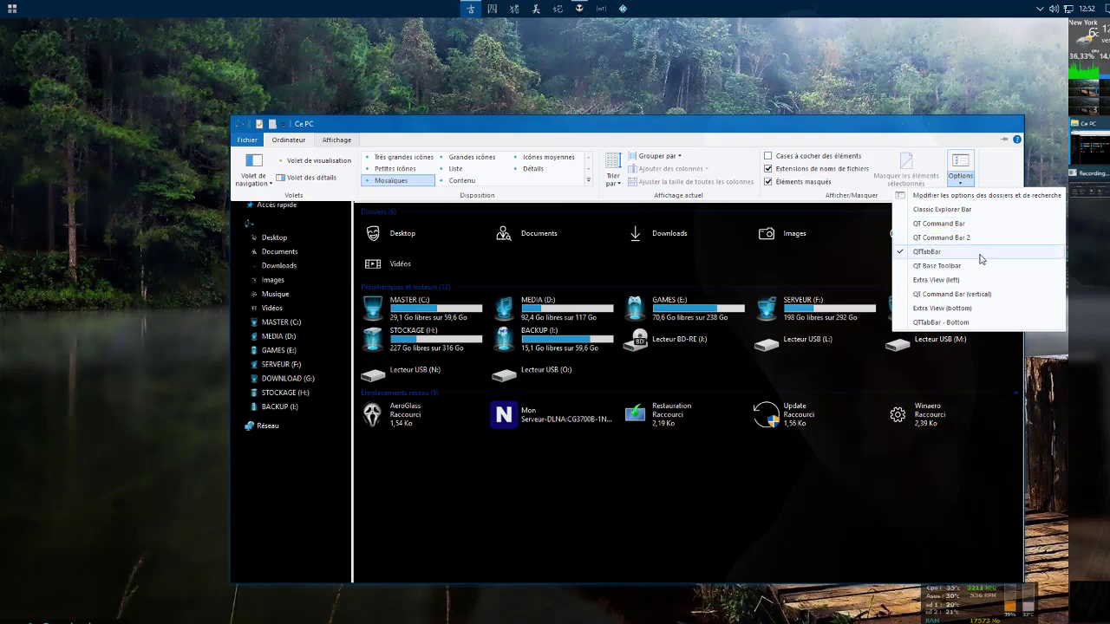
left_click(739, 146)
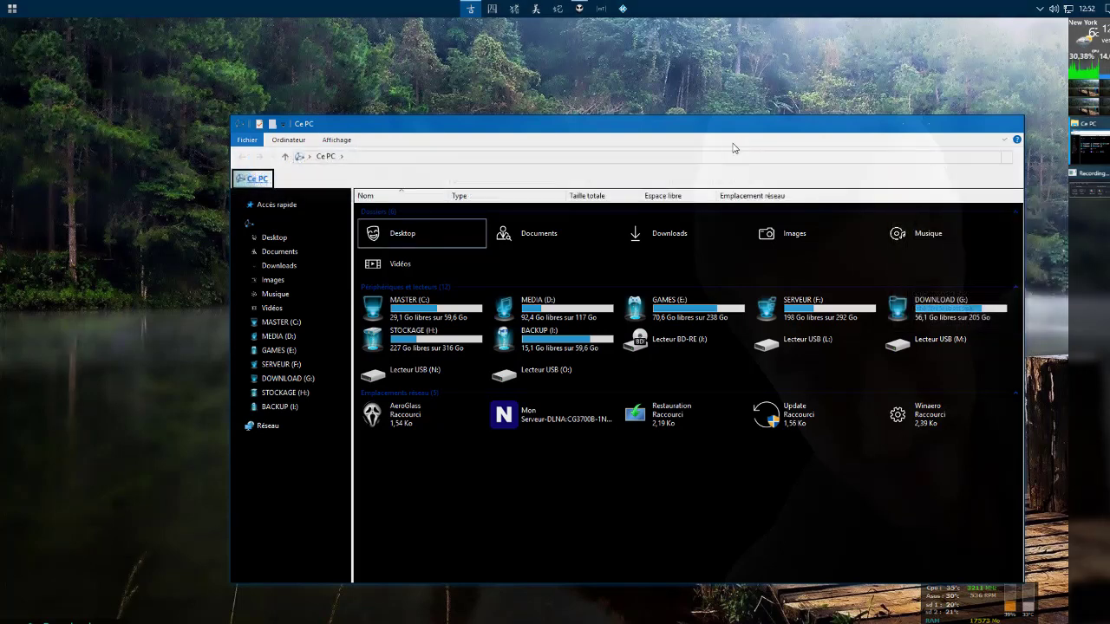
Step: Open the GAMES (E:) drive in a new tab and return to the Ce PC tab
left_click_drag(659, 308, 290, 180)
left_click(253, 178)
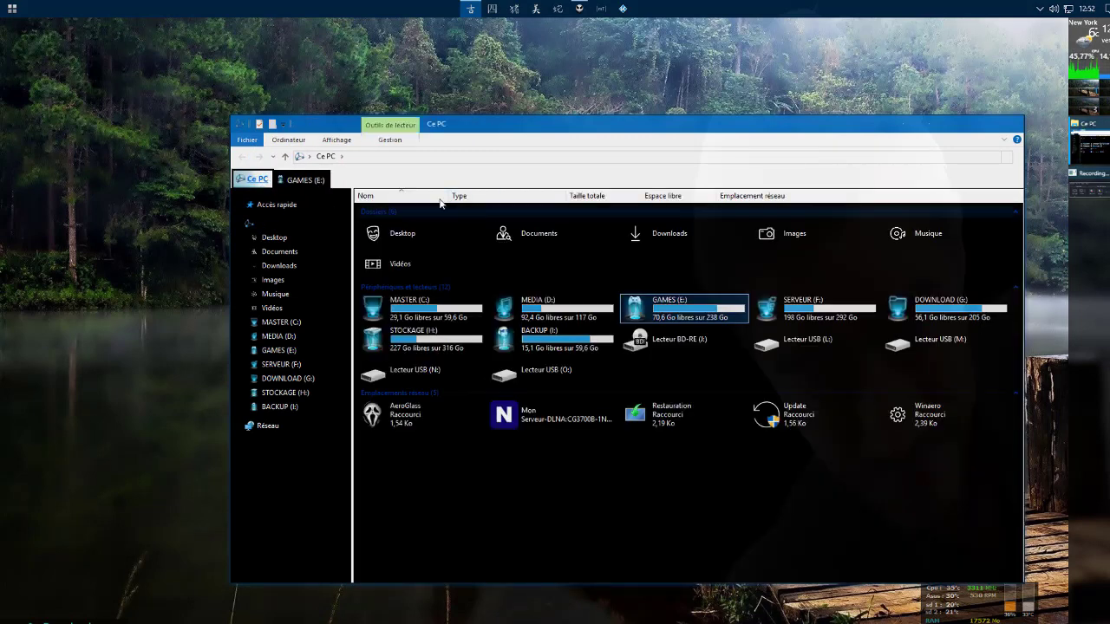
Step: Open the Desktop Tool page of the QTTabBar options and preview the current menu skin on the desktop
right_click(377, 178)
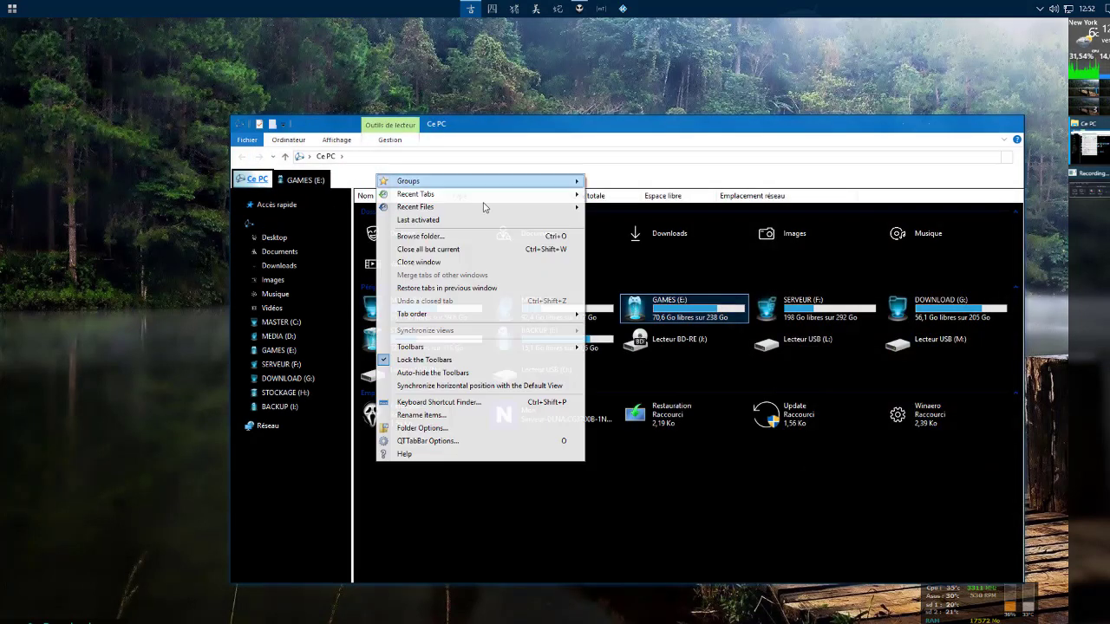
left_click(438, 442)
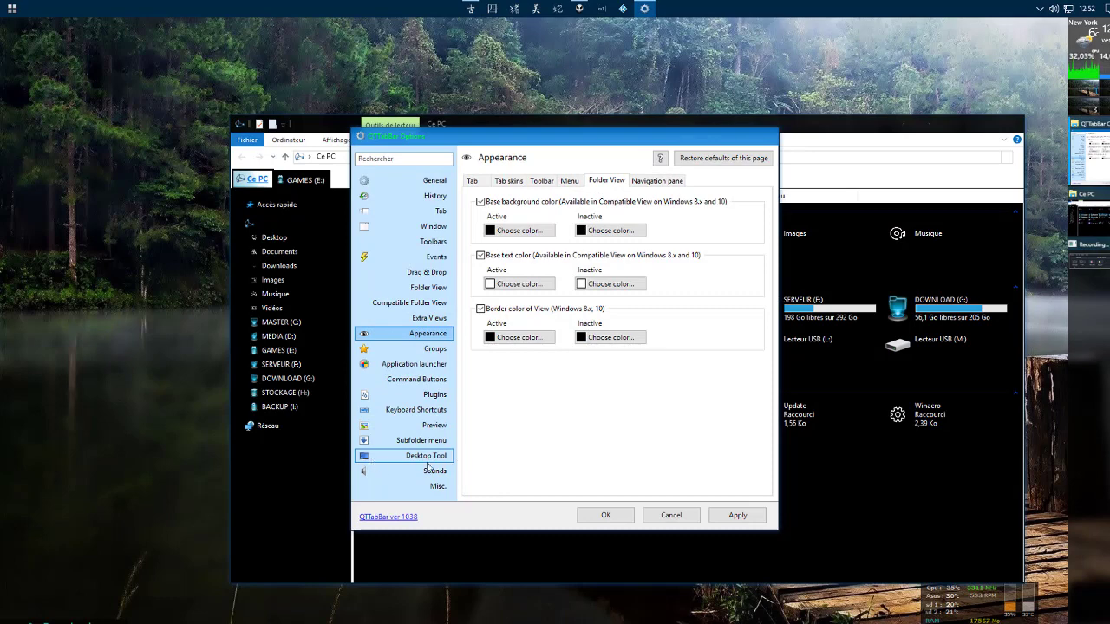
left_click(416, 463)
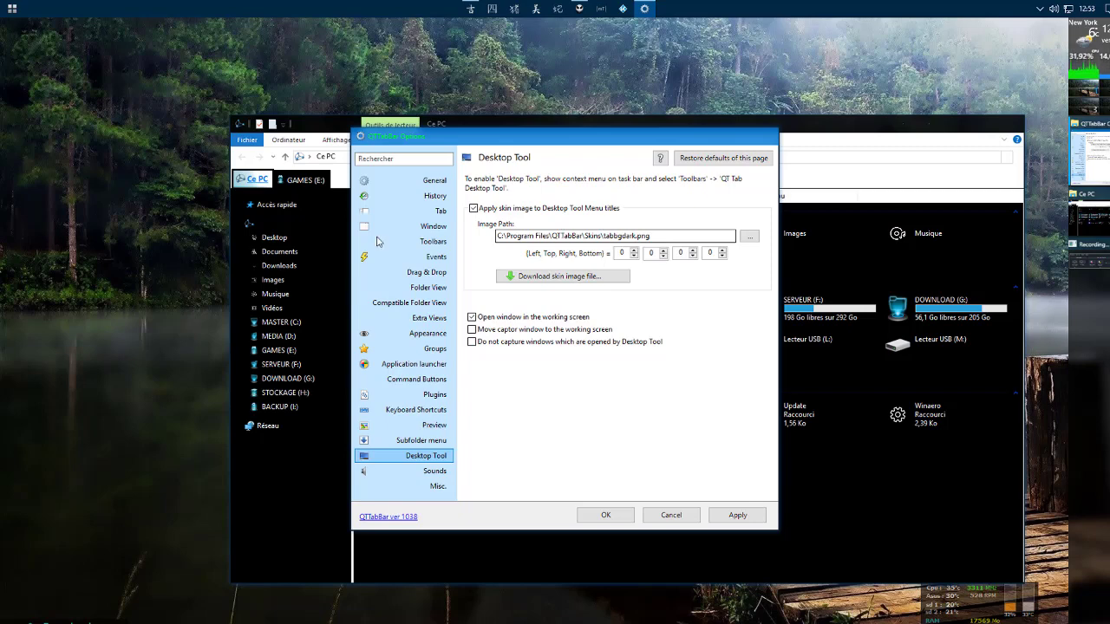
double_click(140, 195)
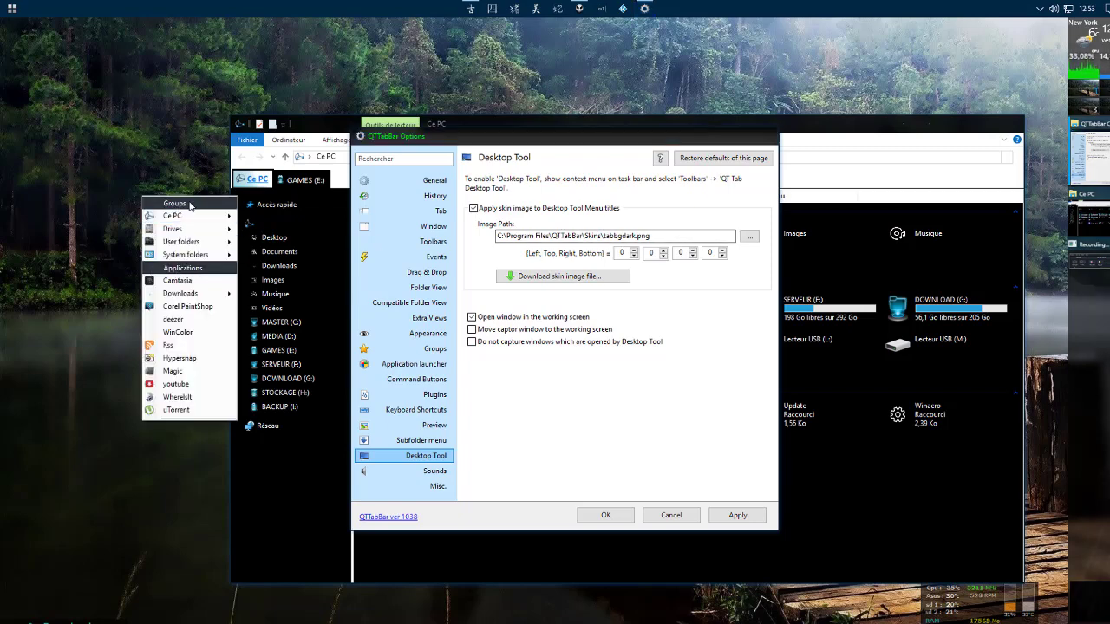
left_click(547, 284)
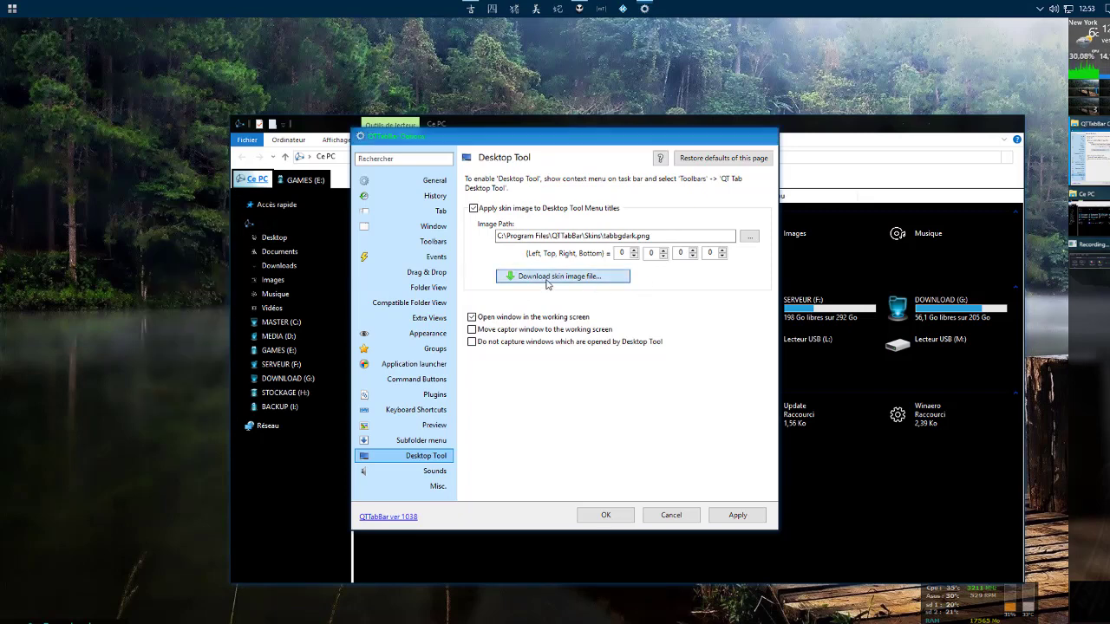
Step: Open the QTTabBar skin image download browser and filter its images by Desktop Tool
left_click(548, 277)
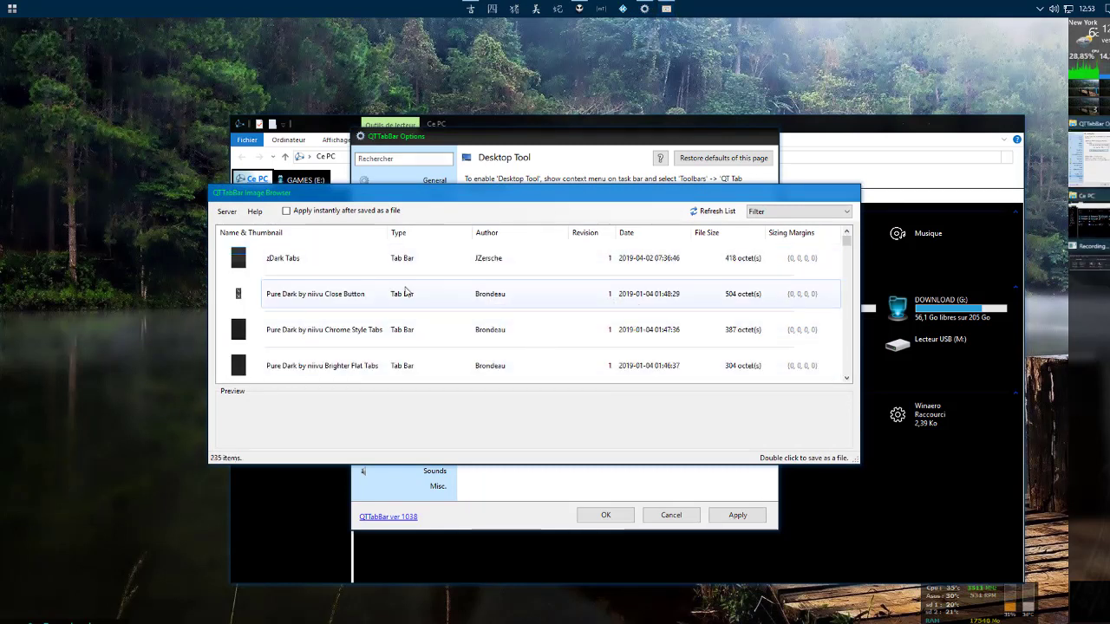
left_click(264, 258)
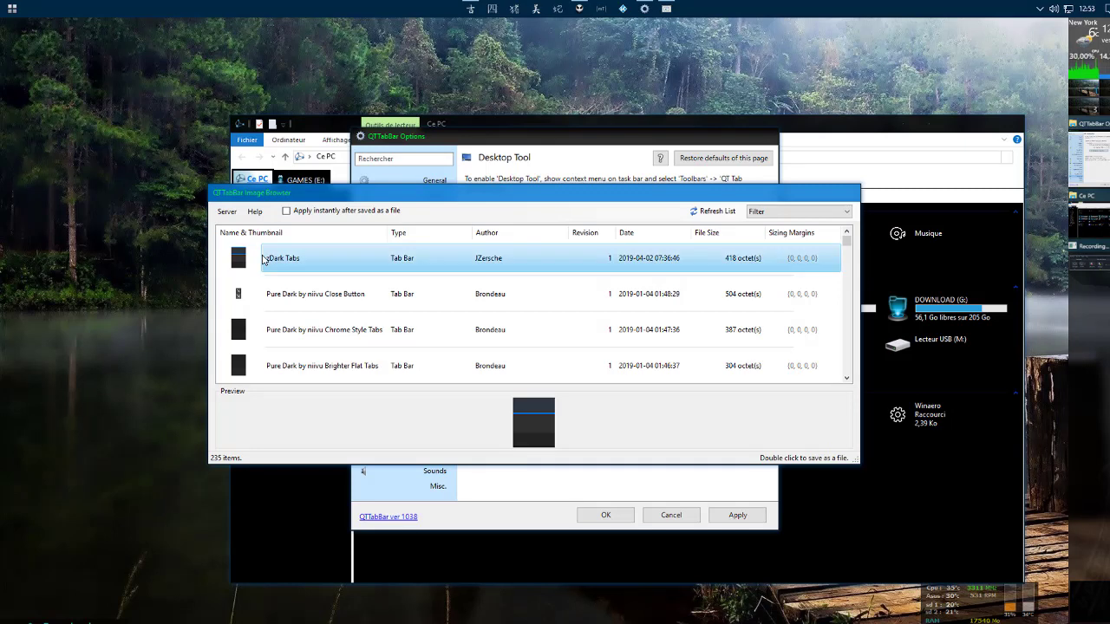
left_click(776, 213)
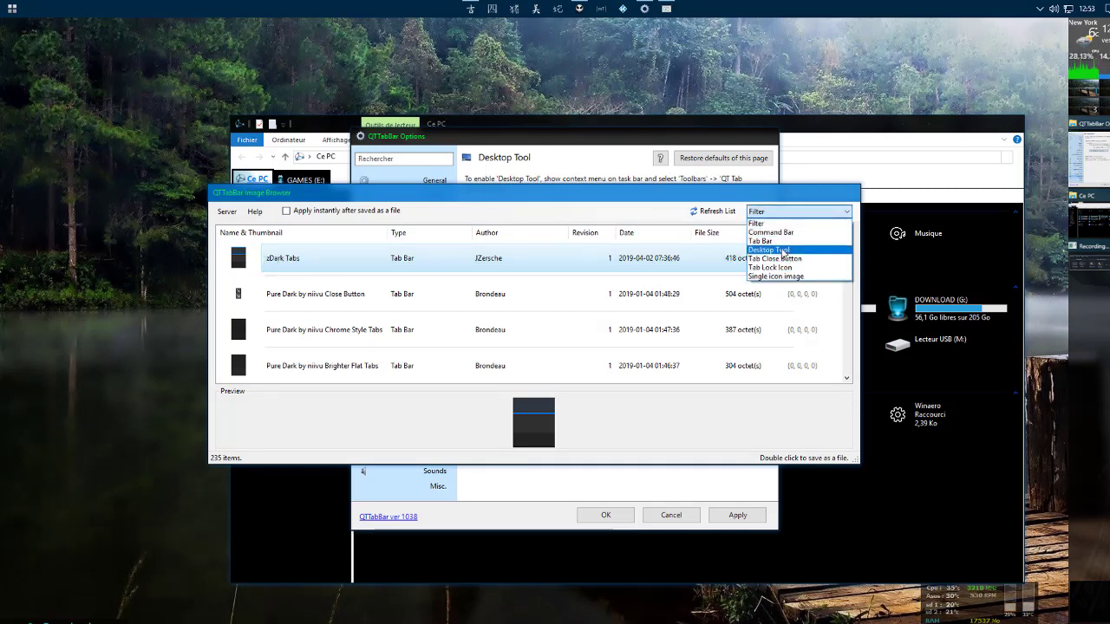
left_click(788, 251)
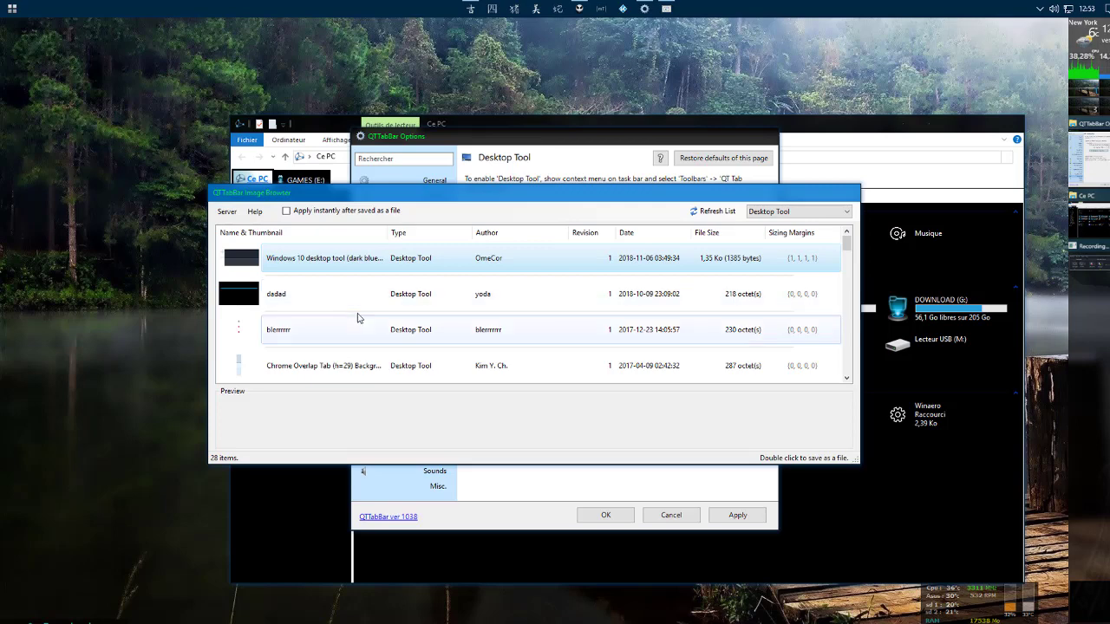
Step: Save the Windows 10 desktop tool (orange) skin image to the Desktop folder and close the image browser
scroll(359, 314, "down", 3)
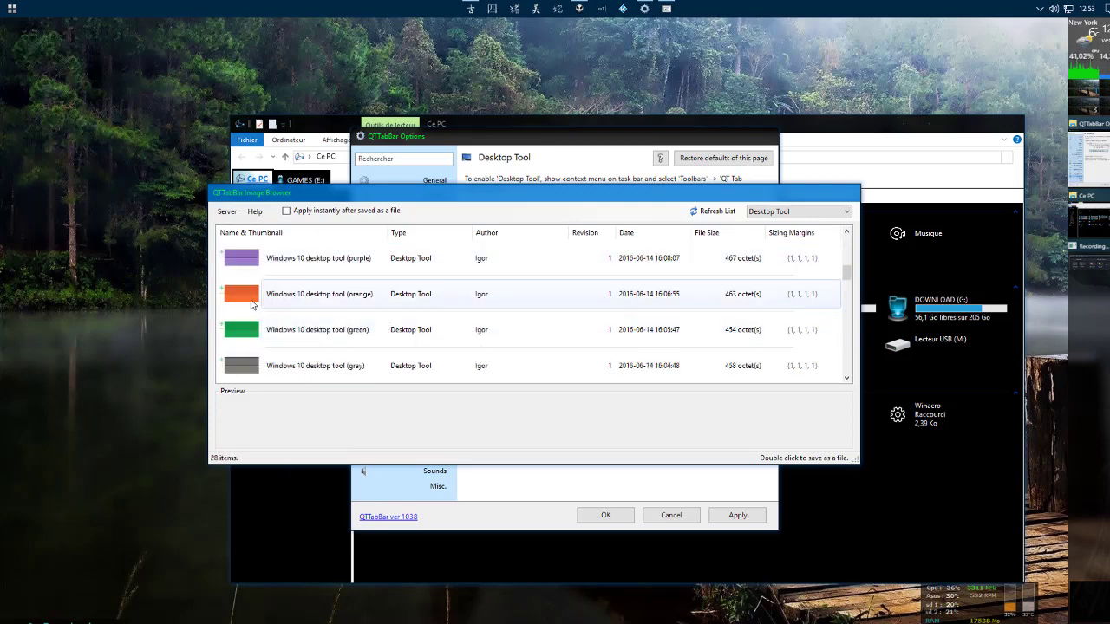
left_click(251, 300)
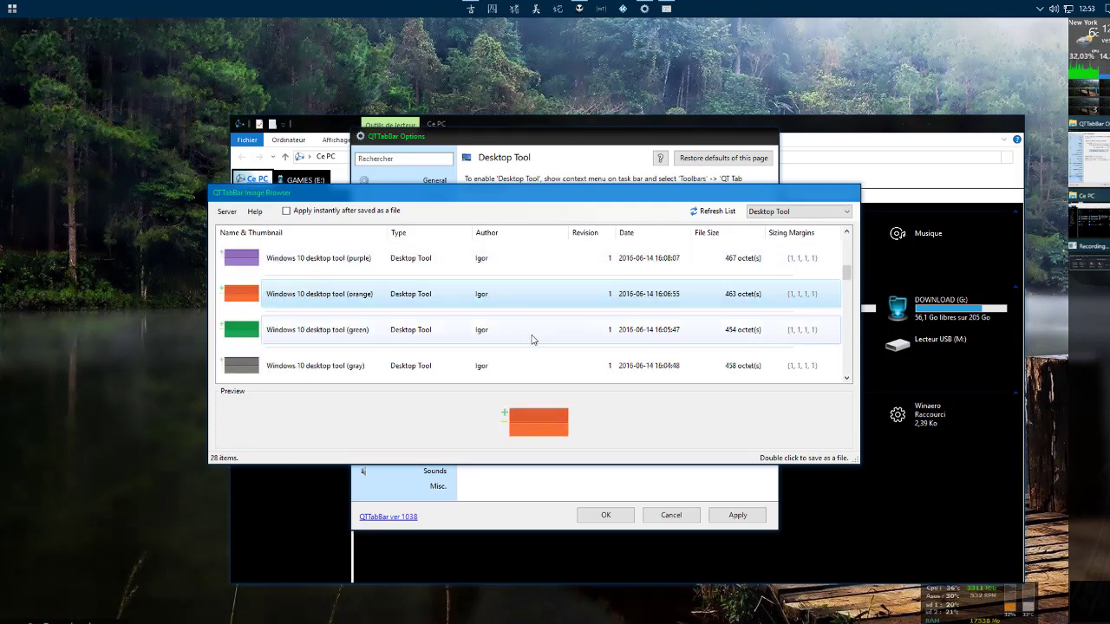
double_click(359, 298)
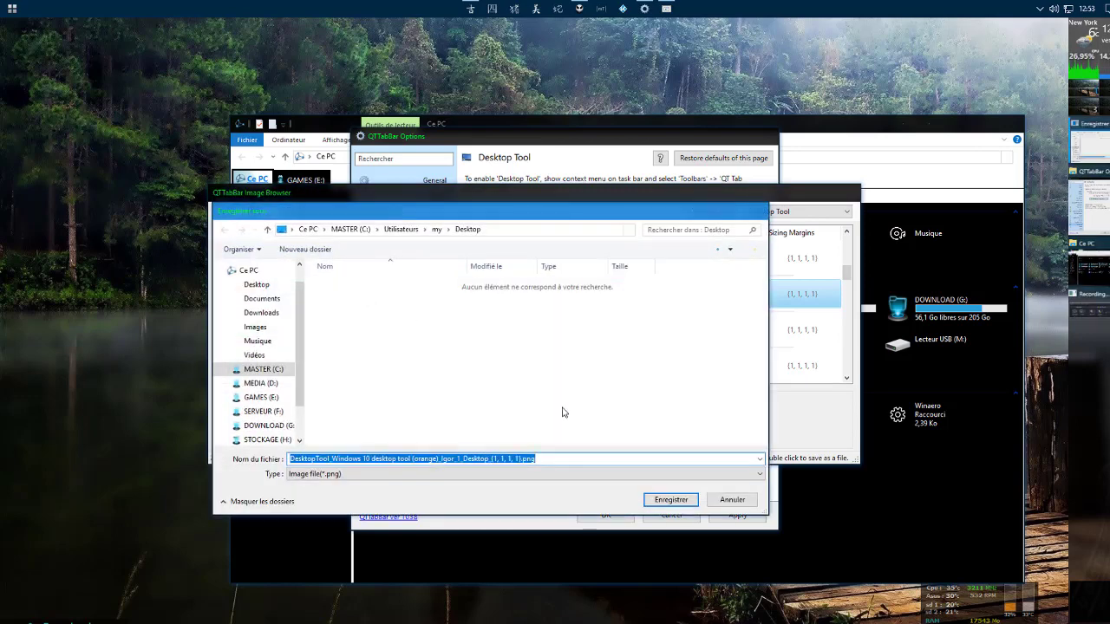
left_click(256, 285)
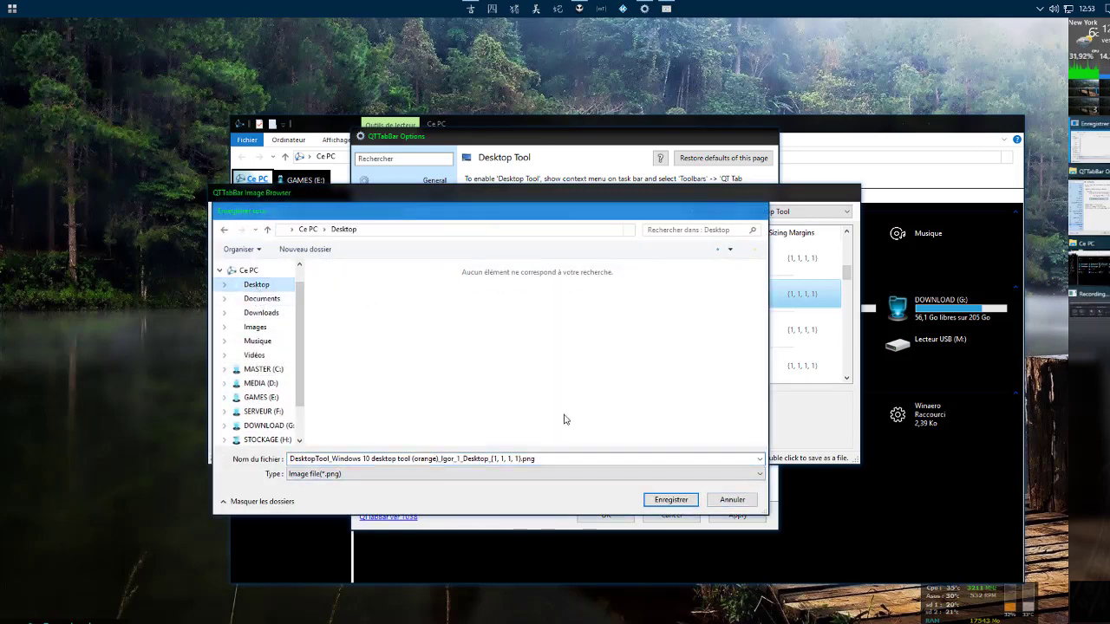
left_click(671, 500)
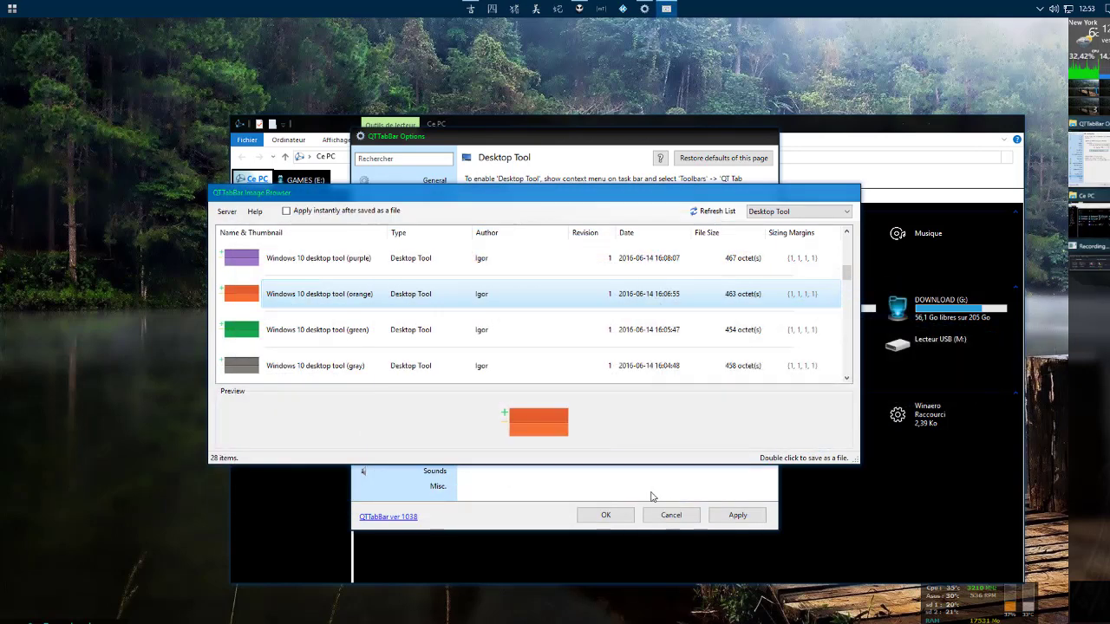
left_click(847, 194)
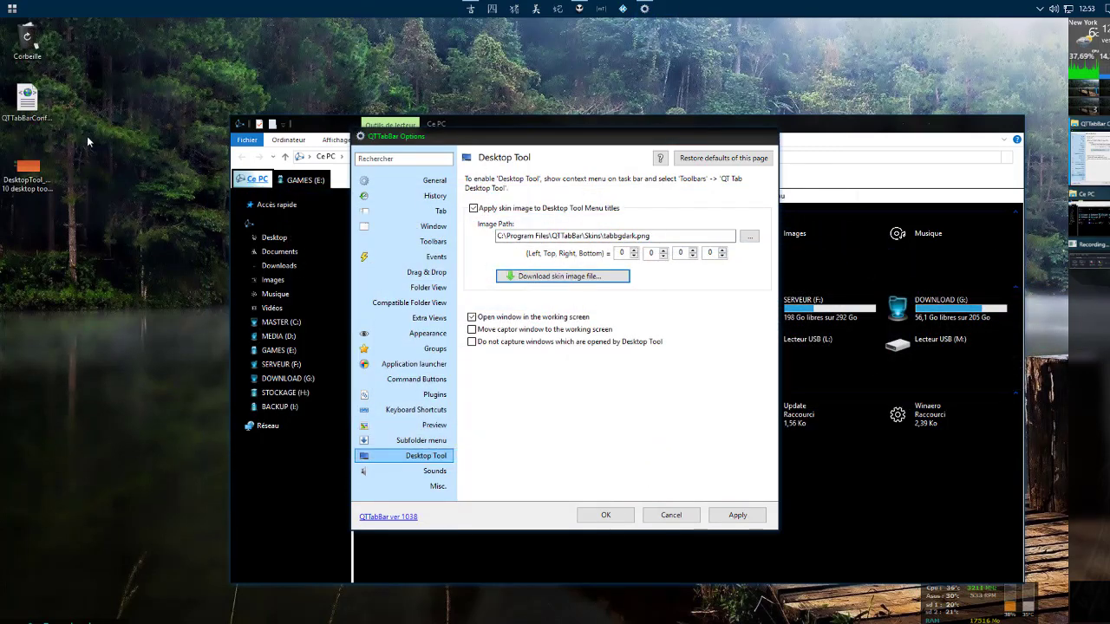
Step: Set the Desktop Tool menu title skin to the orange PNG on the Desktop and apply the change
mouse_move(30, 176)
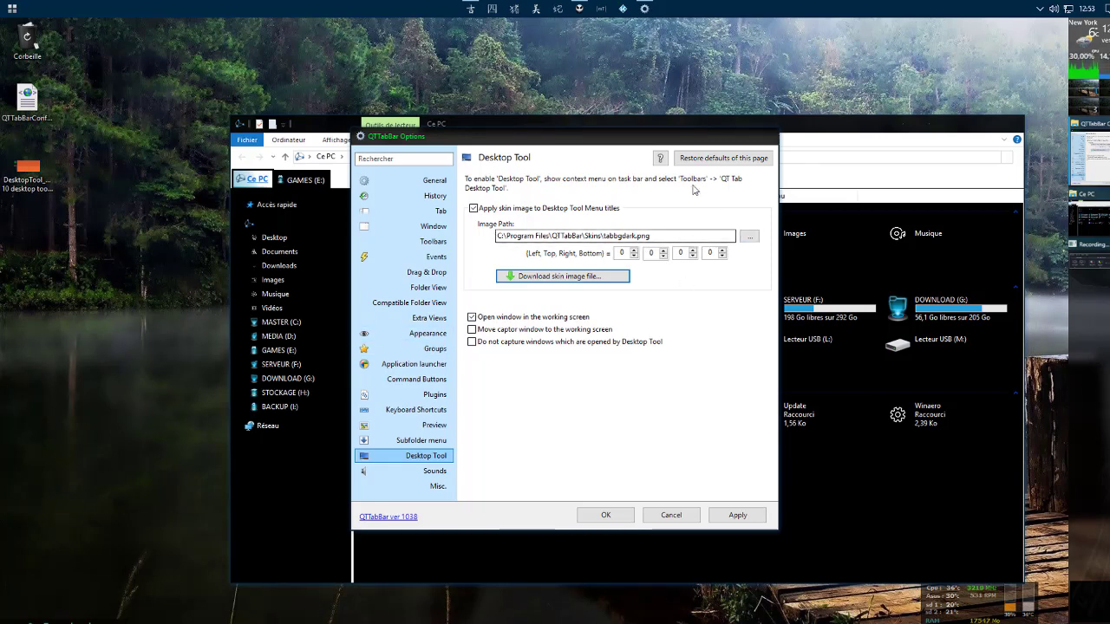
left_click(747, 236)
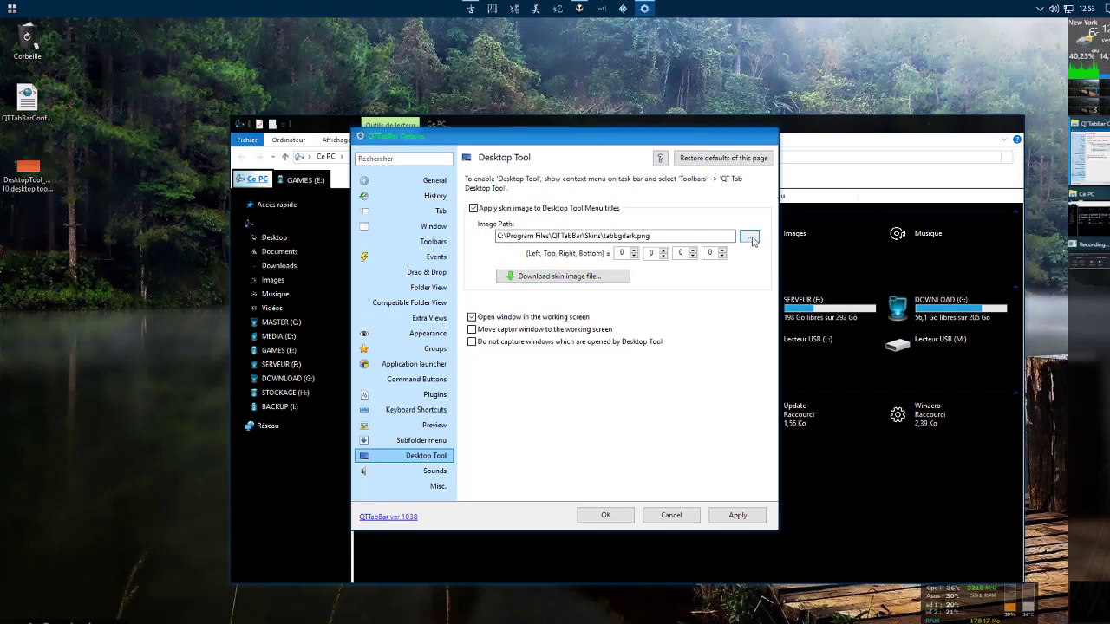
left_click(487, 249)
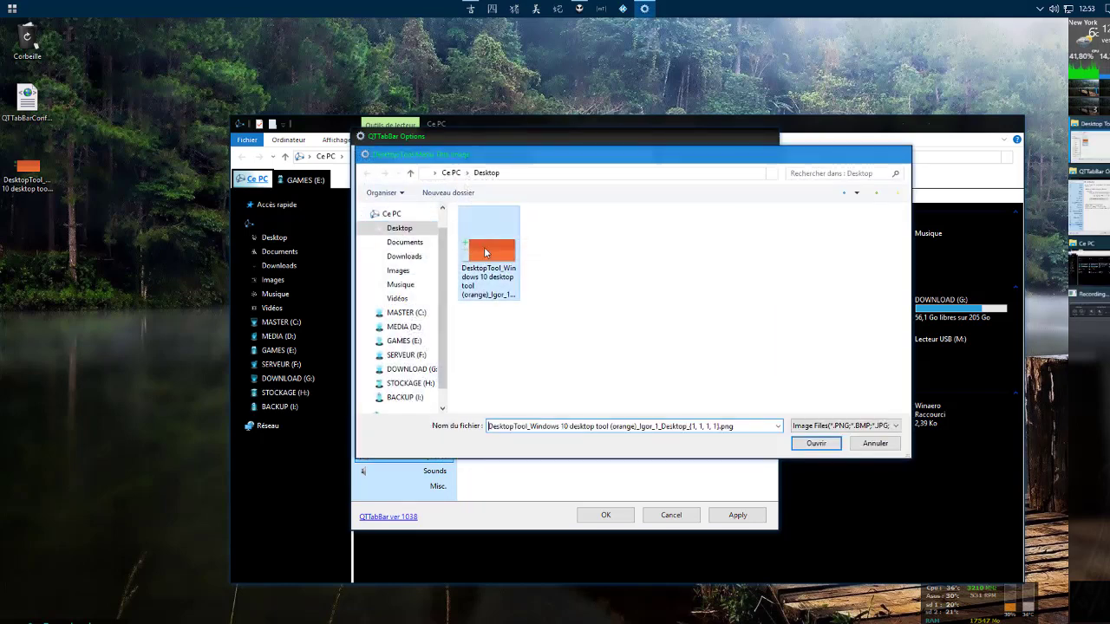
left_click(807, 440)
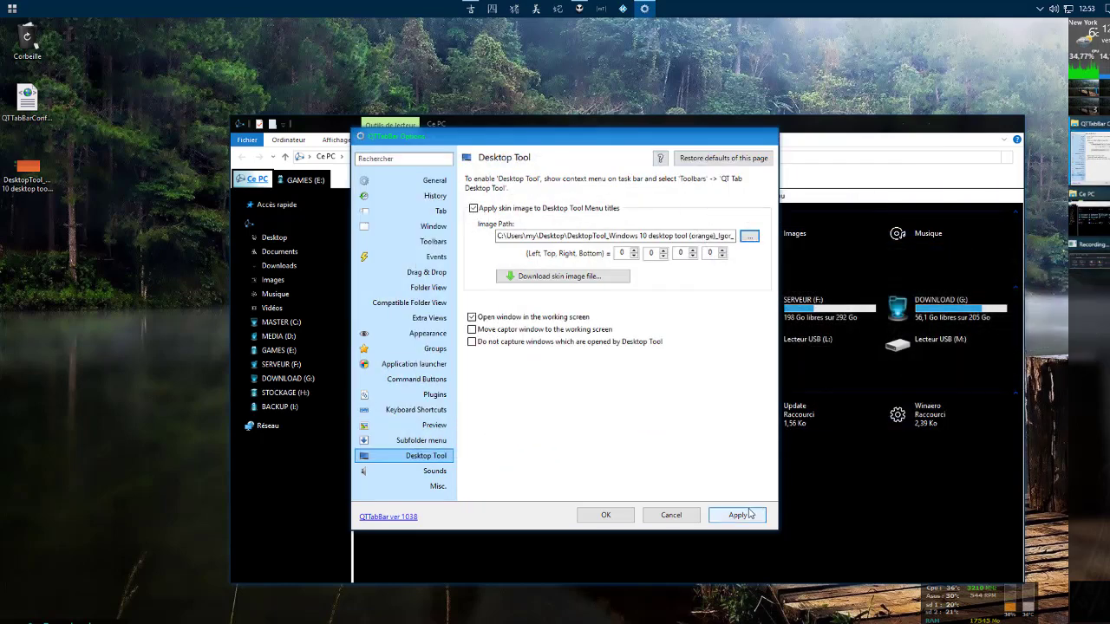
left_click(743, 517)
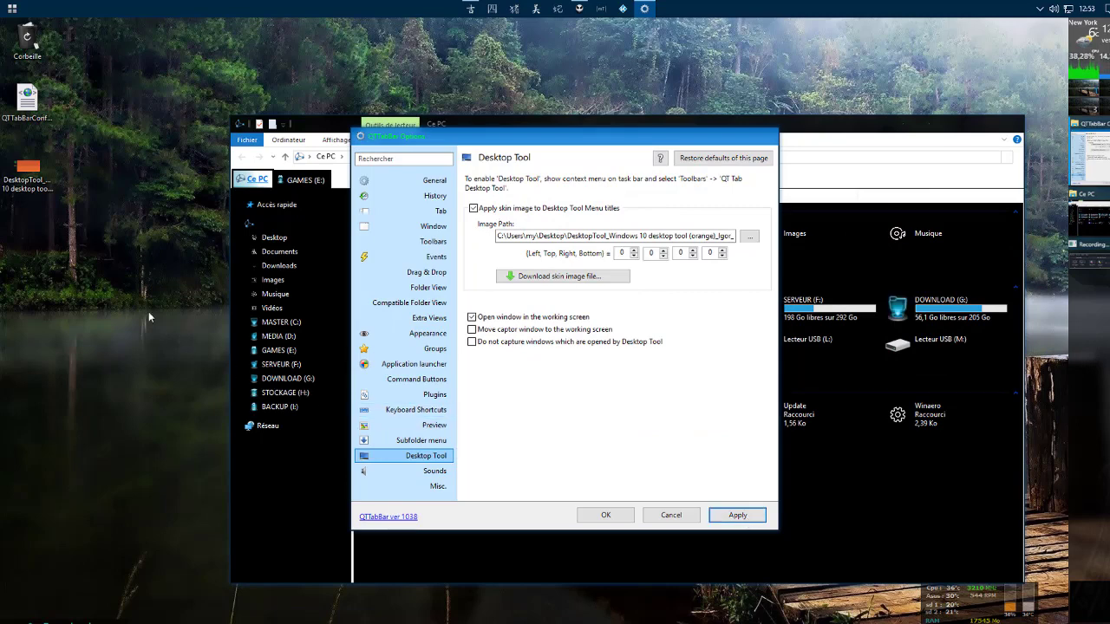
Step: Open the orange-skinned Desktop Tool menu on the desktop, collapse the Groups and Applications sections, and expand Groups again
double_click(122, 225)
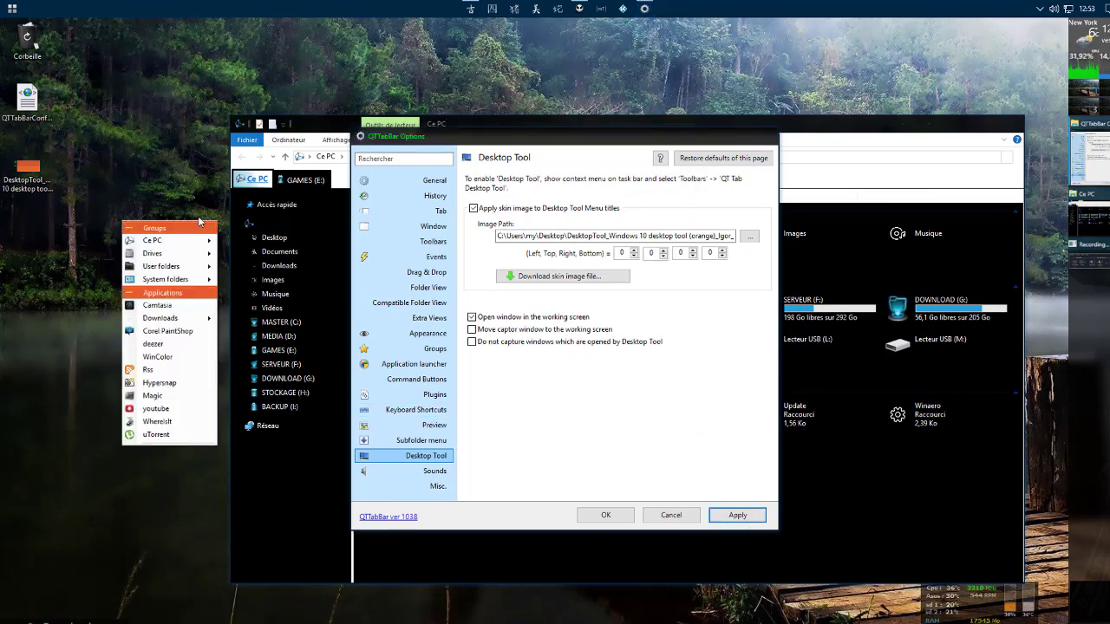
left_click(132, 242)
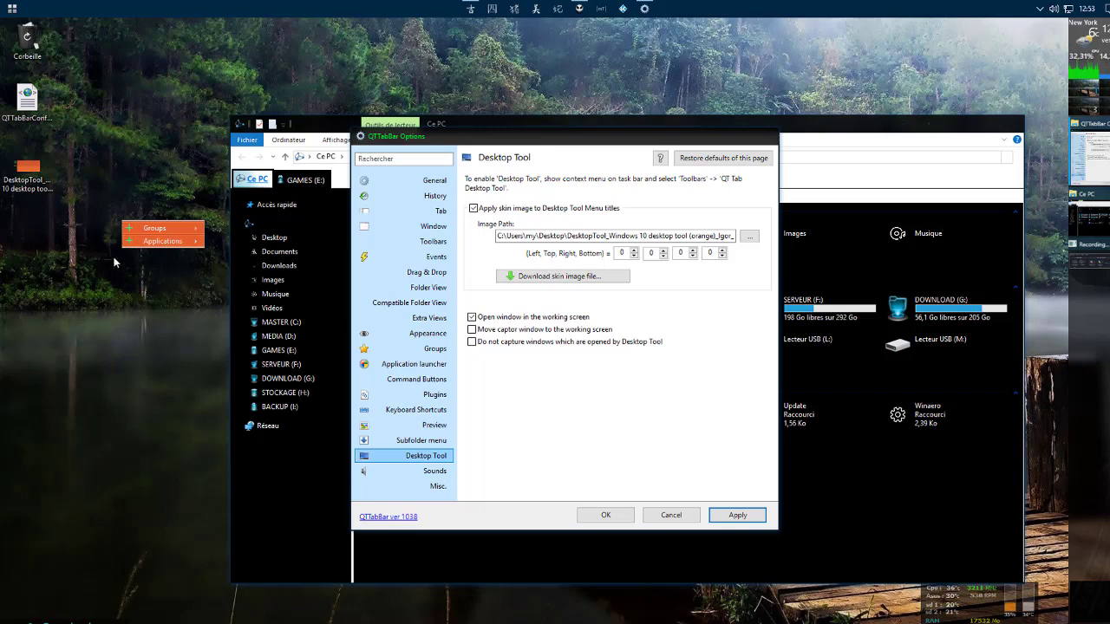
left_click(130, 229)
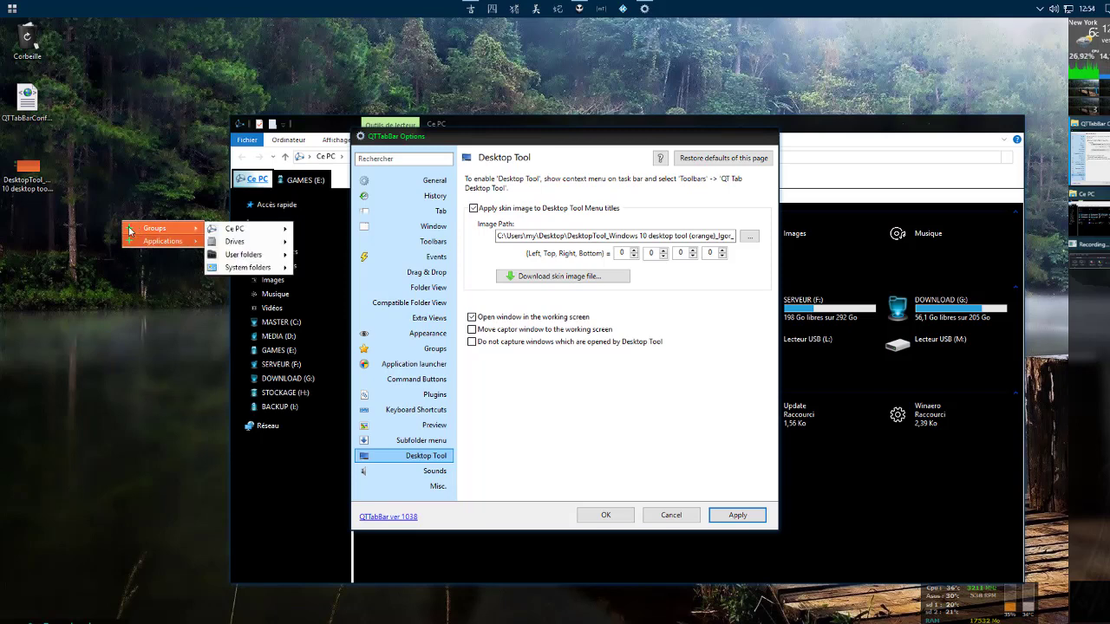
left_click(129, 229)
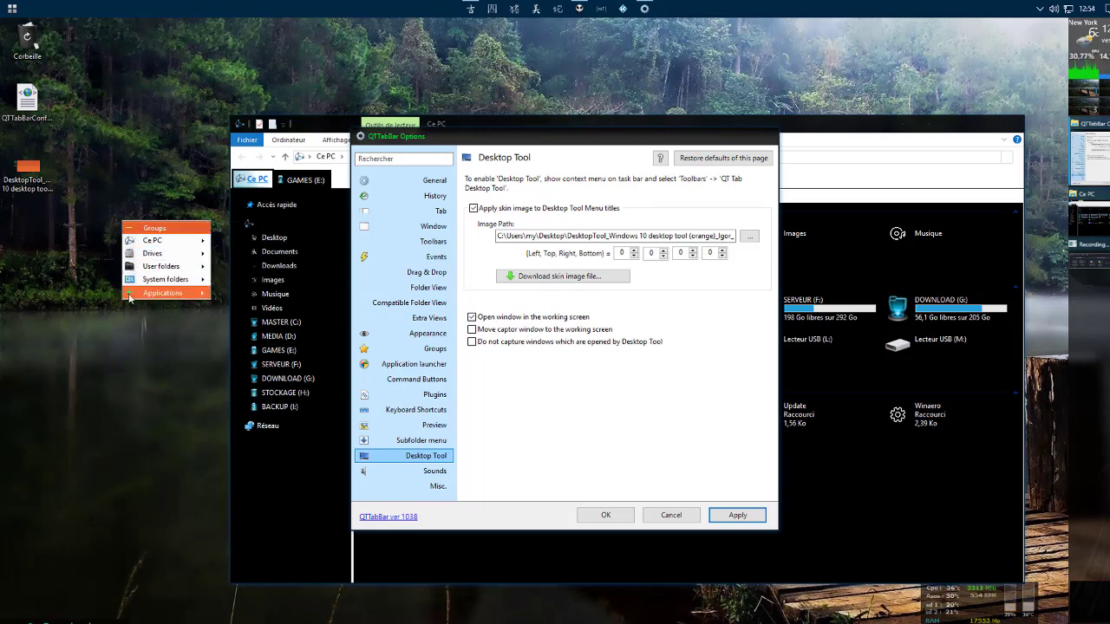
Step: Expand the Applications section, collapse and re-expand both Groups and Applications in the Desktop Tool menu, and dismiss the menu
left_click(156, 292)
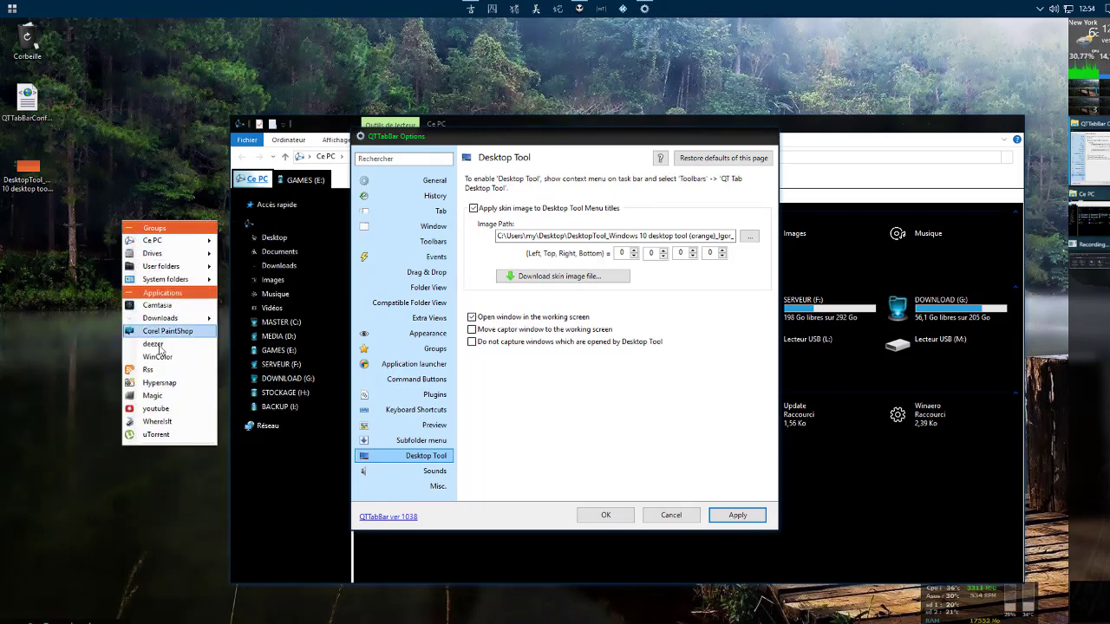
left_click(128, 229)
left_click(130, 241)
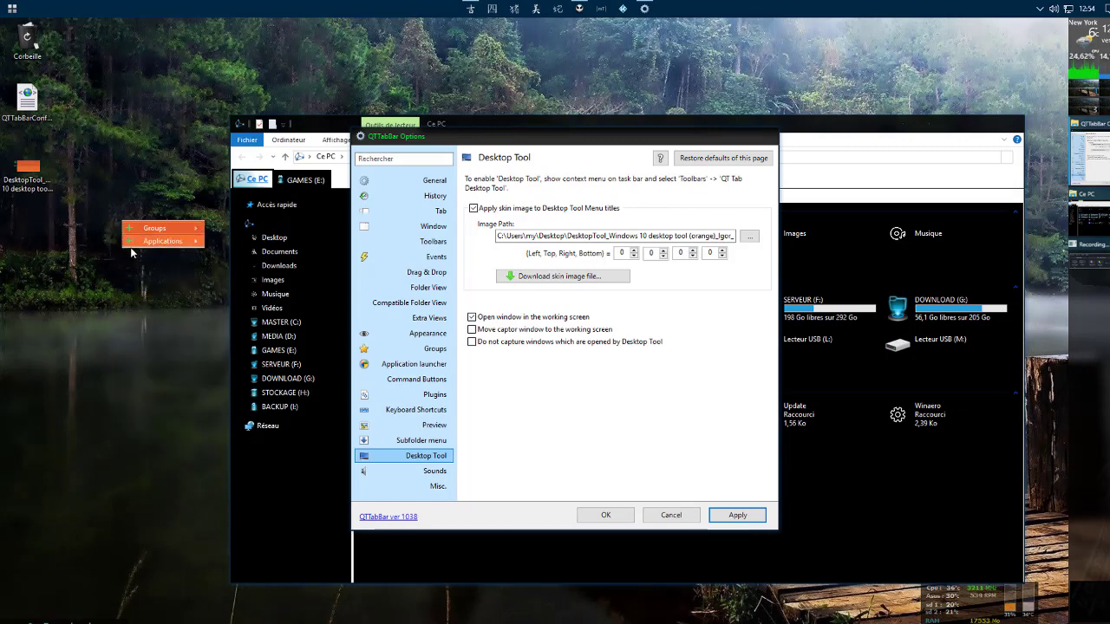
left_click(134, 242)
left_click(135, 228)
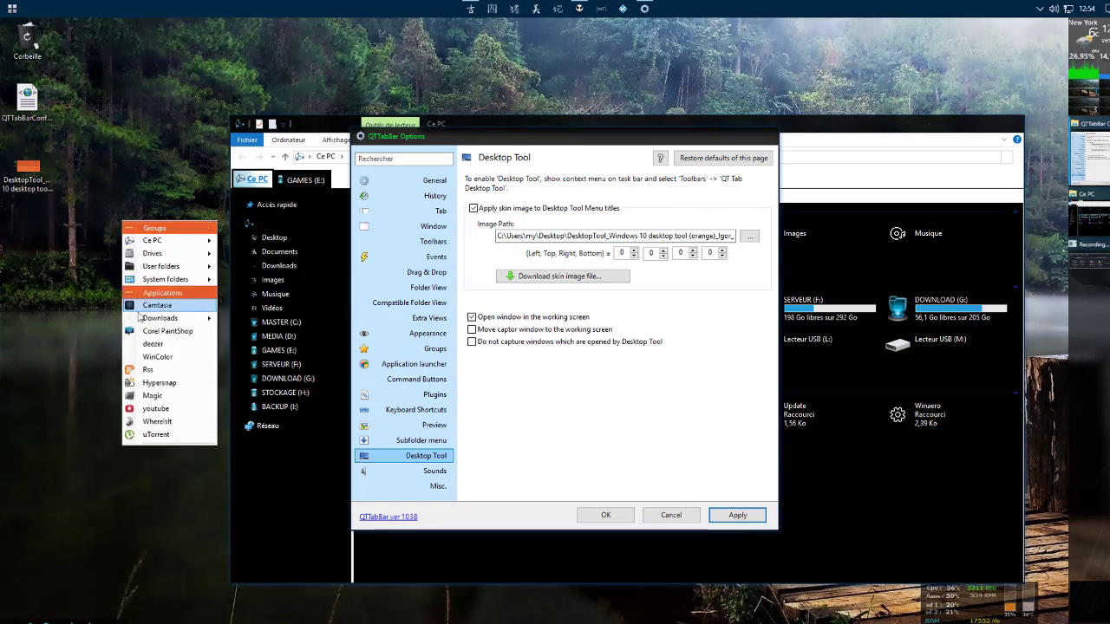
left_click(67, 302)
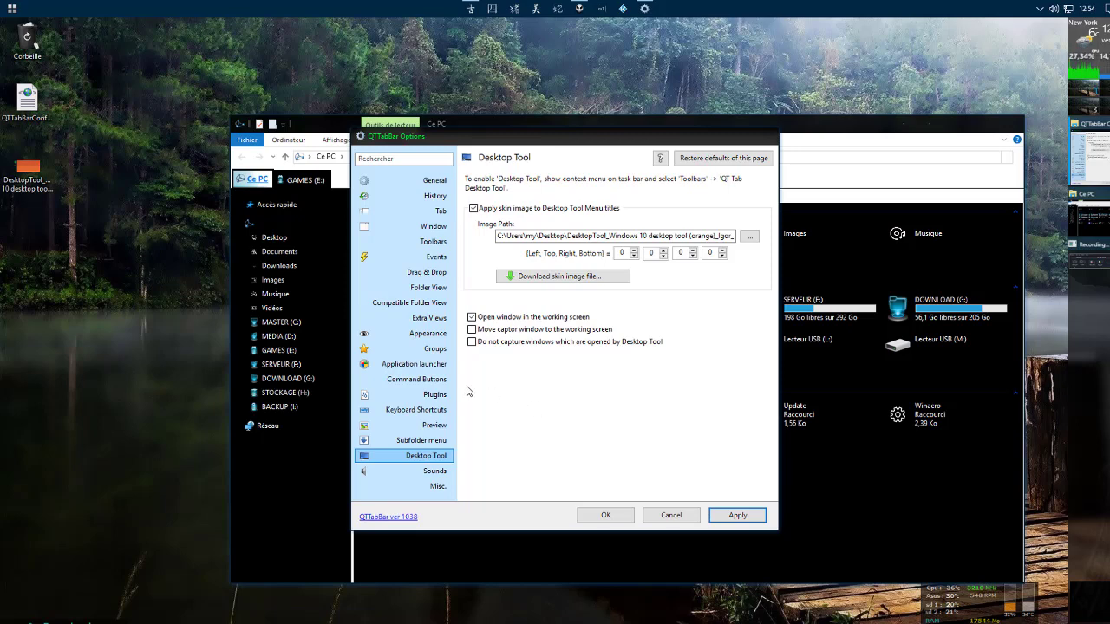
Step: Show the Application launcher options page and compare its entries with the Applications section of the Desktop Tool menu
left_click(395, 368)
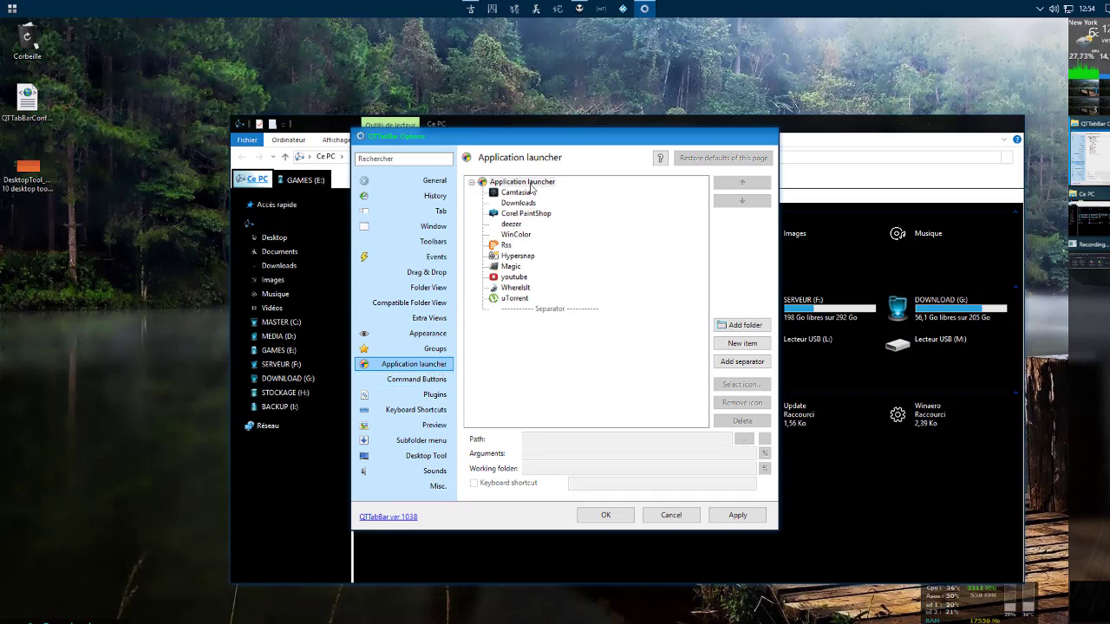
double_click(143, 181)
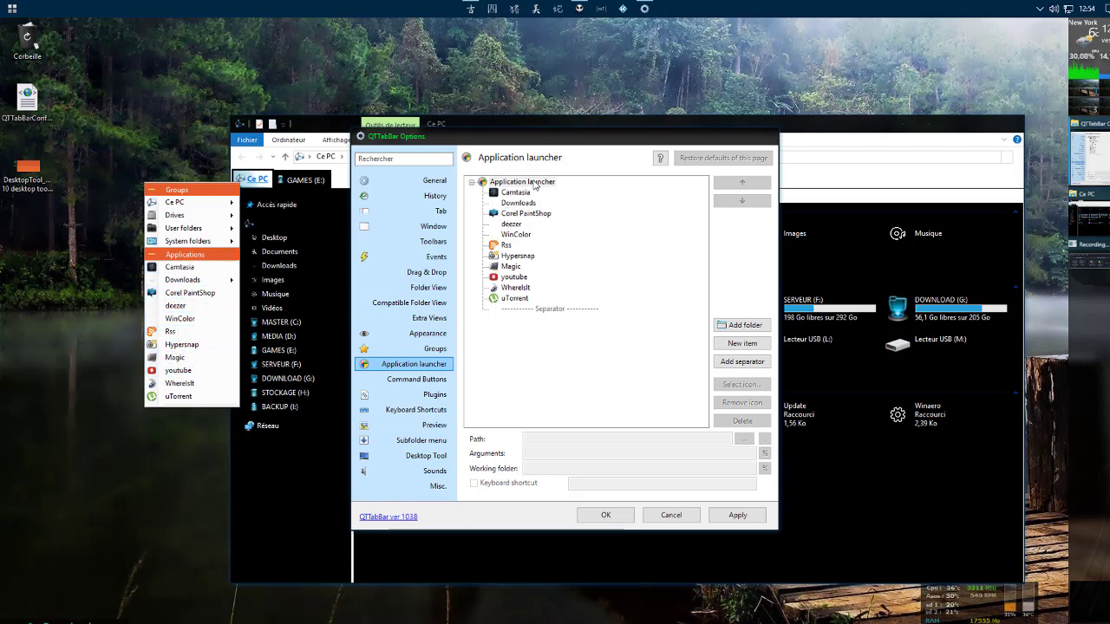
left_click(601, 390)
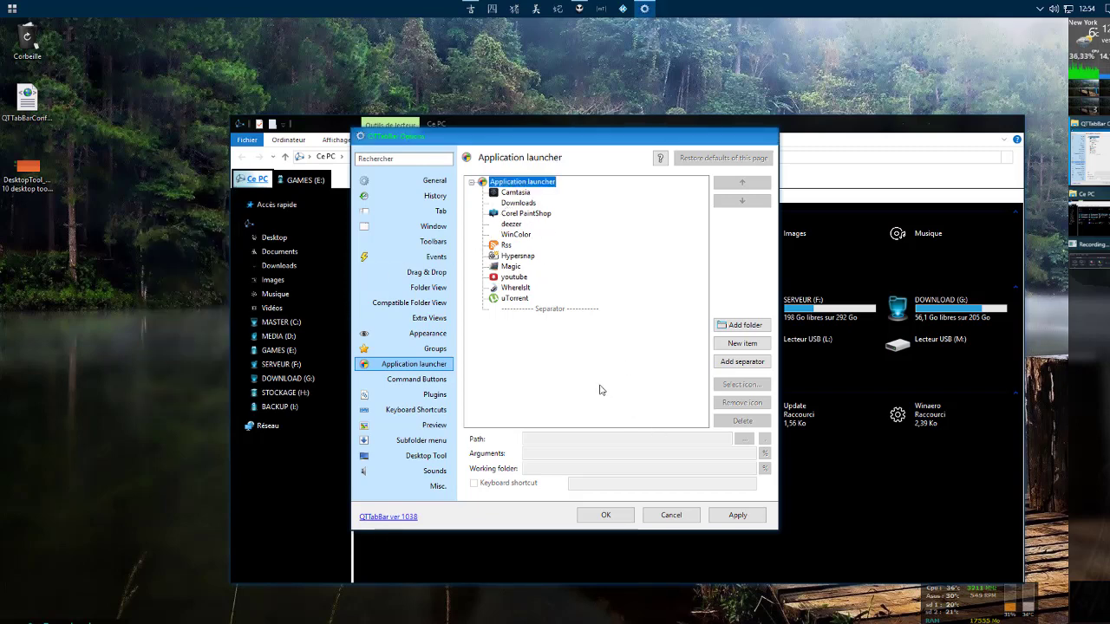
Step: Add a new item named Notepad to the Application launcher list
left_click(743, 344)
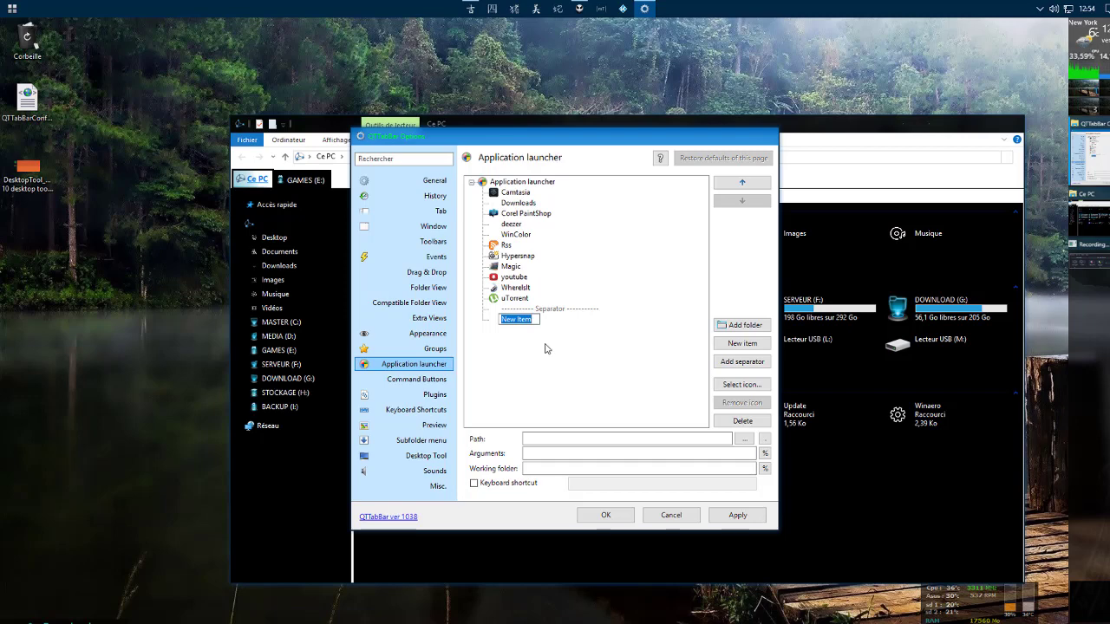
type("Notepad")
key("Return")
Step: Set the Notepad item's path to notepad.exe in the Windows folder on MASTER (C:)
left_click(744, 439)
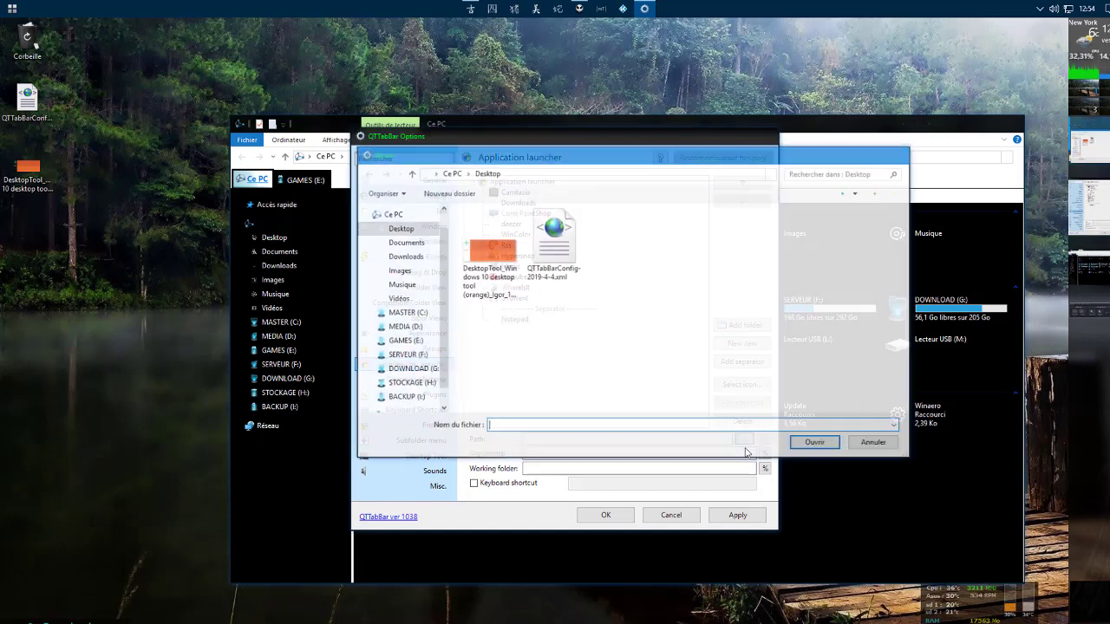
left_click(406, 313)
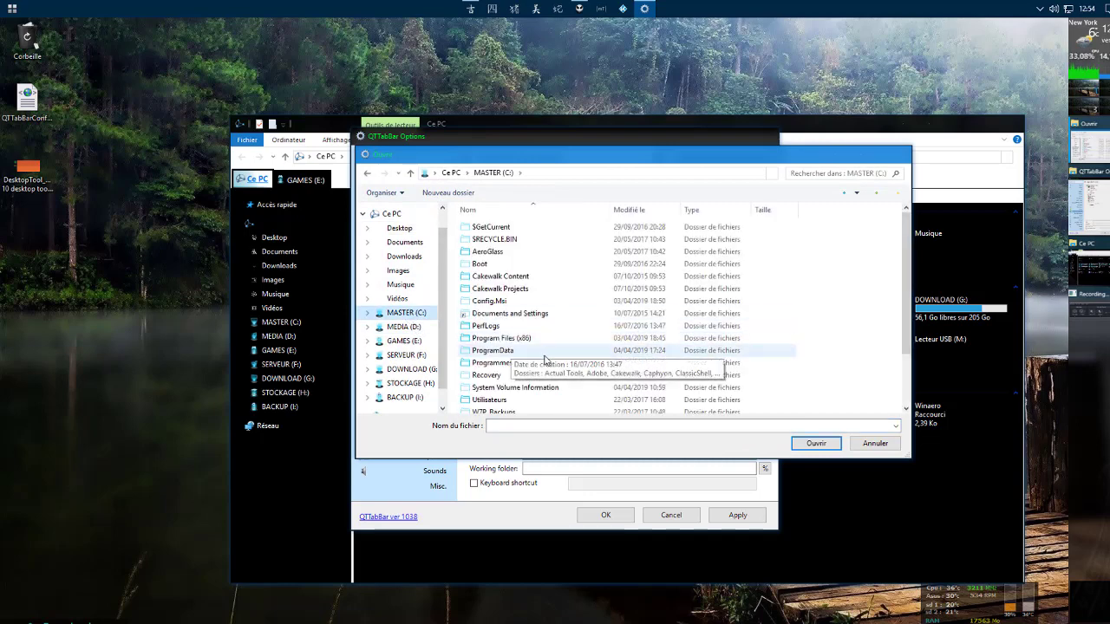
scroll(520, 365, "down", 2)
double_click(494, 373)
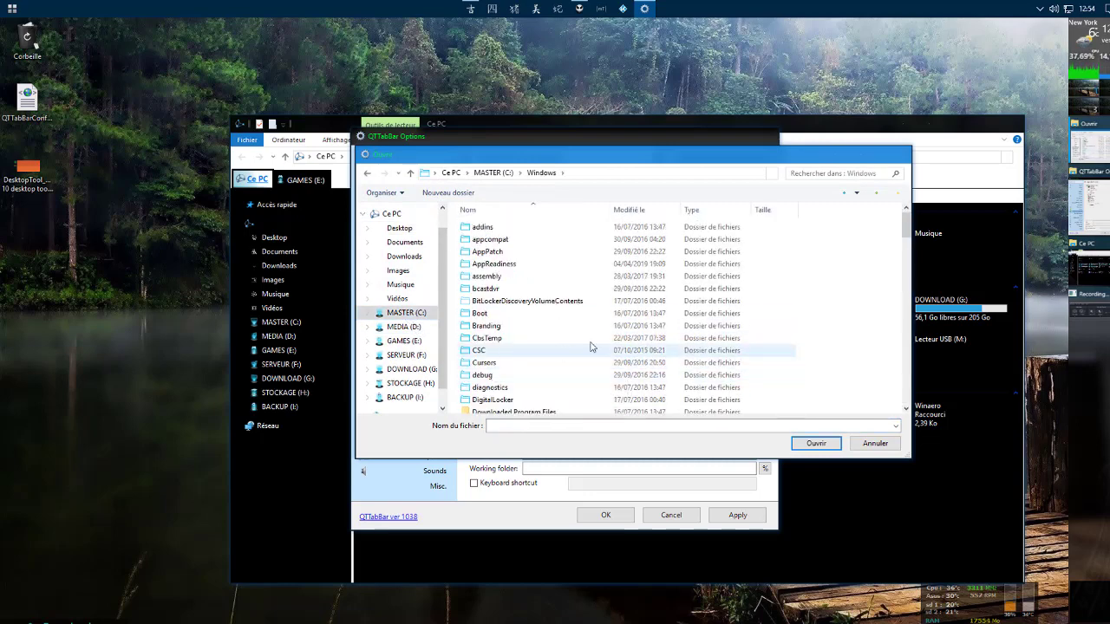
scroll(676, 338, "down", 2)
scroll(676, 330, "down", 9)
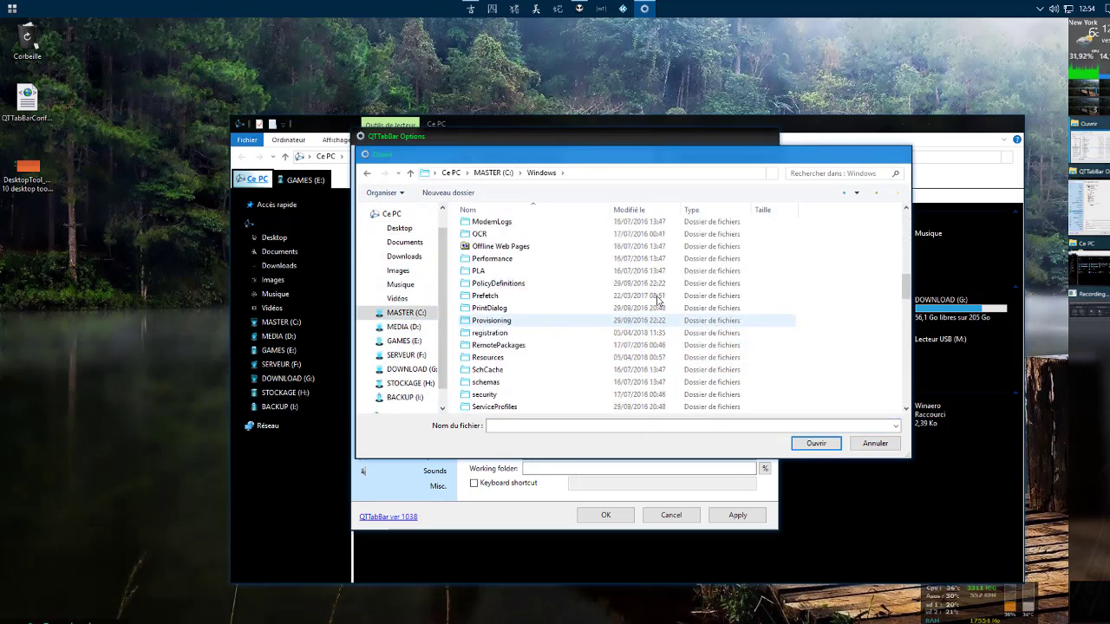
scroll(632, 340, "down", 12)
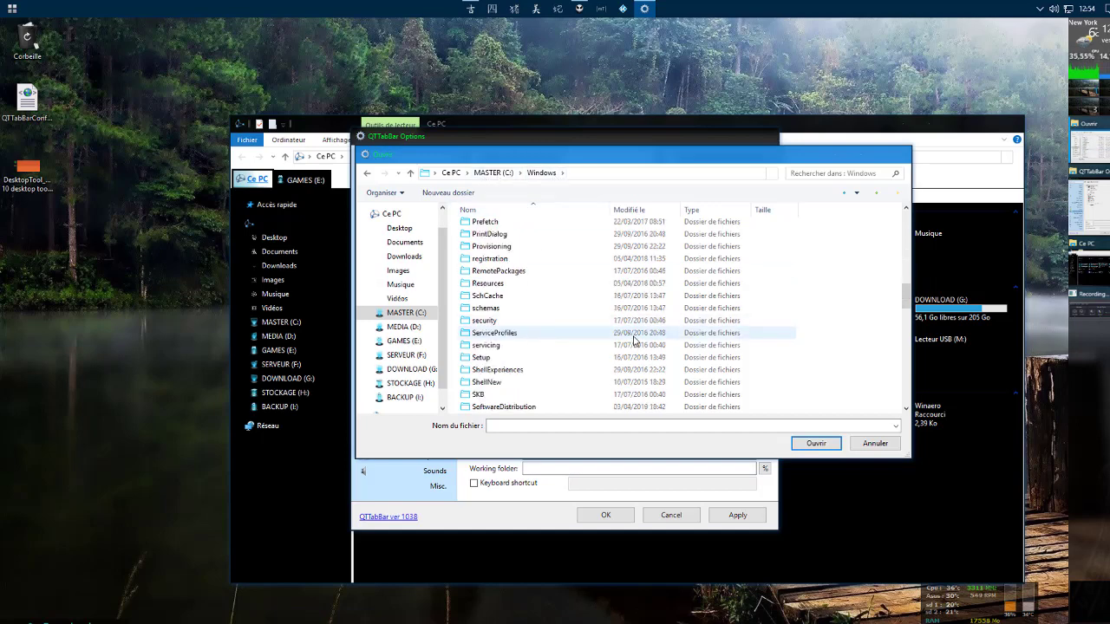
scroll(634, 338, "down", 1)
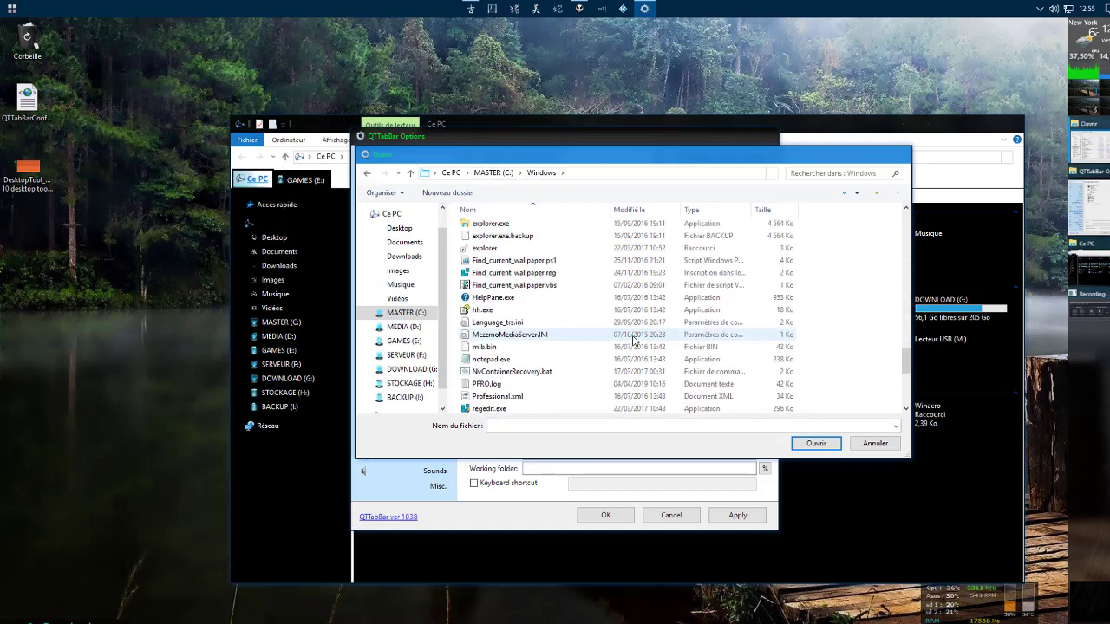
left_click(503, 359)
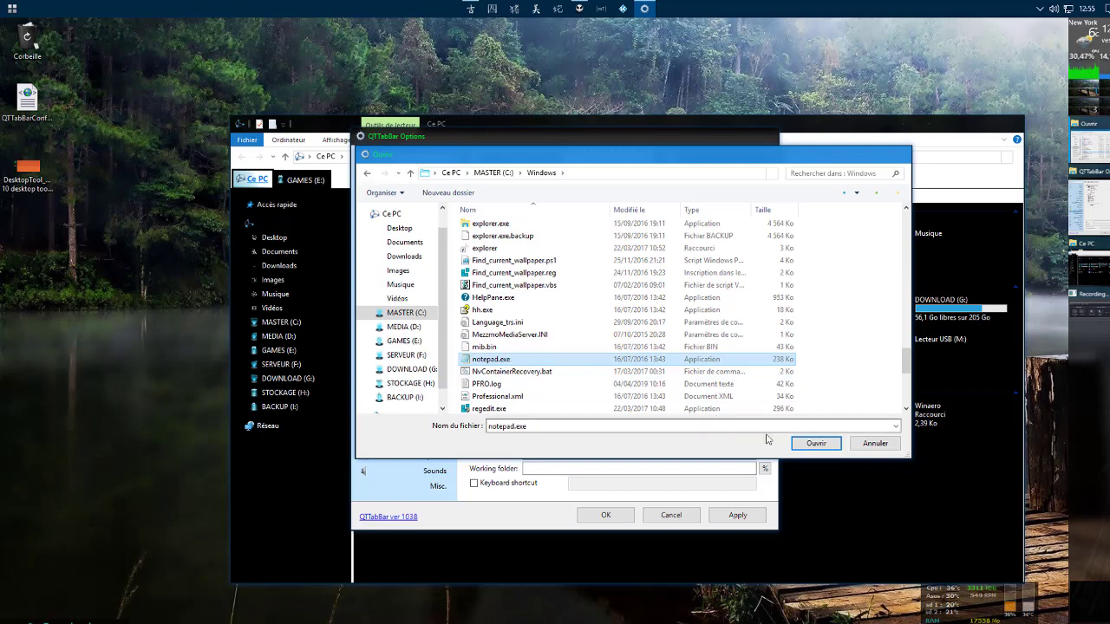
left_click(807, 444)
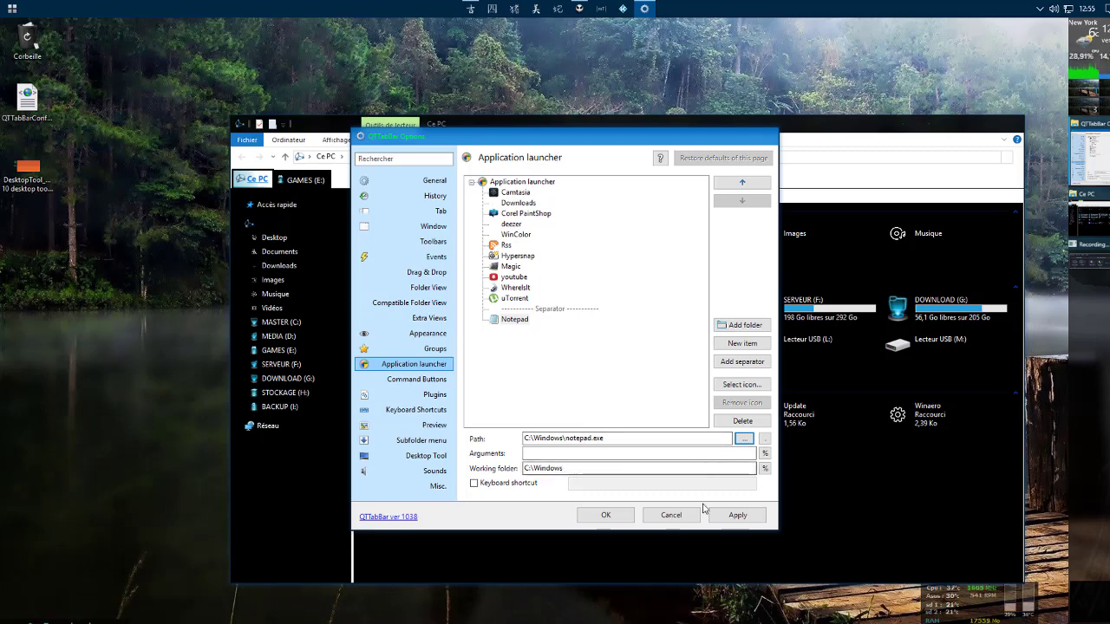
Step: Toggle the Notepad item's keyboard shortcut option on and back off, and apply the launcher changes
left_click(476, 486)
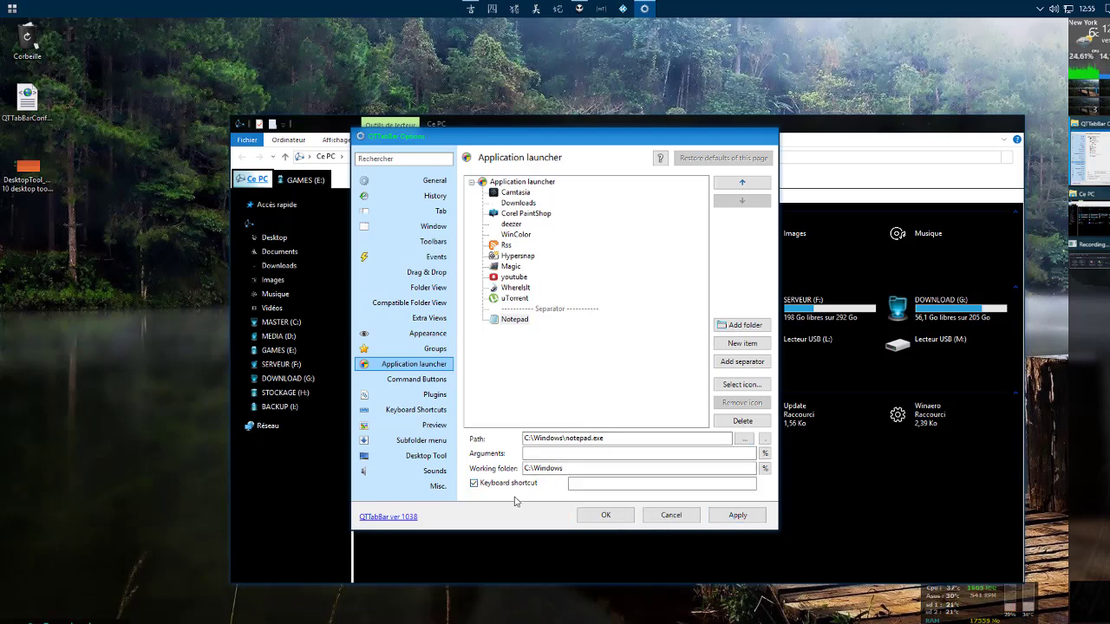
left_click(478, 488)
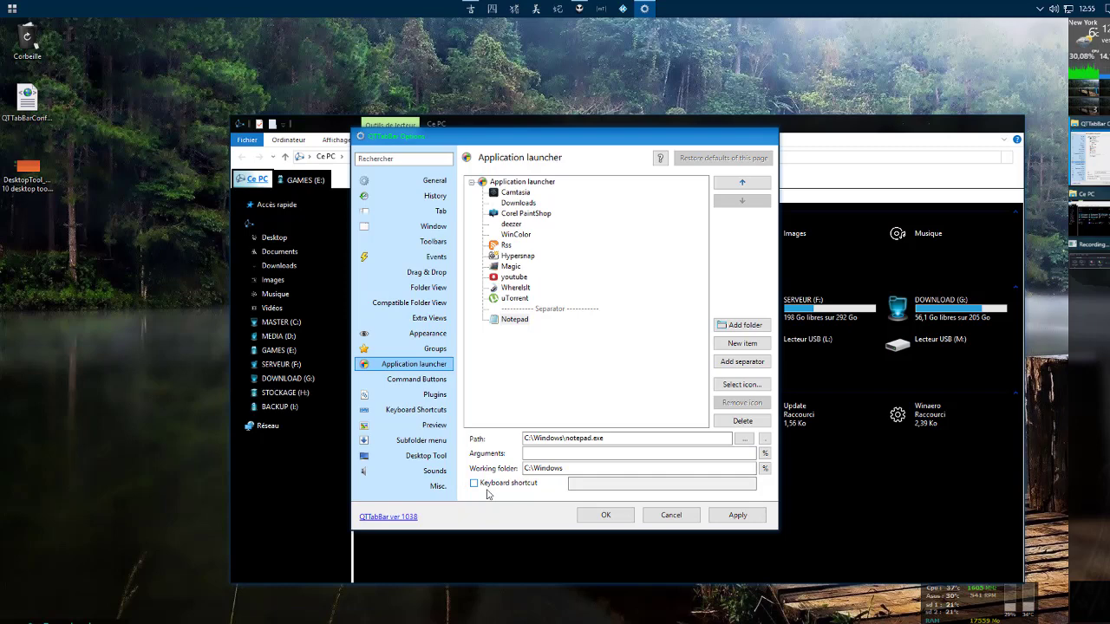
left_click(737, 515)
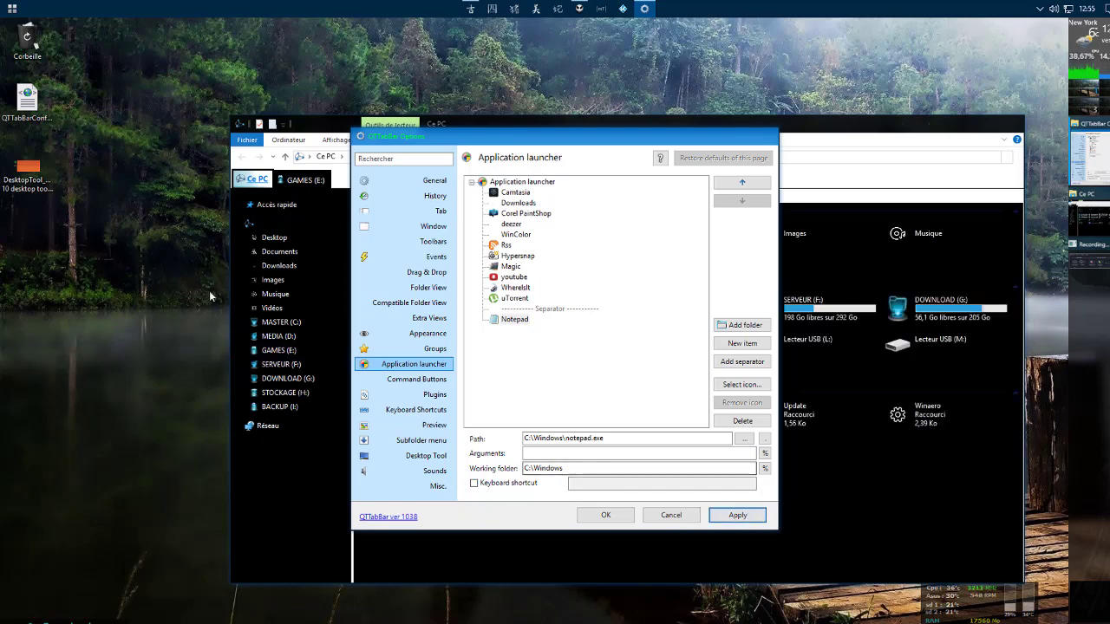
Step: Launch Notepad from the Desktop Tool menu on the desktop to test the new item, and close its window
double_click(180, 262)
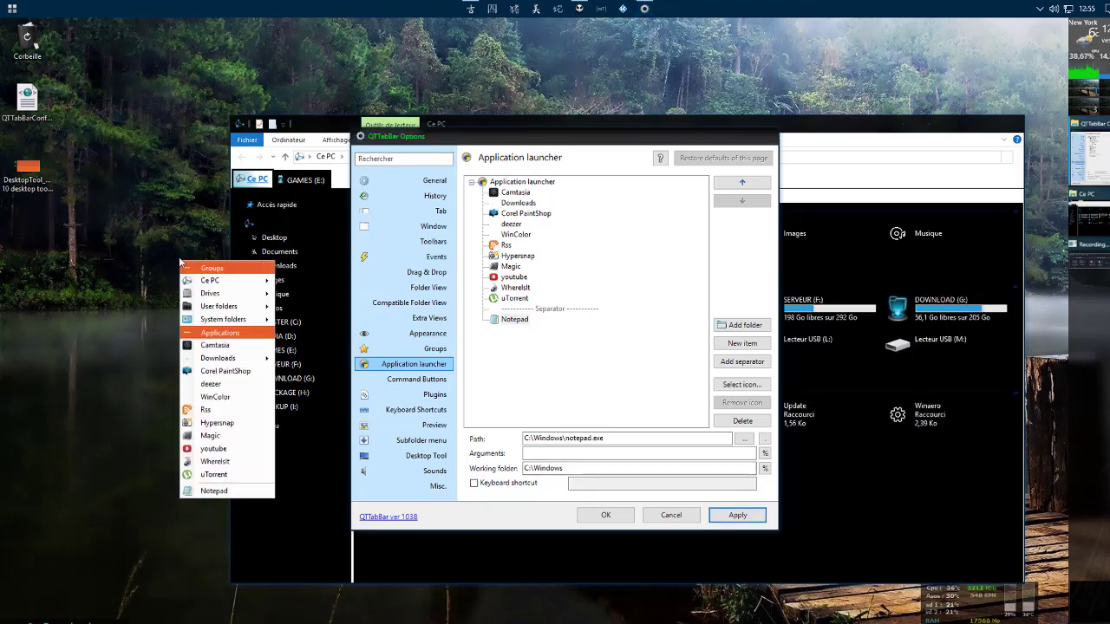
left_click(209, 493)
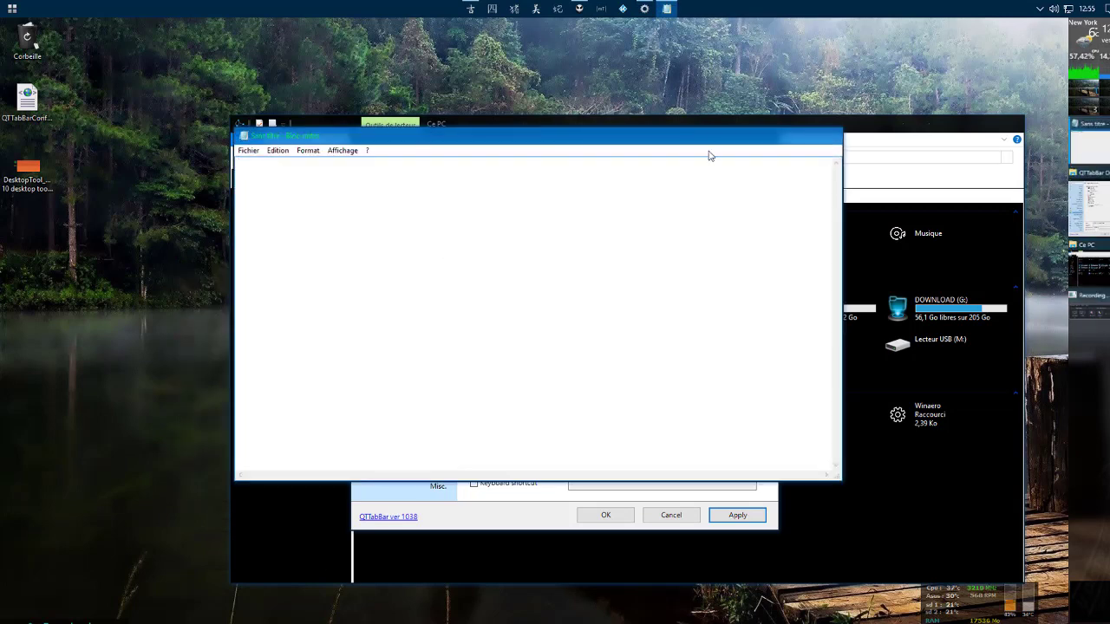
left_click(829, 137)
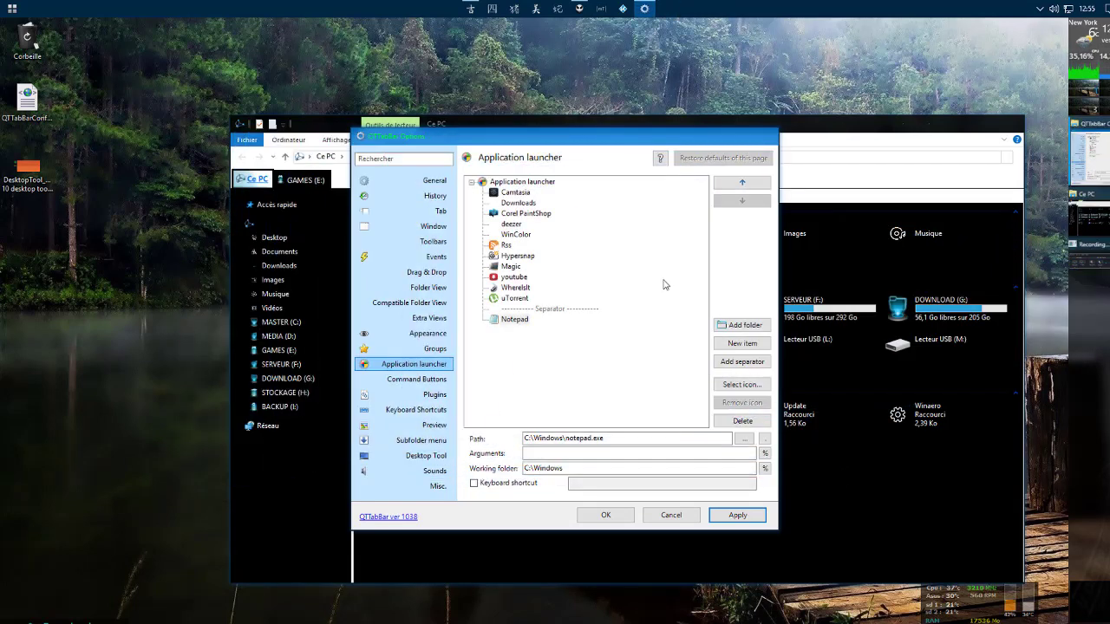
Step: Move the Notepad item above the separator in the launcher list and back below it
left_click(513, 324)
left_click(742, 185)
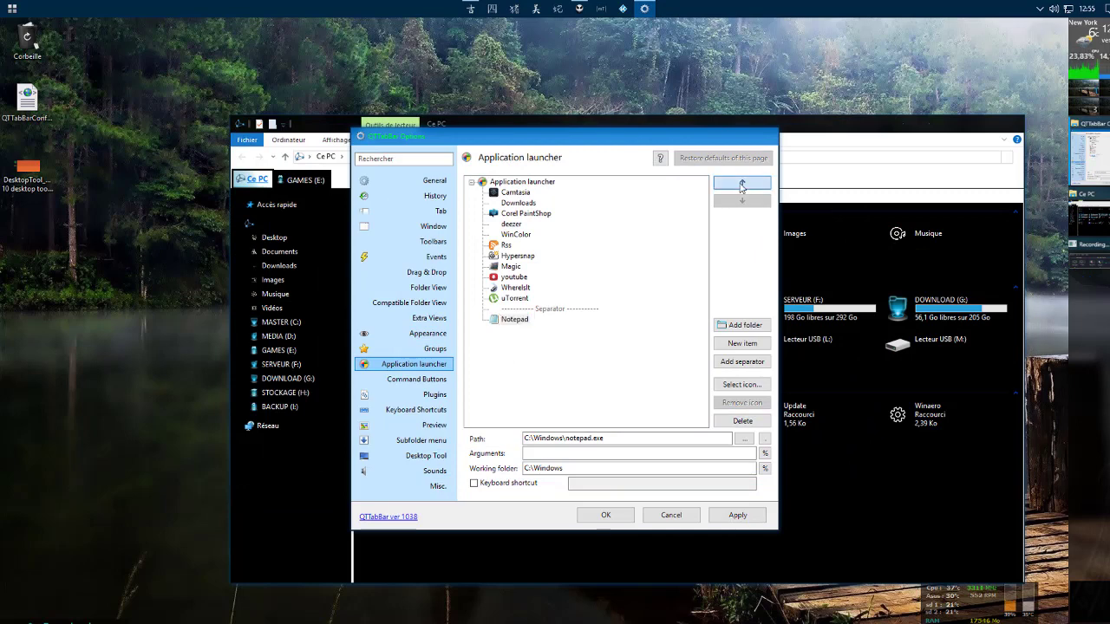
left_click(517, 312)
left_click(747, 205)
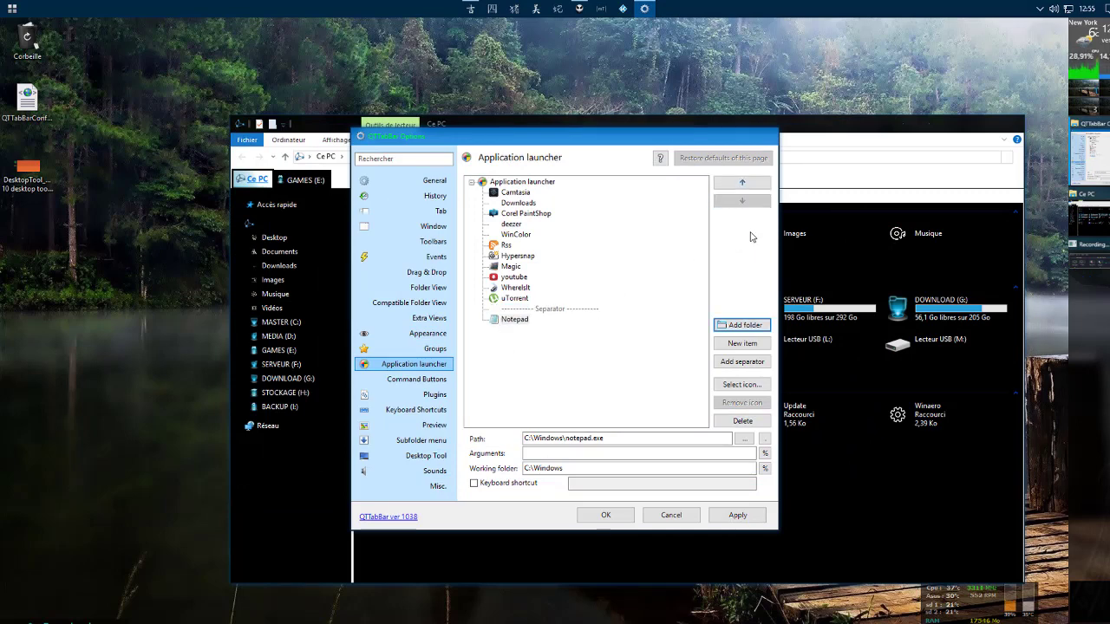
Step: Delete the separator above Notepad, save and close the options, and check the Desktop Tool menu on the desktop
left_click(555, 311)
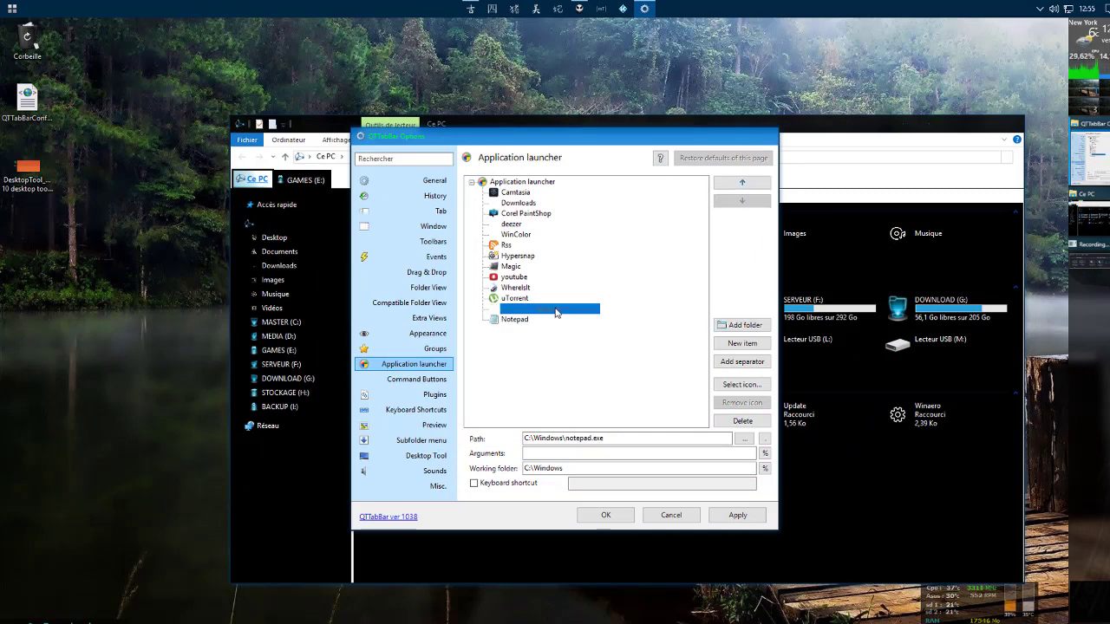
left_click(752, 427)
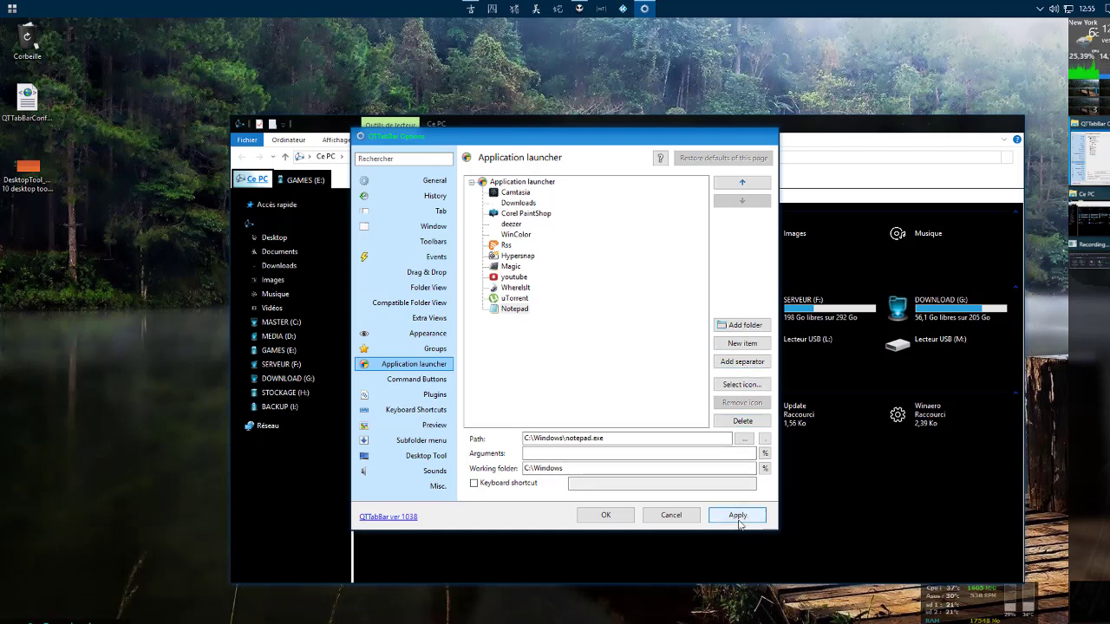
left_click(606, 515)
double_click(88, 278)
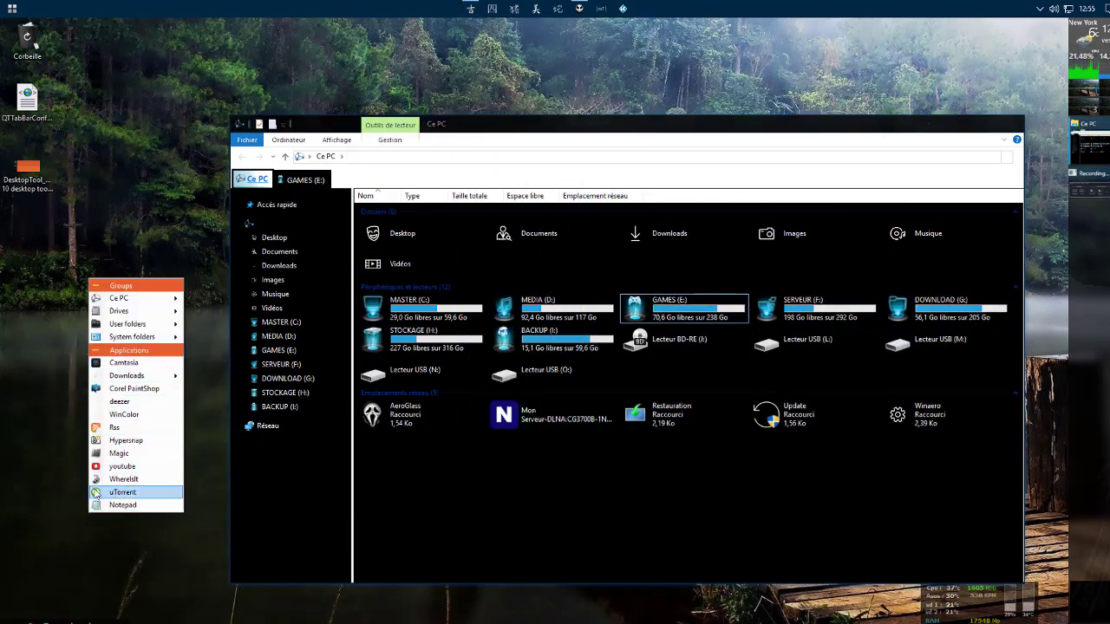
left_click(41, 424)
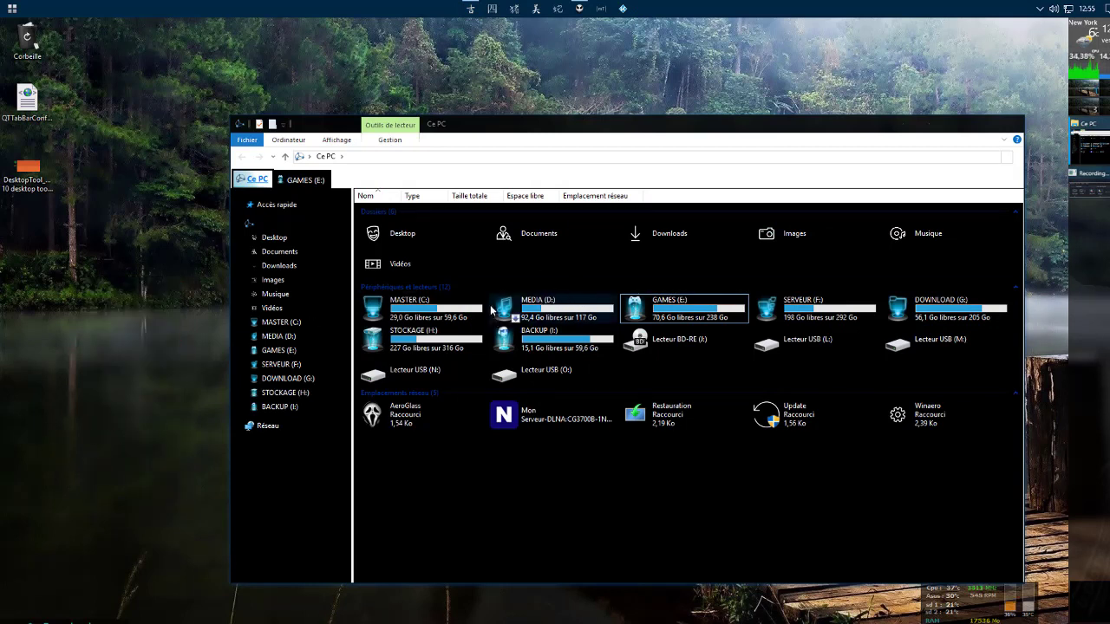
Step: Show the QTTab Desktop Tool toolbar on the taskbar
right_click(866, 9)
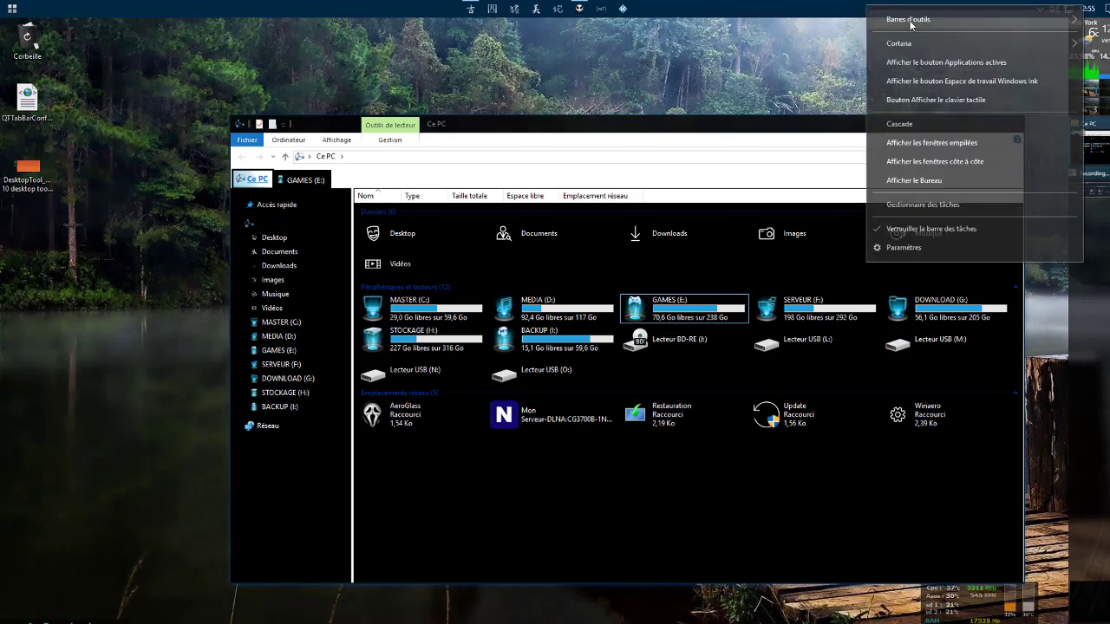
left_click(681, 44)
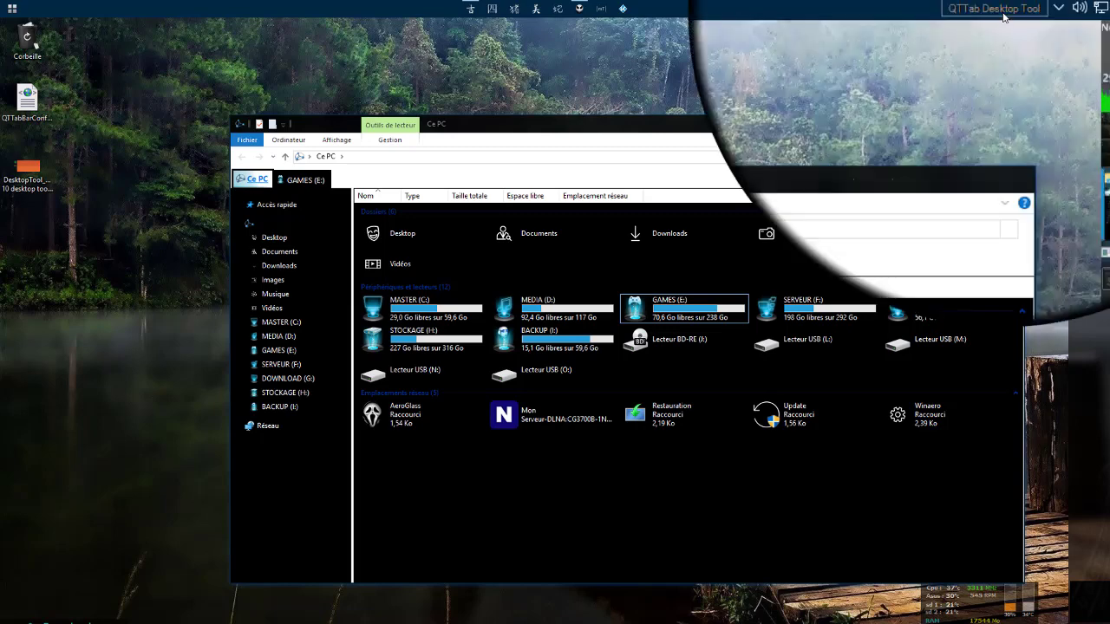
Step: Set the Desktop Tool menu to display by one middle click on desktop, and test opening and dismissing it there
right_click(1003, 17)
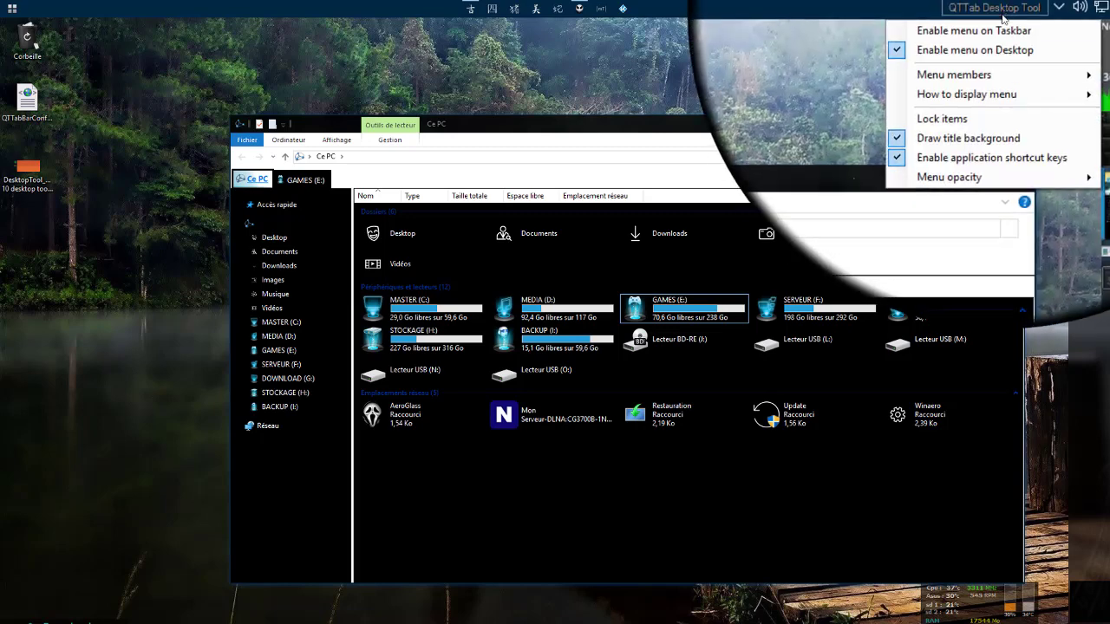
mouse_move(978, 69)
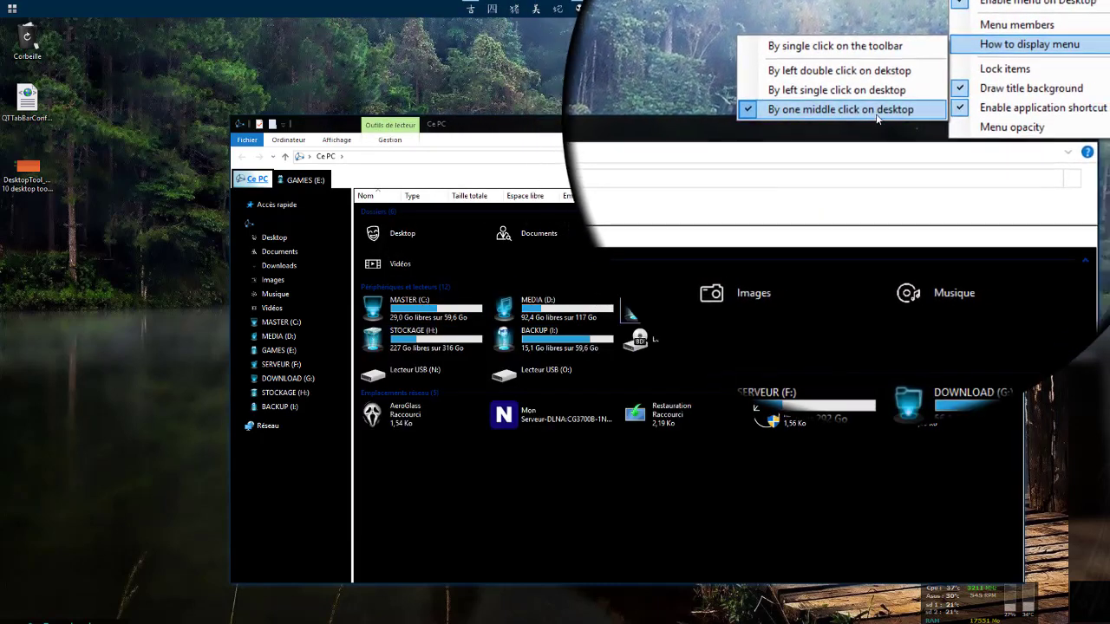
left_click(639, 79)
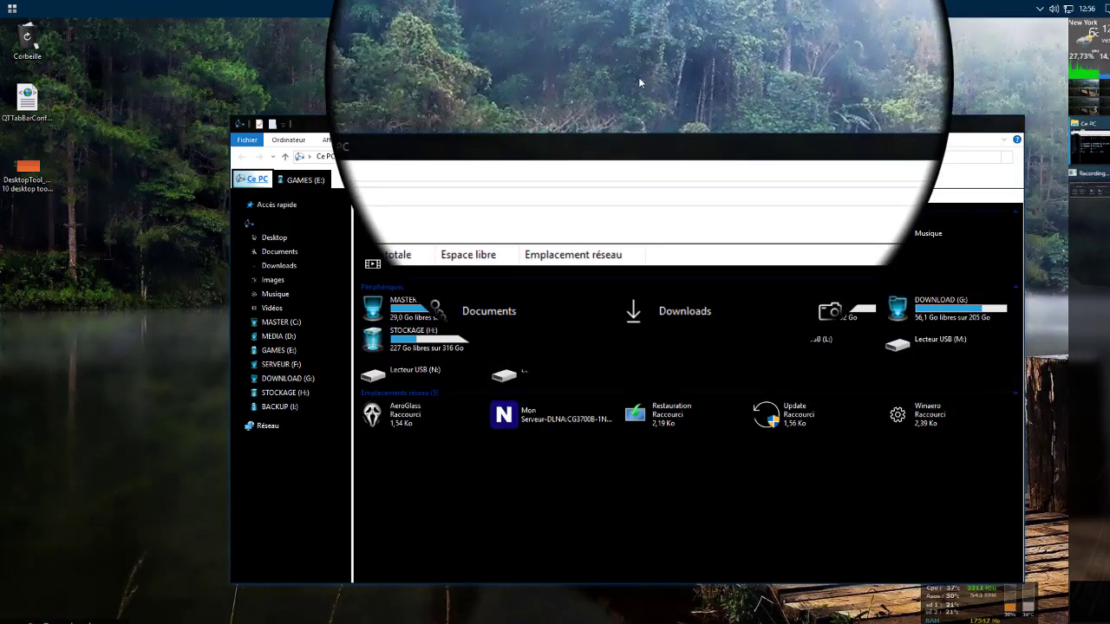
middle_click(177, 198)
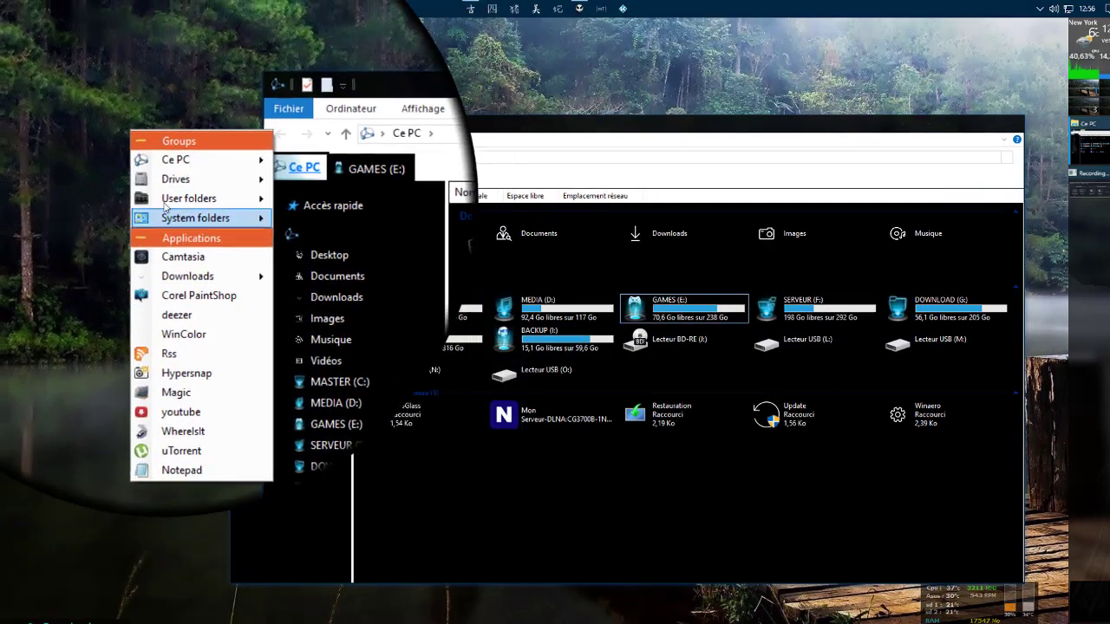
left_click(69, 241)
Step: Add Recent Tabs, Desktop files and Recent Files to the members of the Desktop Tool menu
right_click(954, 8)
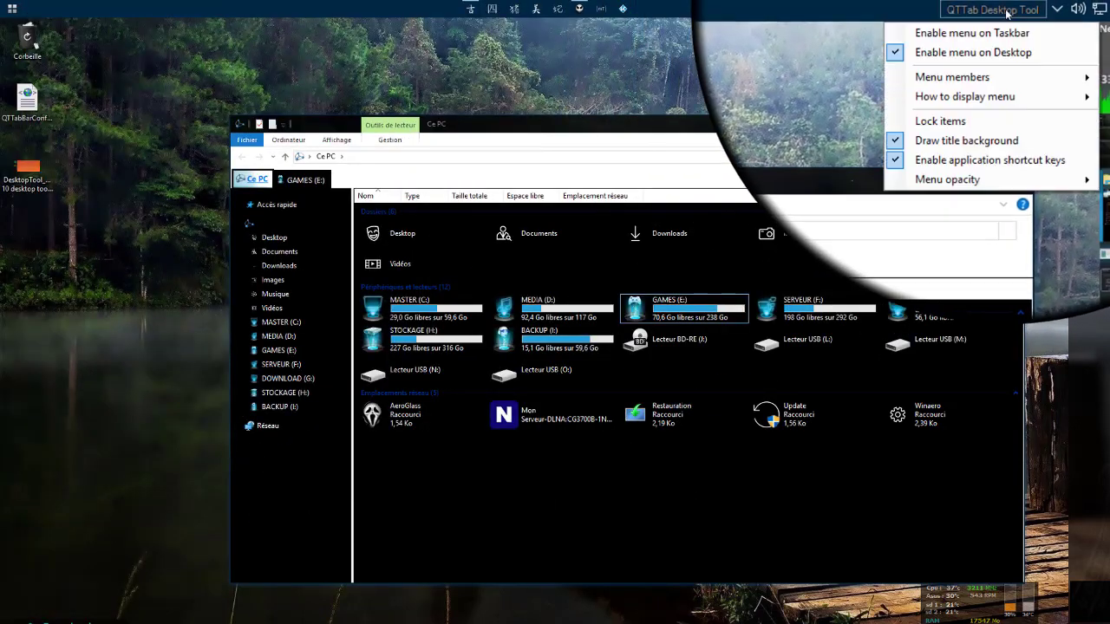
mouse_move(984, 63)
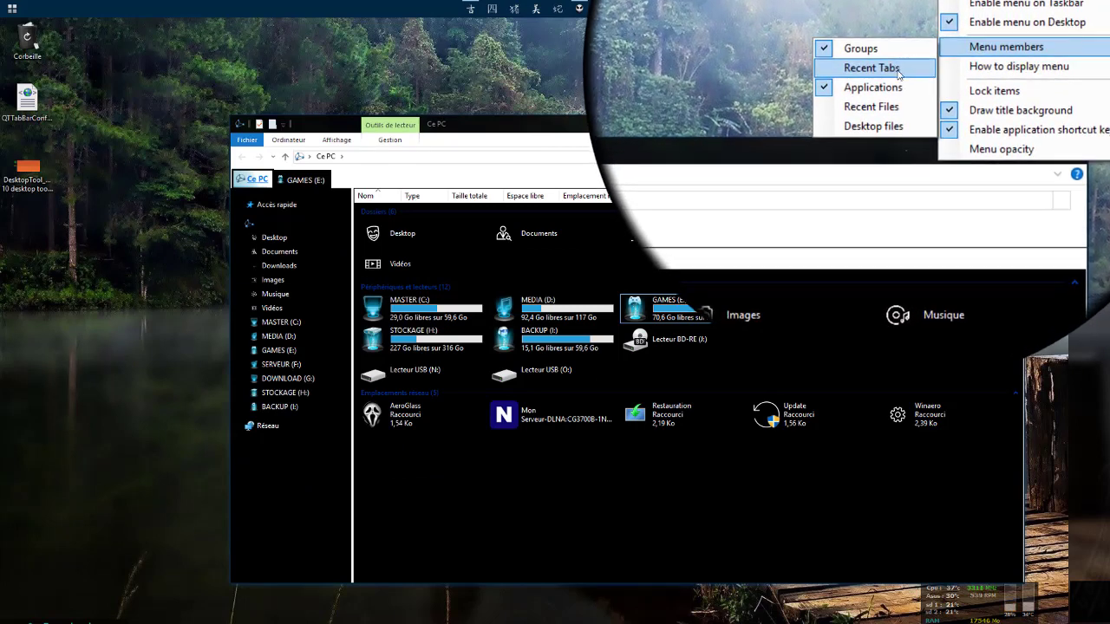
right_click(997, 9)
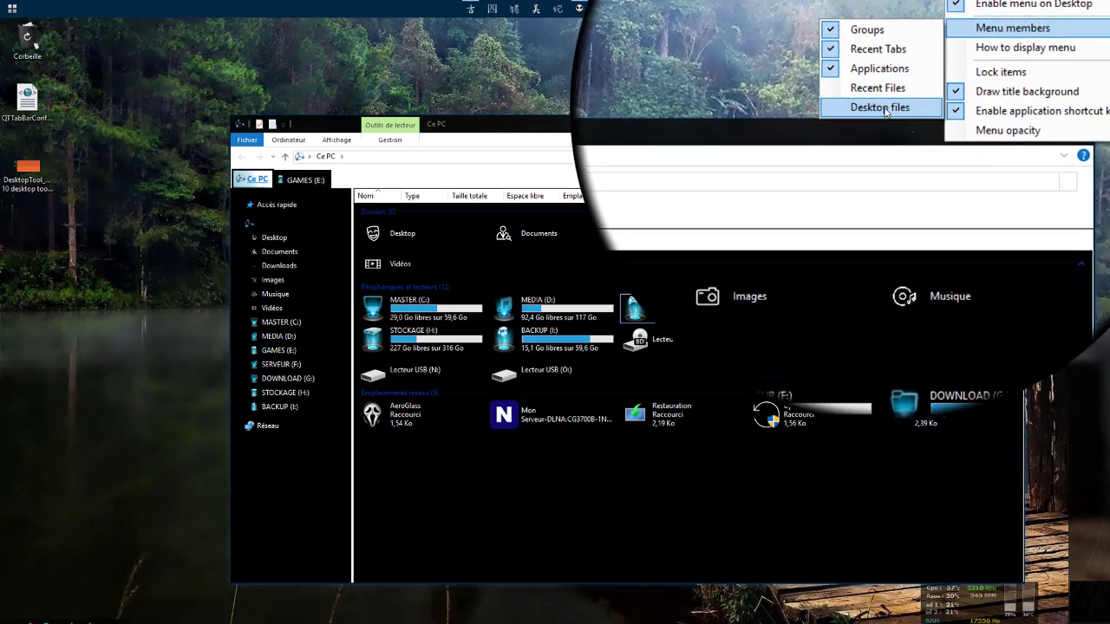
left_click(876, 108)
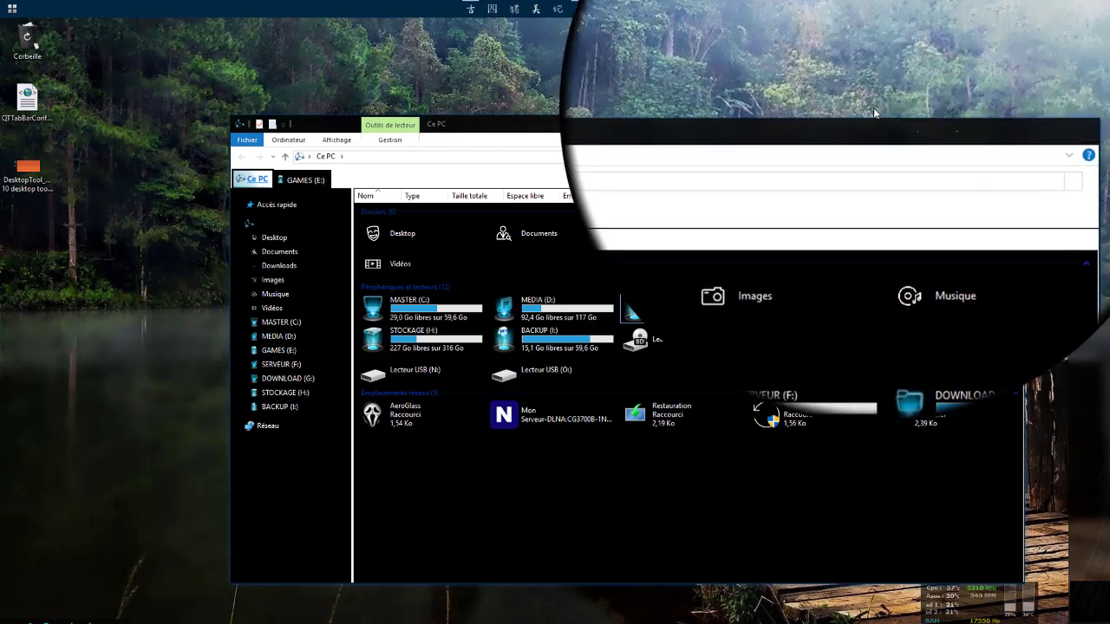
right_click(1000, 11)
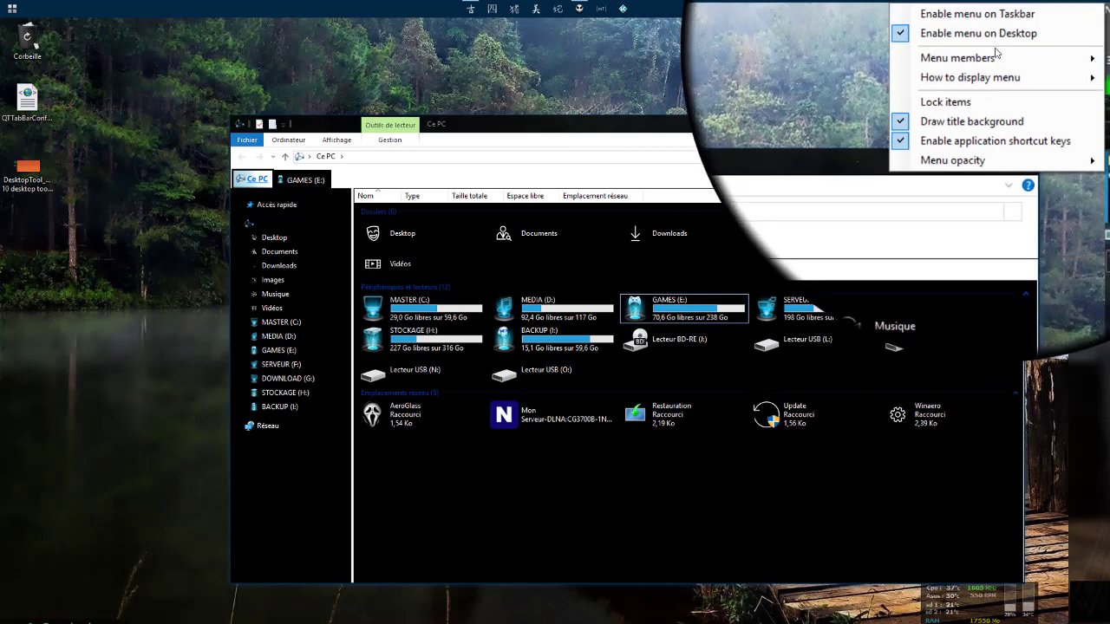
mouse_move(954, 77)
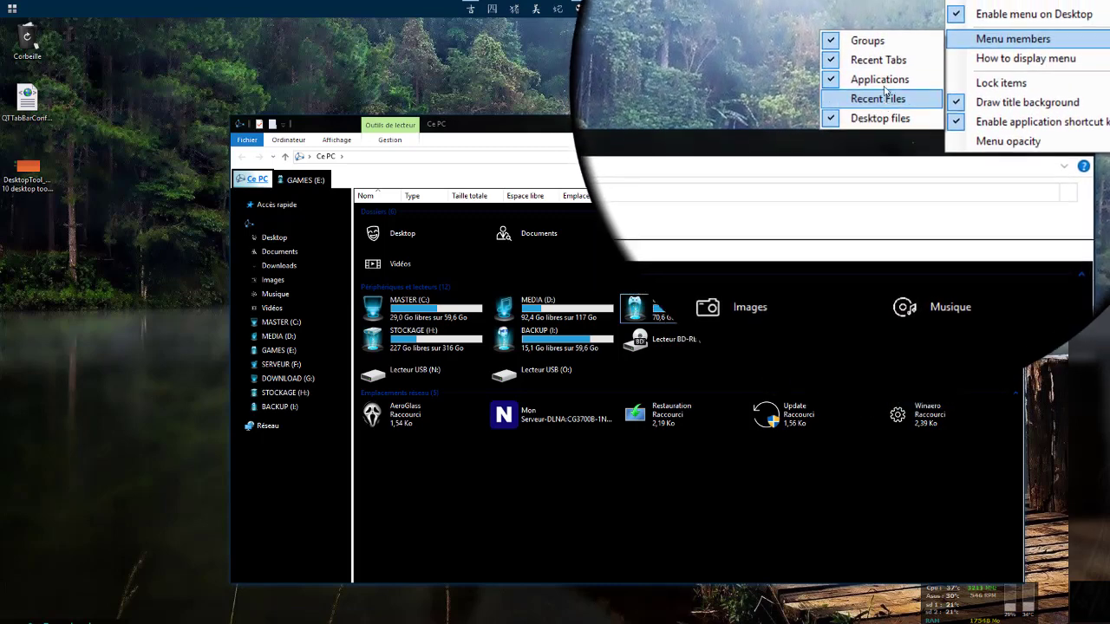
left_click(887, 97)
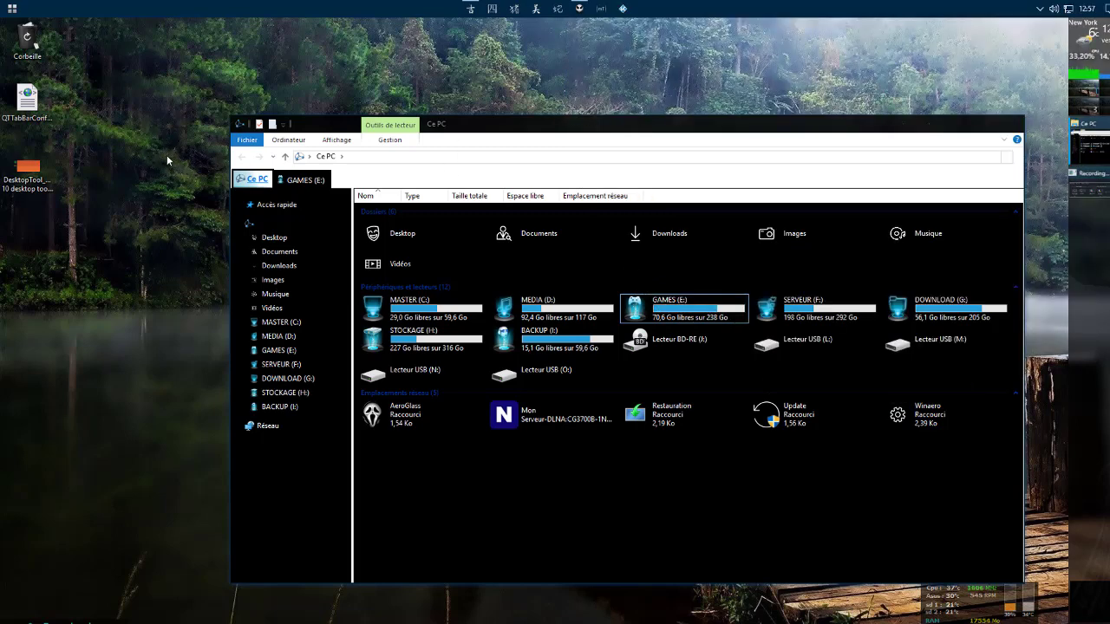
Step: Open the Desktop Tool menu on the desktop and collapse its Recent Tabs, Recent Files, Desktop files and Applications sections
double_click(156, 134)
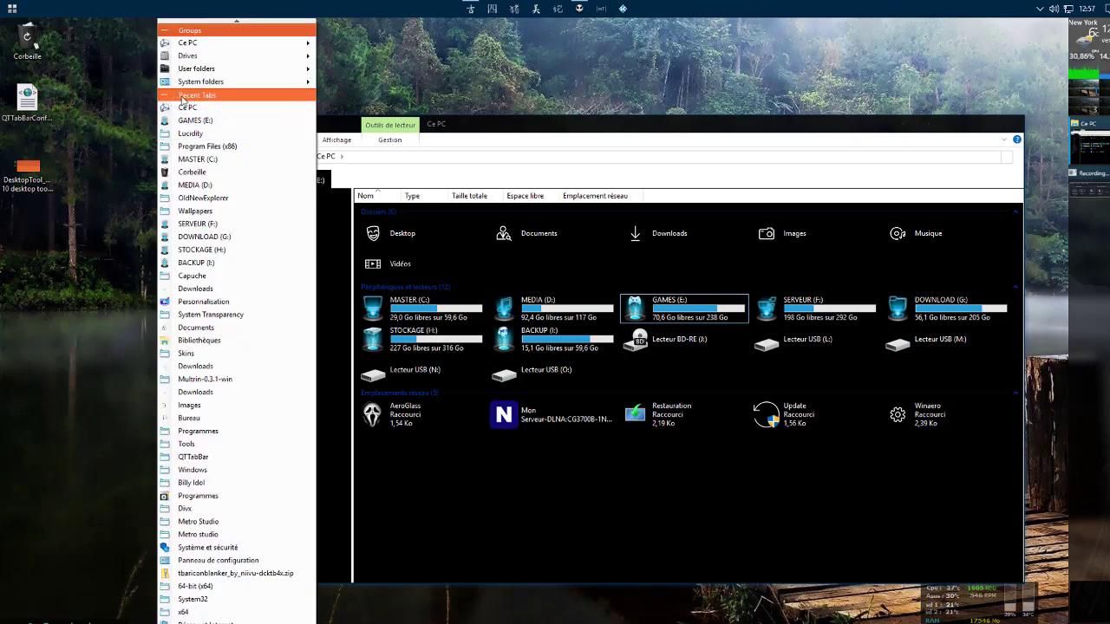
left_click(164, 95)
mouse_move(199, 105)
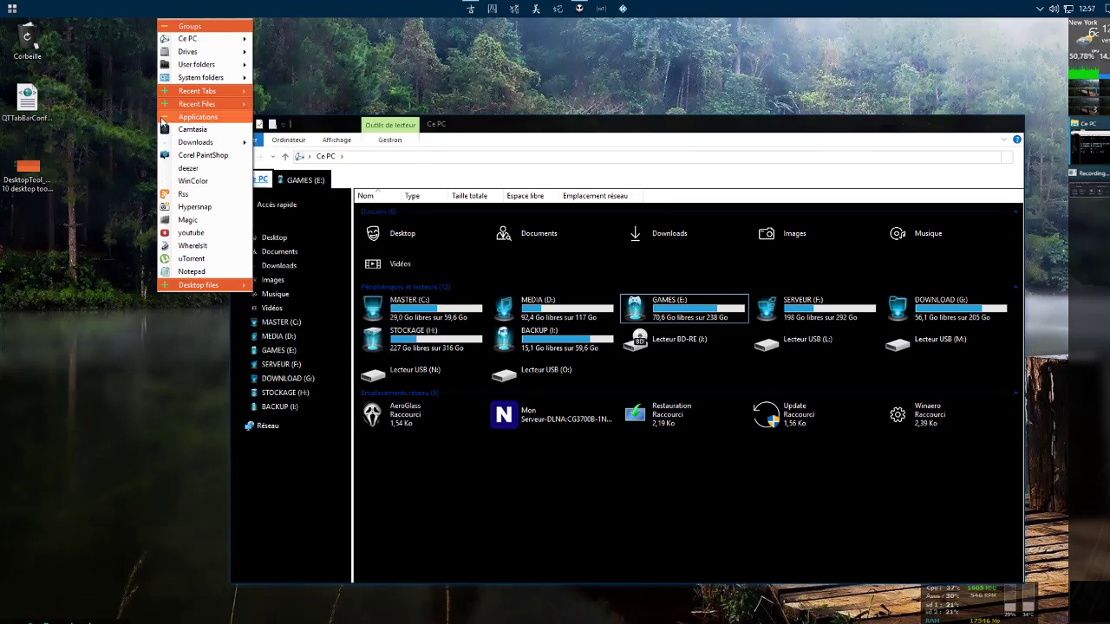
left_click(161, 118)
Step: Browse the collapsed Desktop files section and its Ce PC submenu, and dismiss the Desktop Tool menu
mouse_move(182, 132)
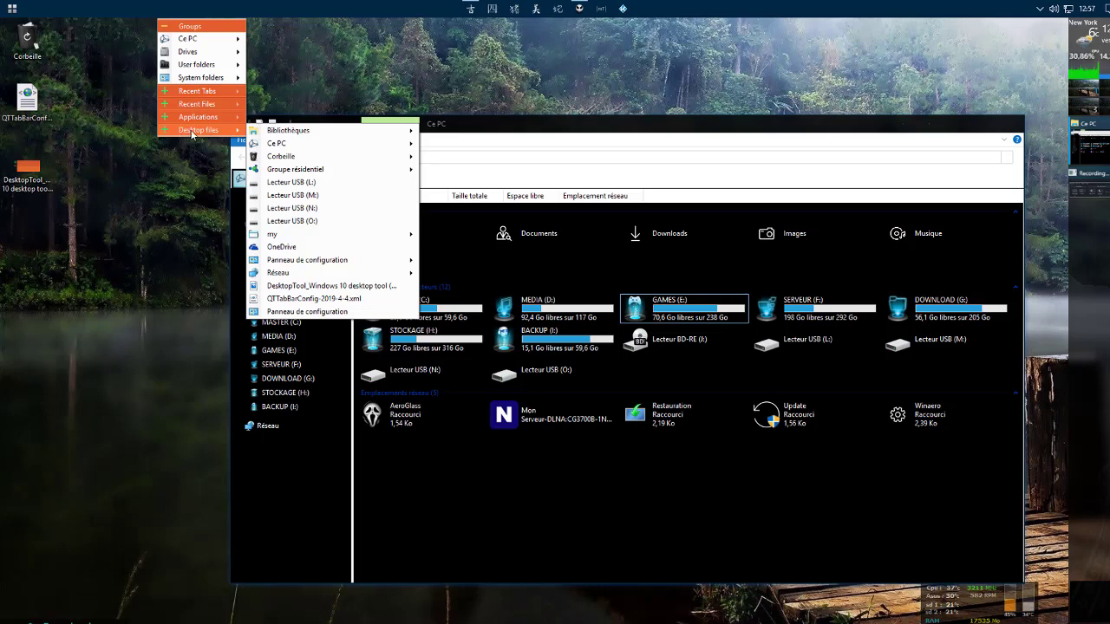
mouse_move(205, 44)
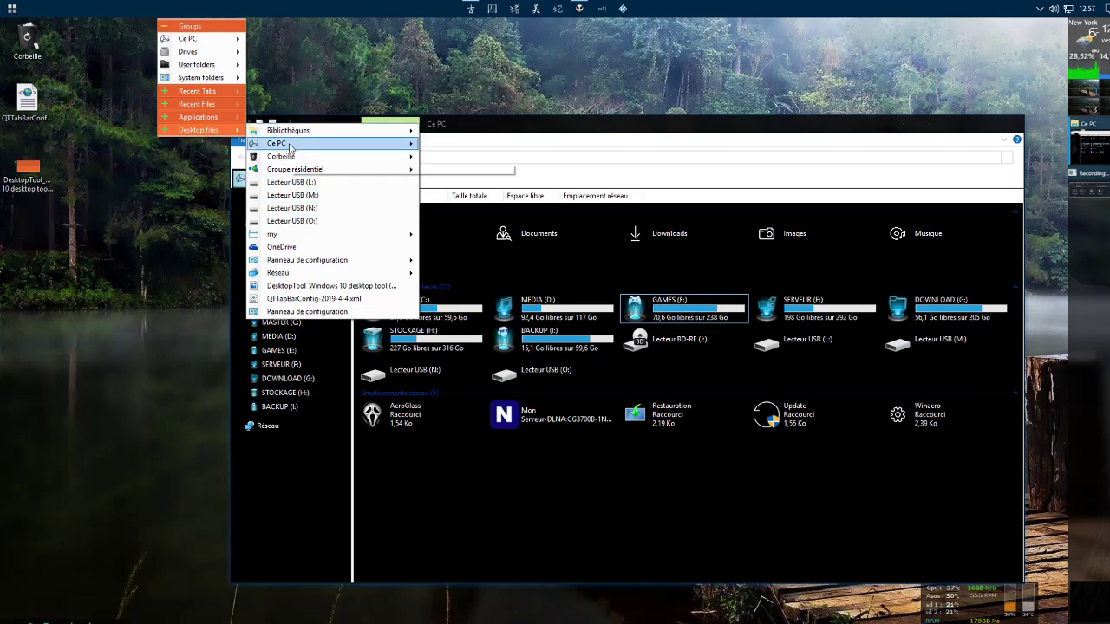
mouse_move(366, 144)
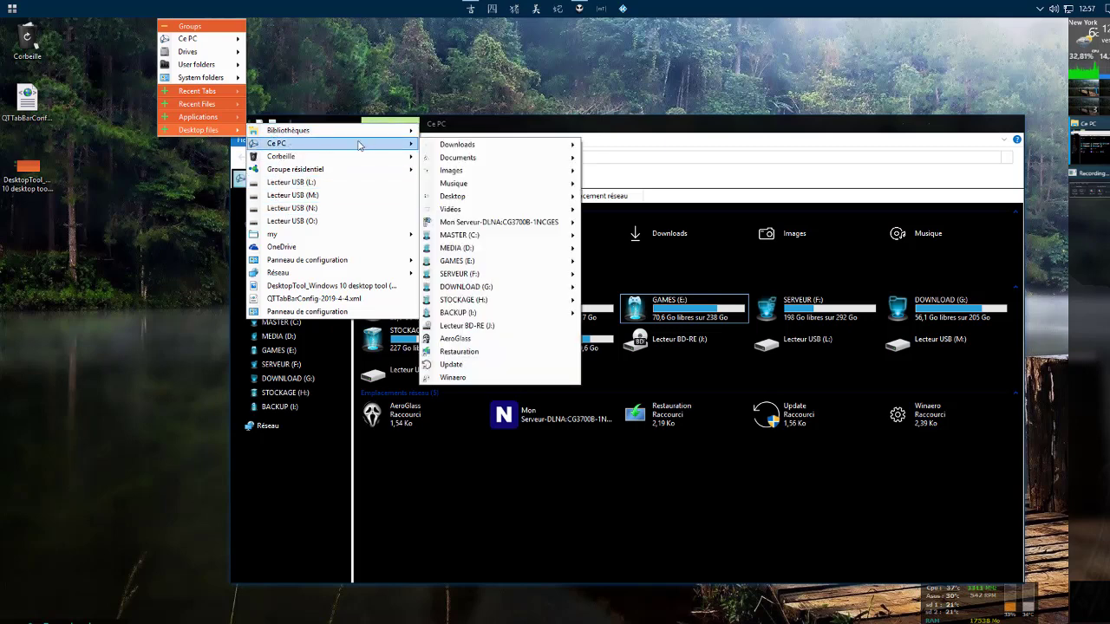
left_click(430, 64)
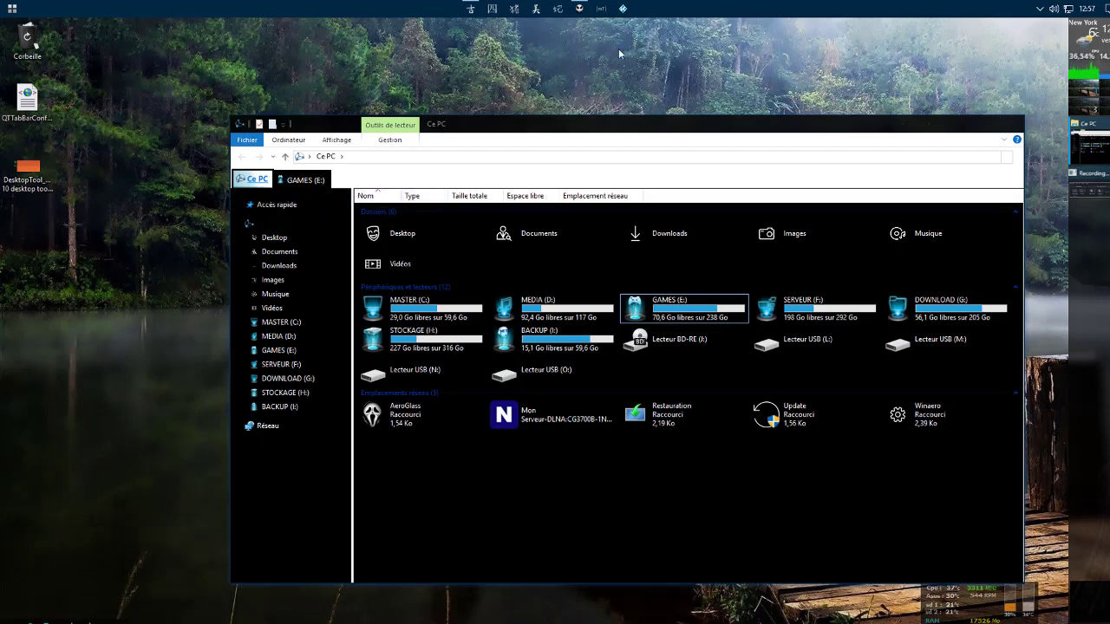
Step: With the Application launcher options open for comparison, expand the Applications section of the Desktop Tool menu, and cancel the options
right_click(397, 177)
left_click(459, 443)
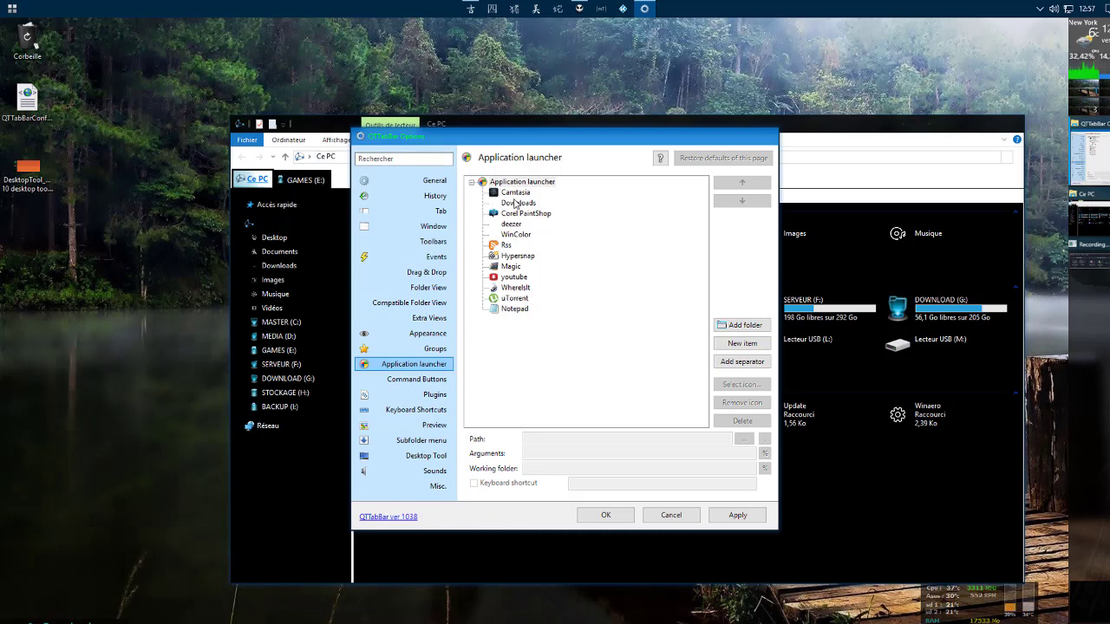
double_click(101, 224)
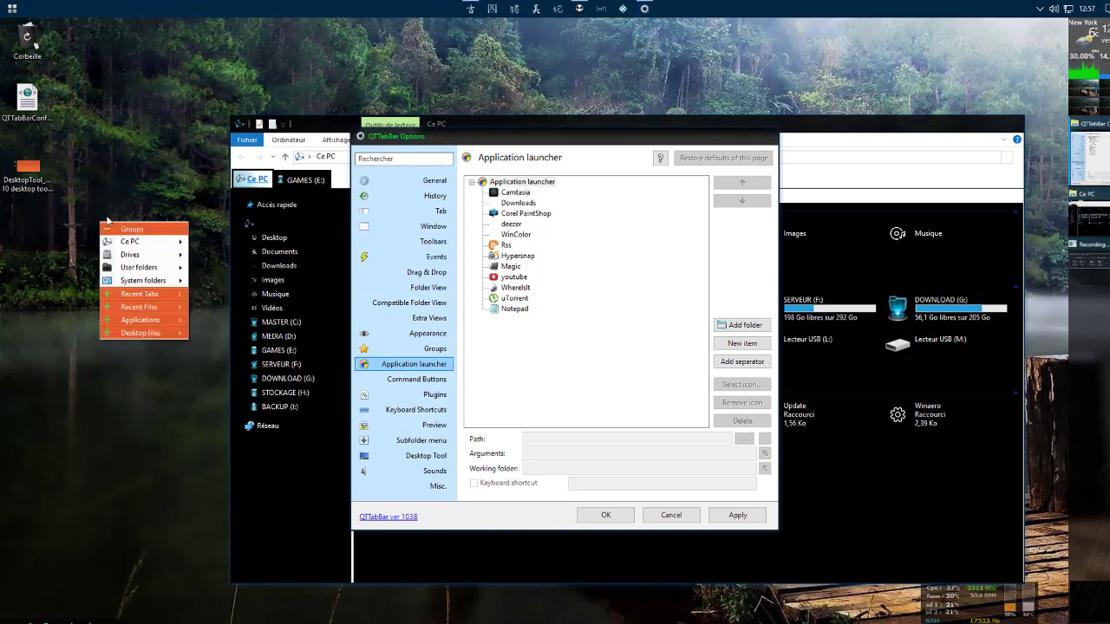
left_click(113, 321)
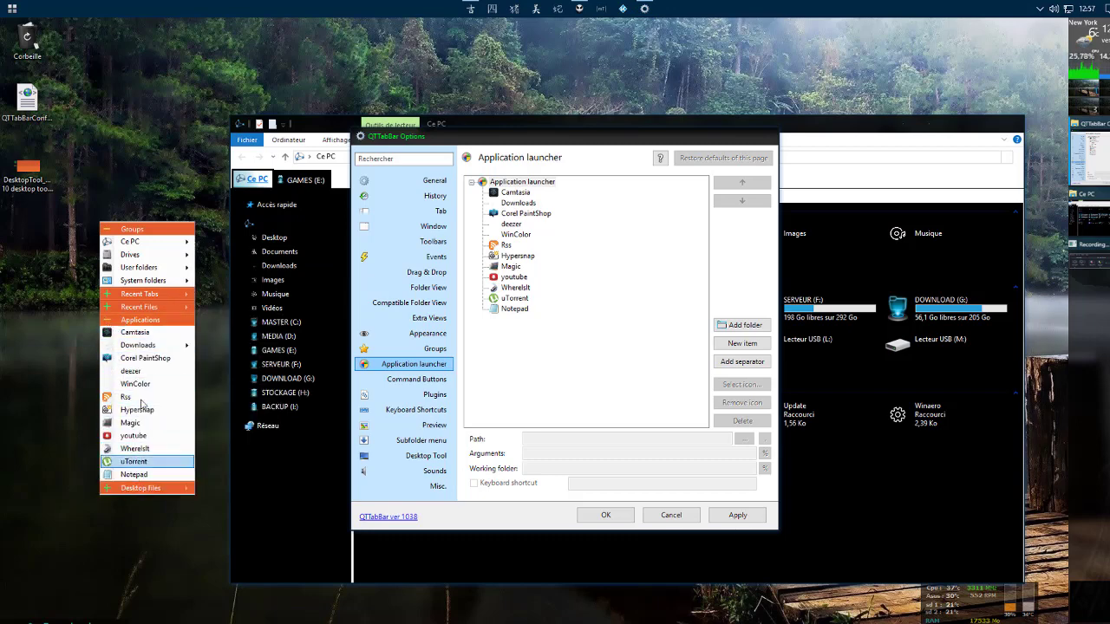
left_click(168, 140)
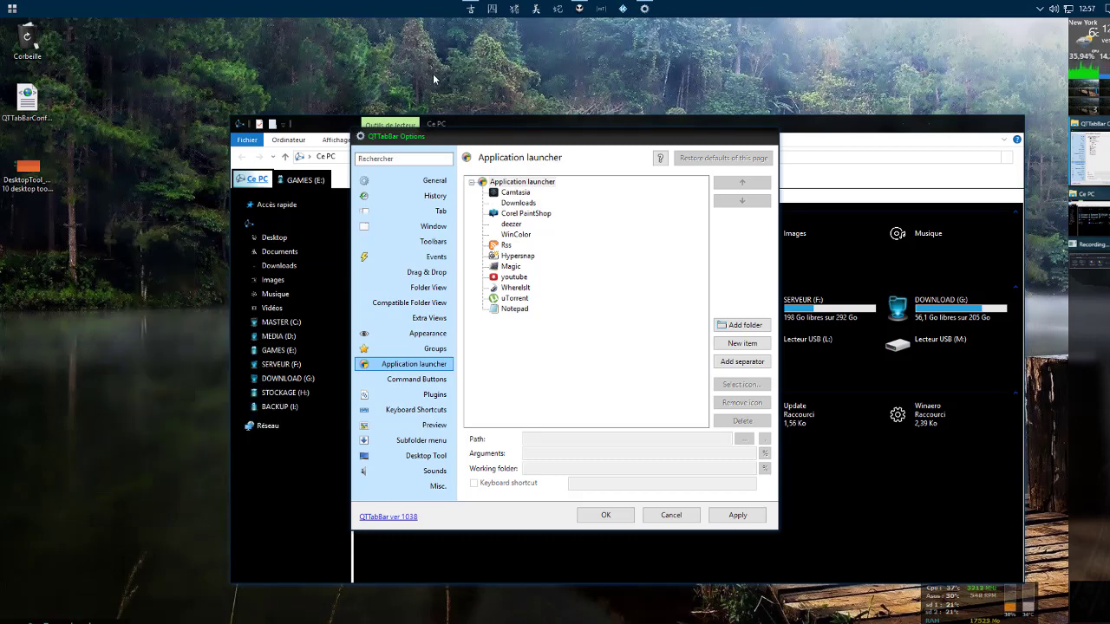
left_click(685, 516)
Step: Show the Command Bar 1 toolbar in the Explorer window
right_click(401, 180)
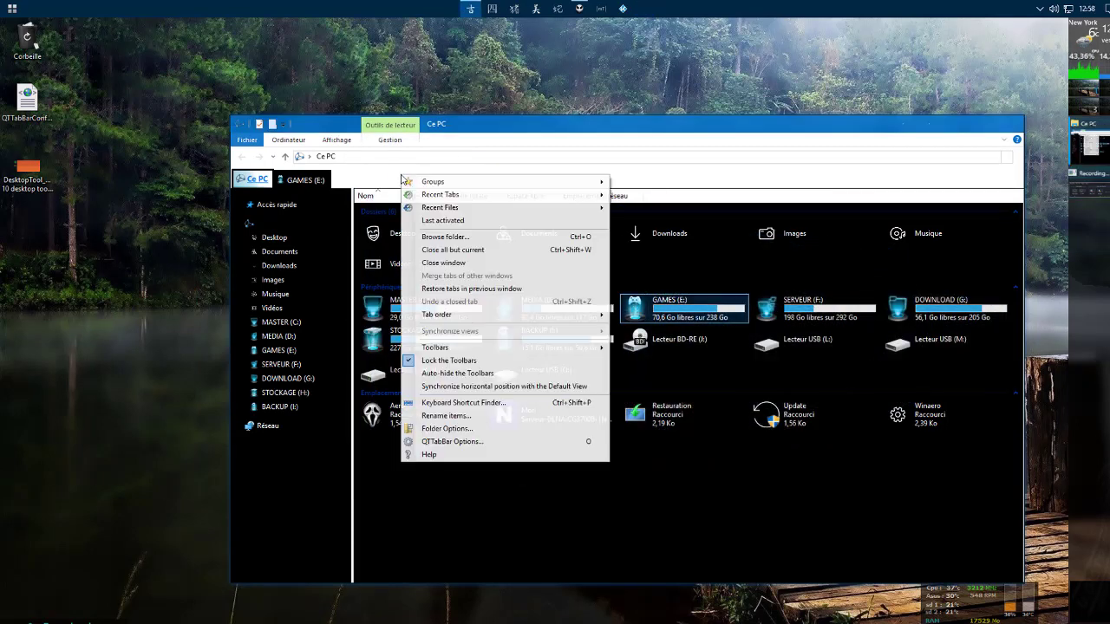
mouse_move(444, 350)
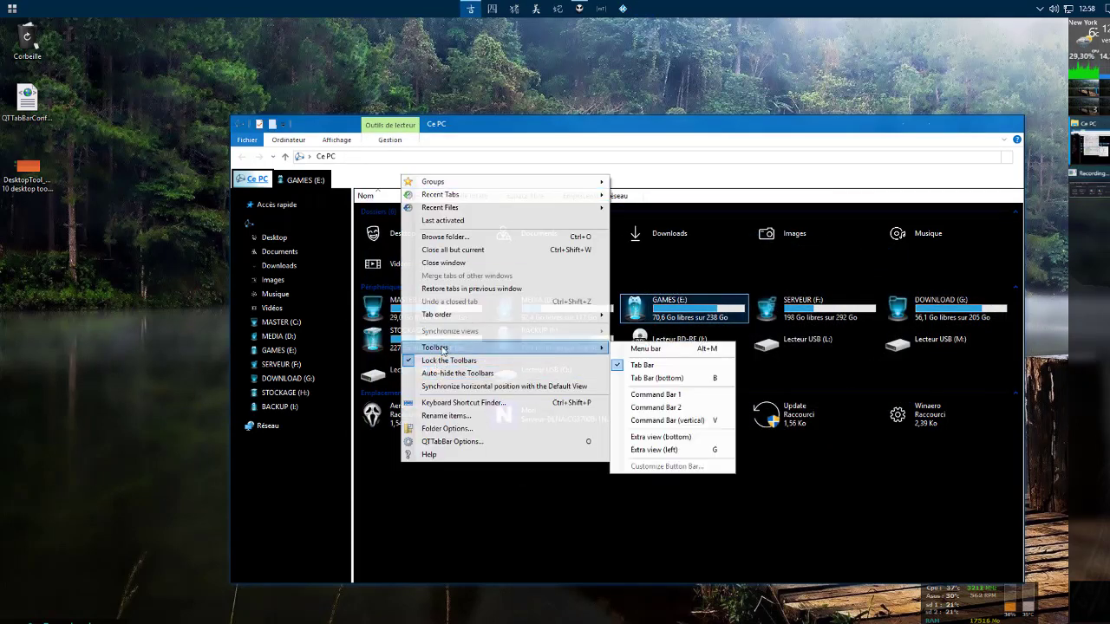
left_click(685, 399)
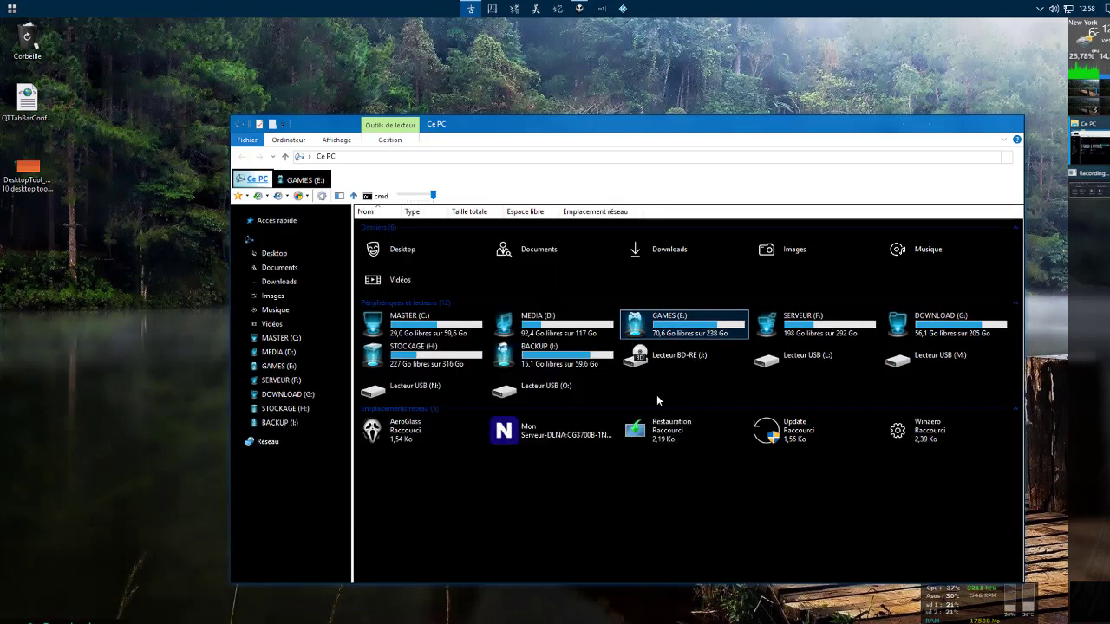
Step: Compare the Application launcher options list with the command bar's launcher menu and the Applications section of the Desktop Tool menu
right_click(434, 180)
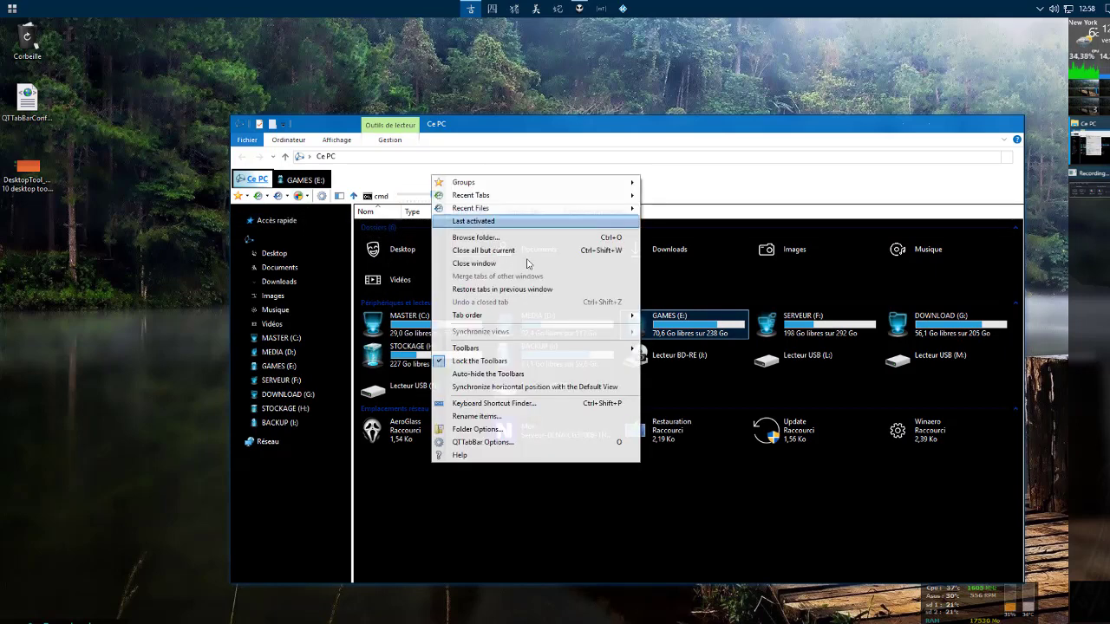
left_click(486, 442)
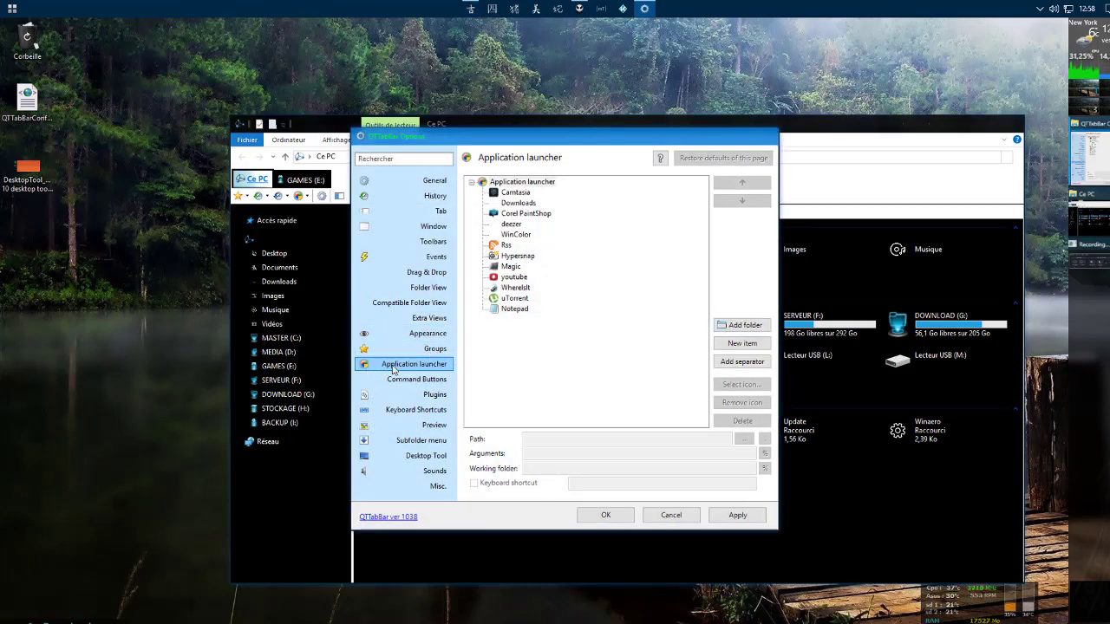
left_click(300, 197)
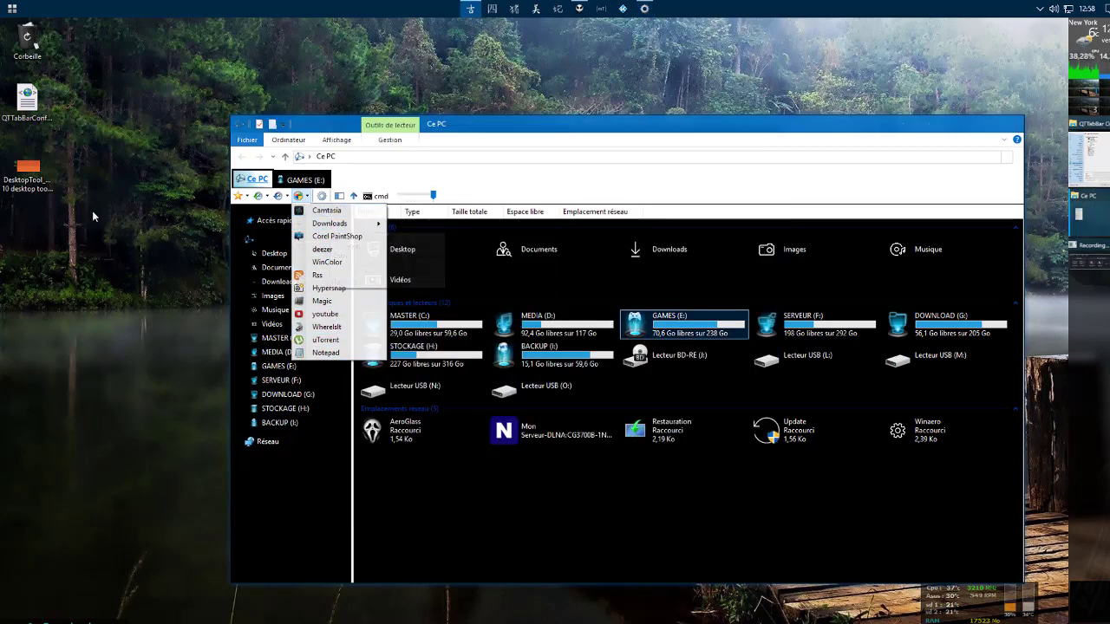
left_click(148, 229)
double_click(143, 223)
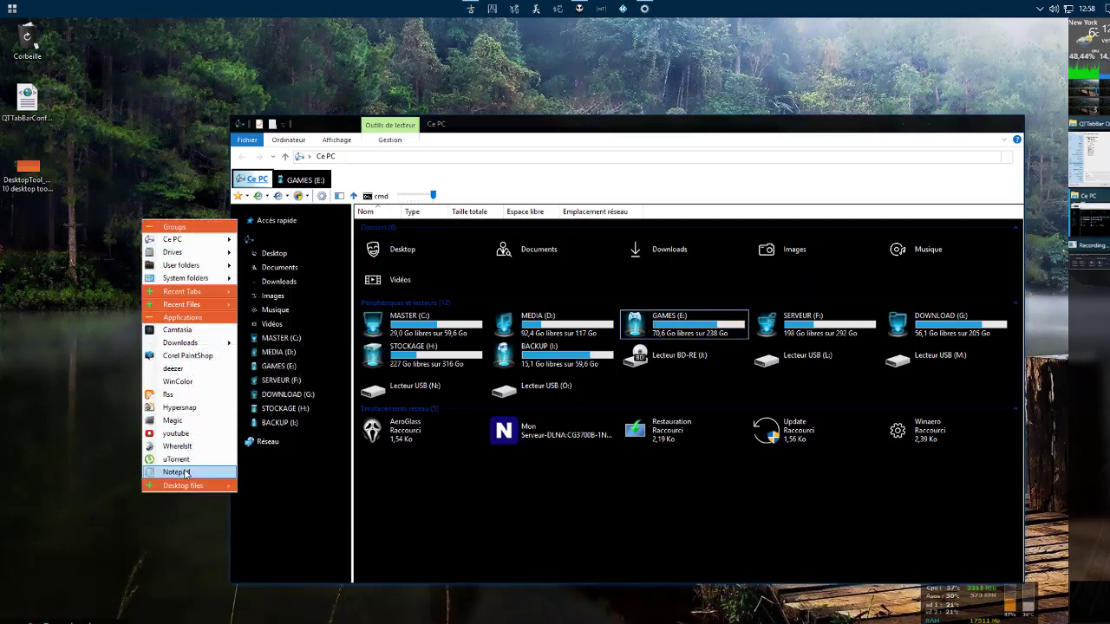
left_click(97, 312)
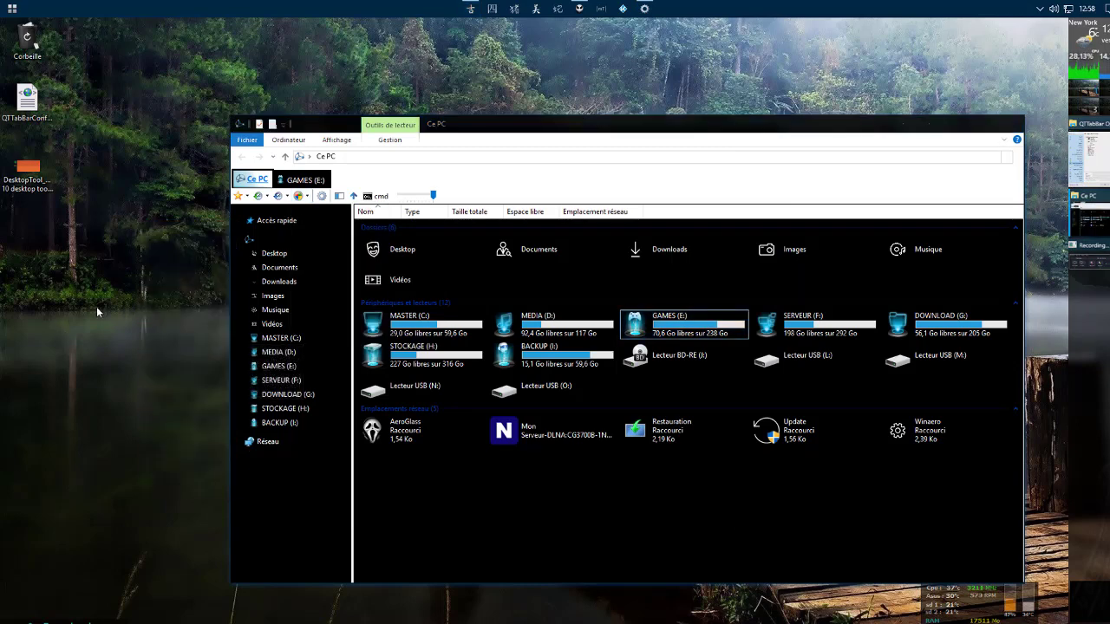
left_click(303, 196)
left_click(531, 495)
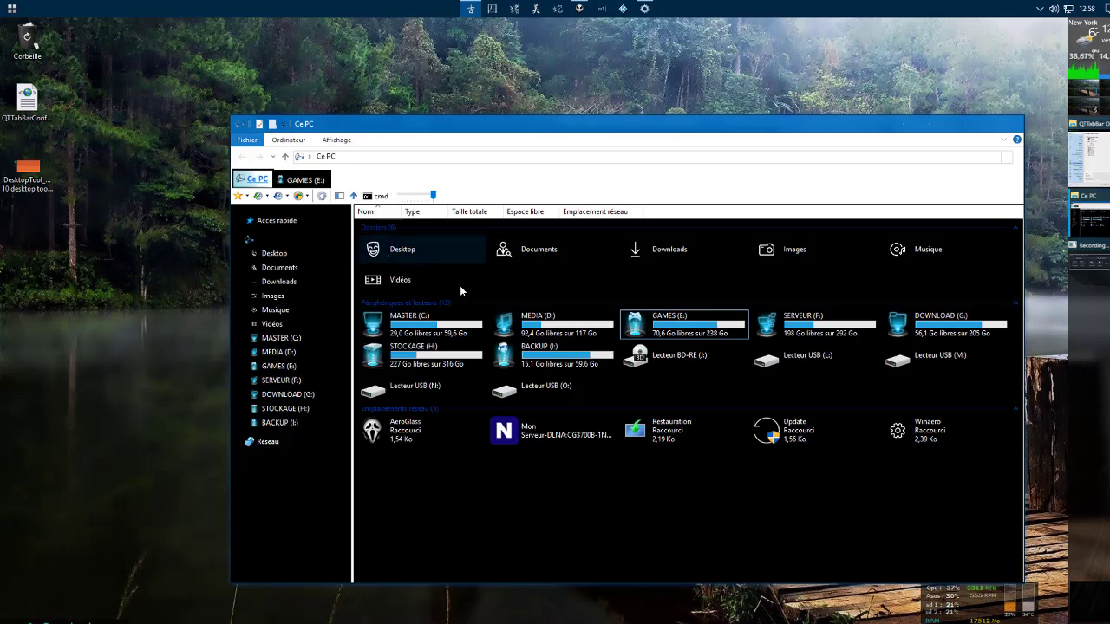
Step: Open the MASTER (C:) drive and add its Windows folder to the application launcher menu between Camtasia and Downloads
double_click(423, 330)
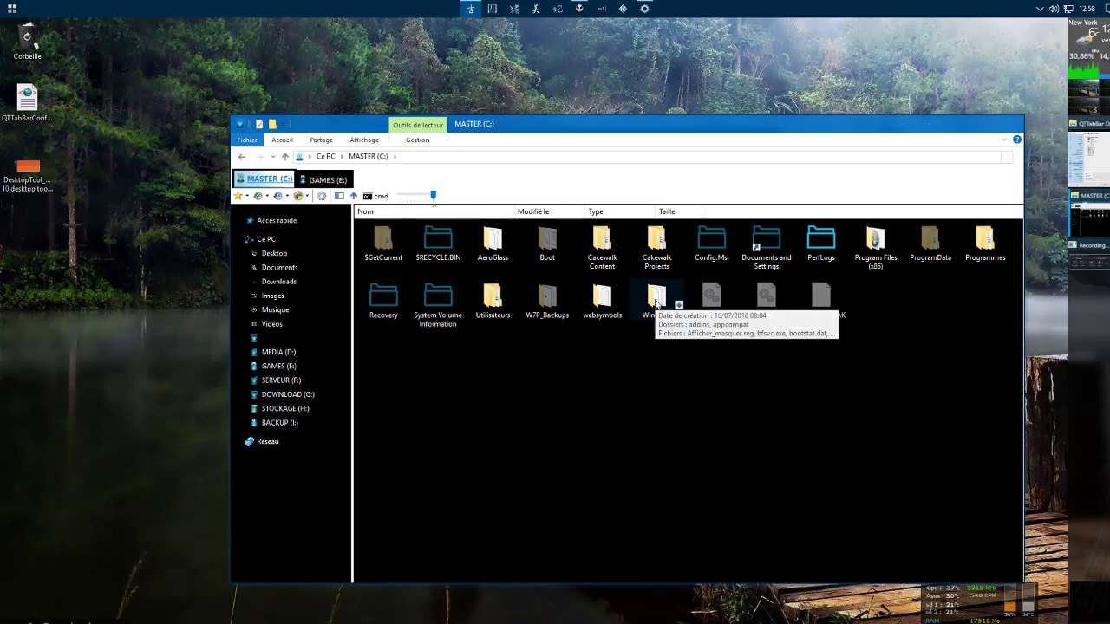
left_click(144, 252)
right_click(144, 252)
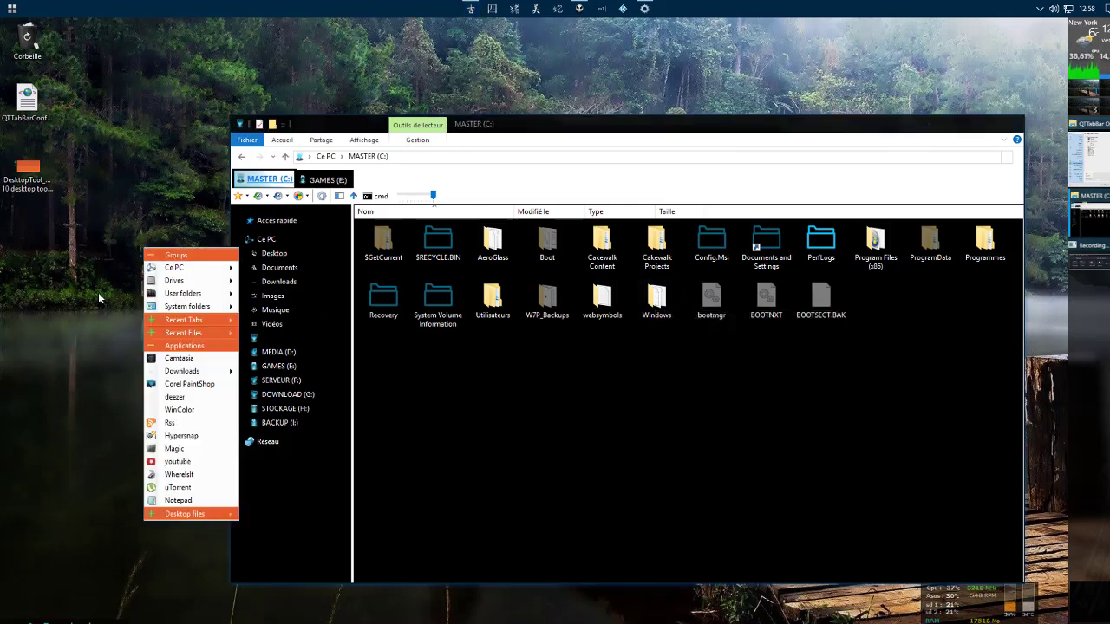
left_click(682, 425)
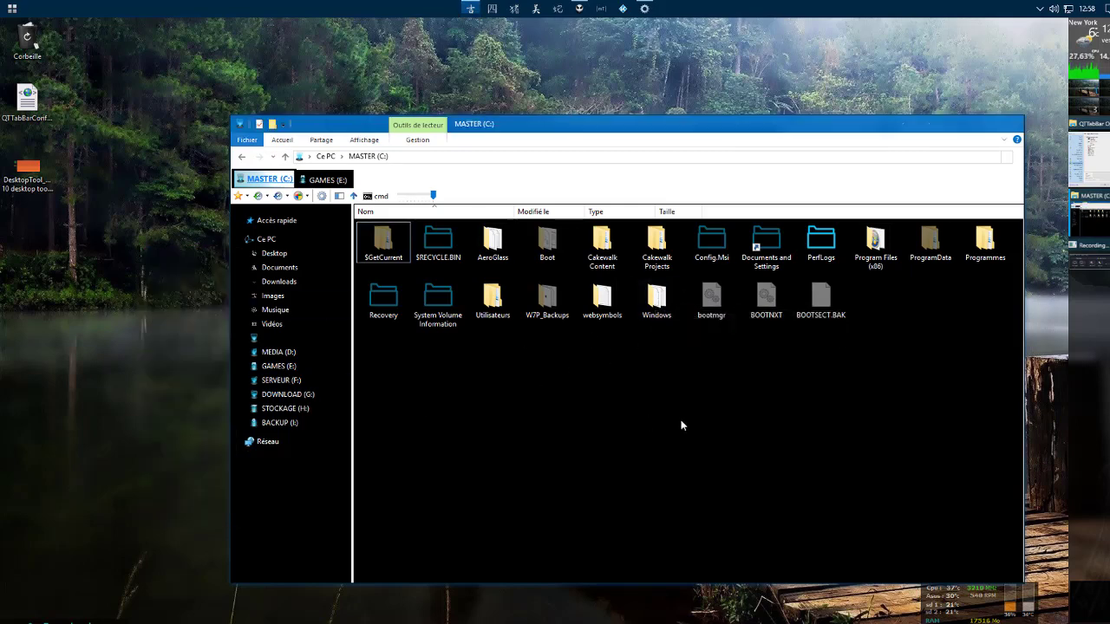
left_click(658, 302)
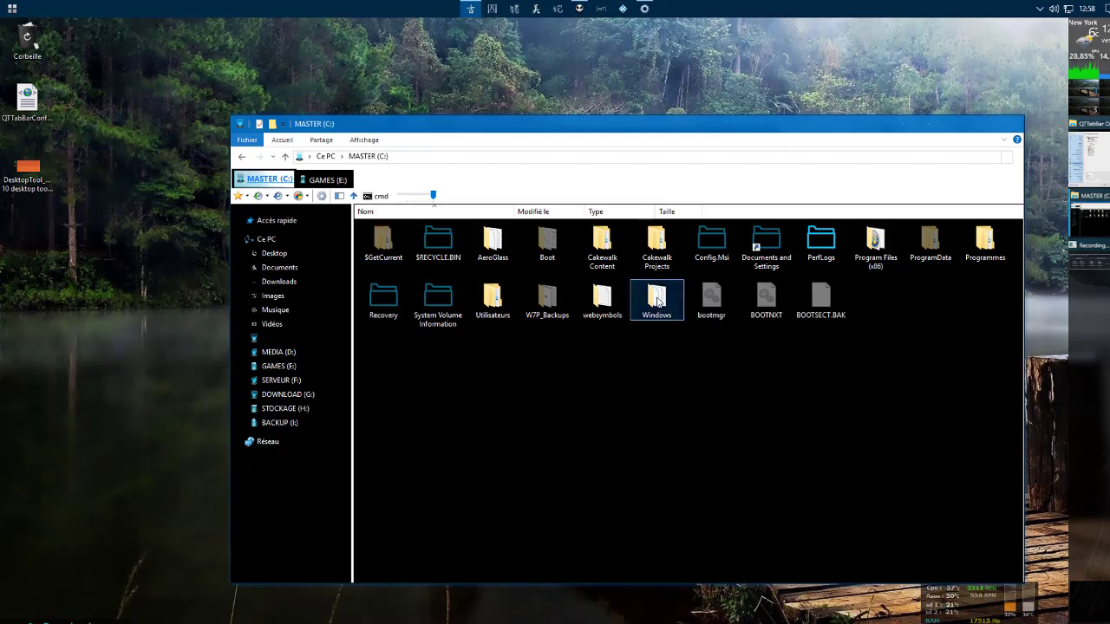
mouse_move(658, 302)
left_mouse_down()
mouse_move(591, 253)
mouse_move(422, 197)
mouse_move(302, 200)
mouse_move(323, 224)
left_mouse_up()
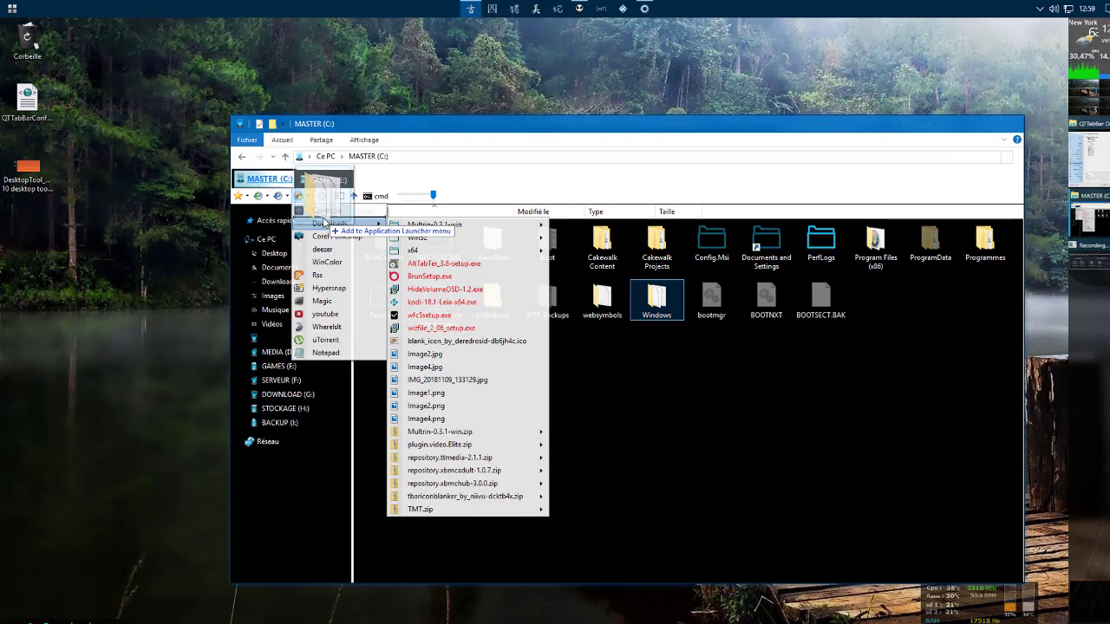
left_click_drag(323, 224, 322, 217)
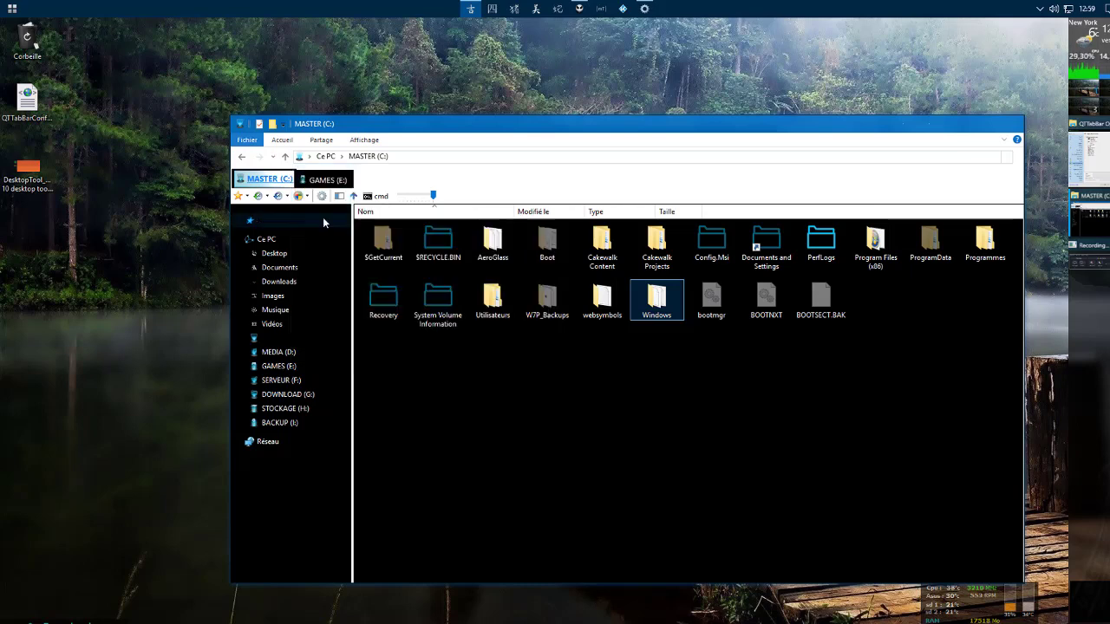
Step: Check the Windows folder entry in the Applications section of the Desktop Tool menu, and dismiss the menu
double_click(155, 164)
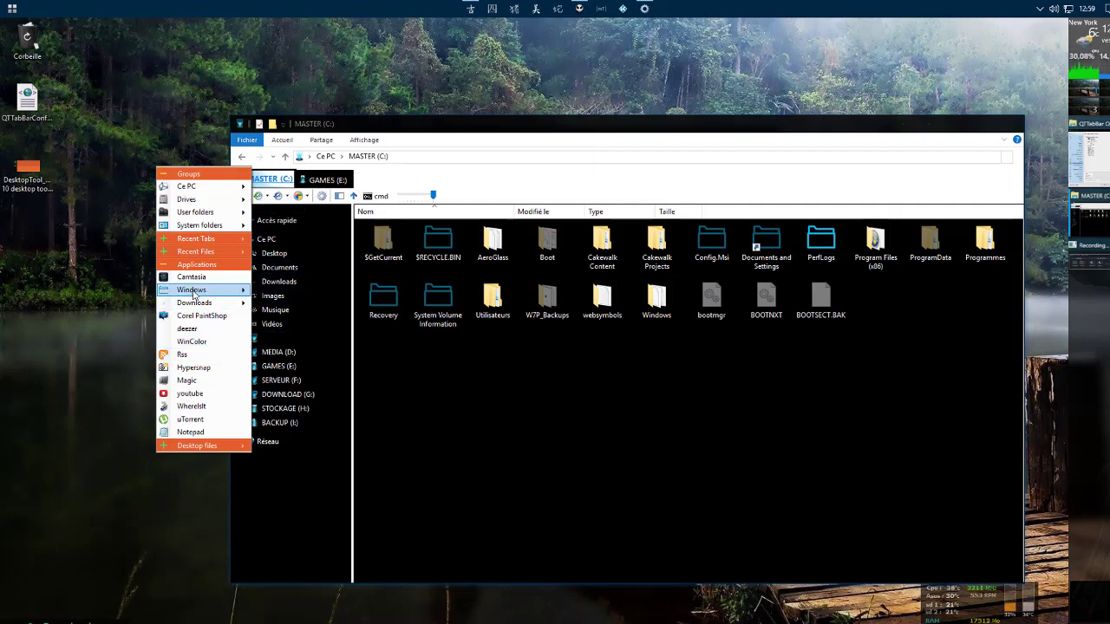
mouse_move(192, 294)
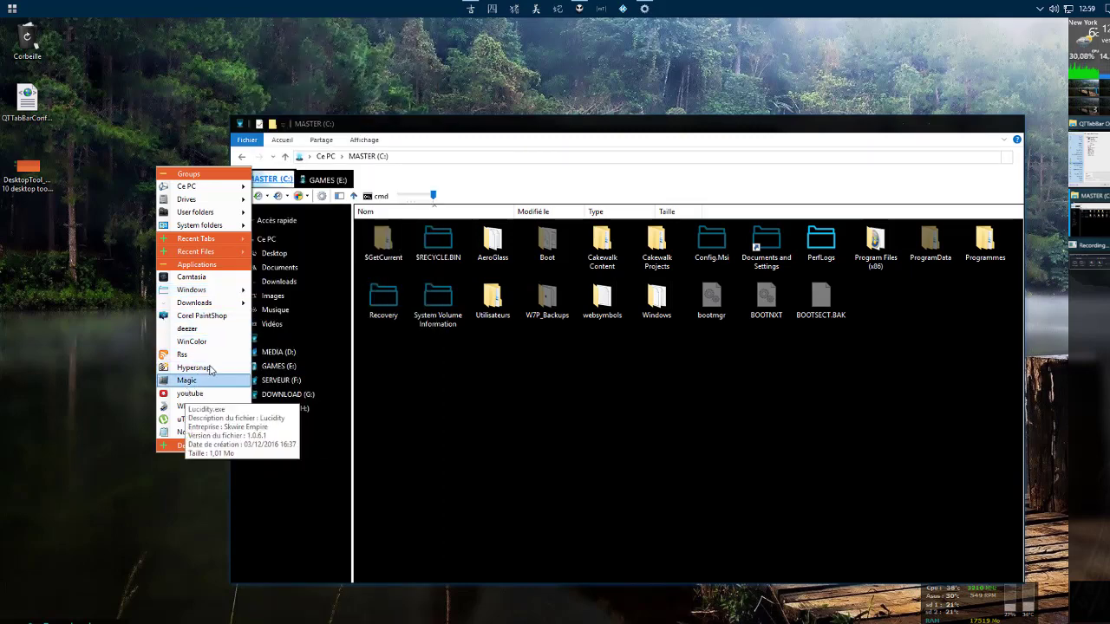
left_click(135, 370)
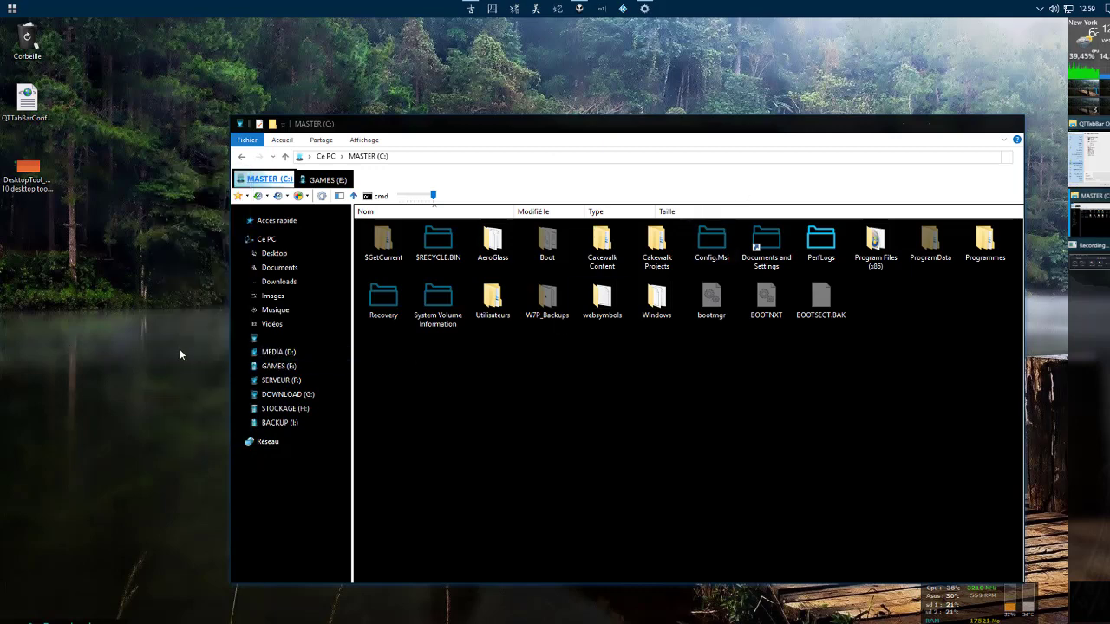
Step: View the context options for the Ce PC group in the Desktop Tool menu, and dismiss the menus
middle_click(138, 211)
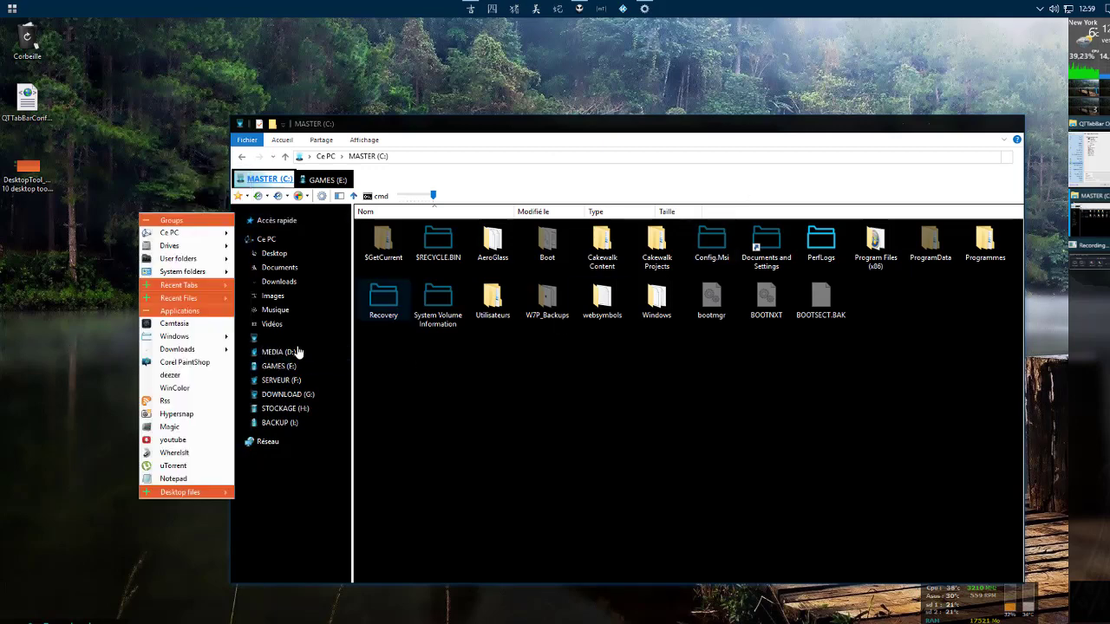
right_click(172, 232)
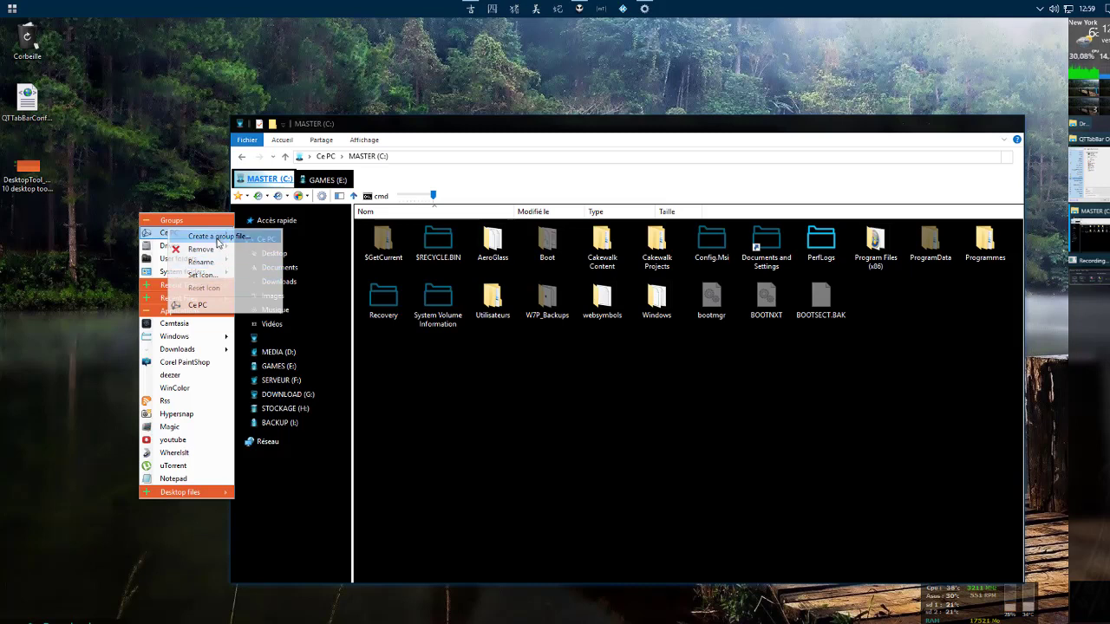
left_click(73, 369)
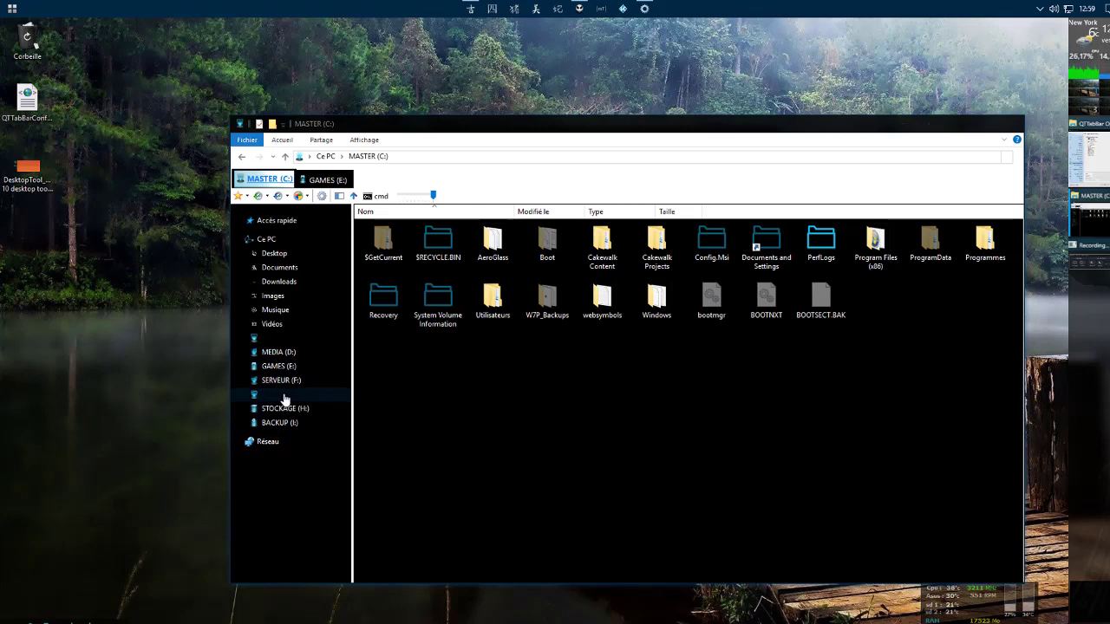
Step: Open the DOWNLOAD (G:) drive as a new tab beside GAMES (E:), declining to create a shortcut
left_click_drag(285, 396, 391, 189)
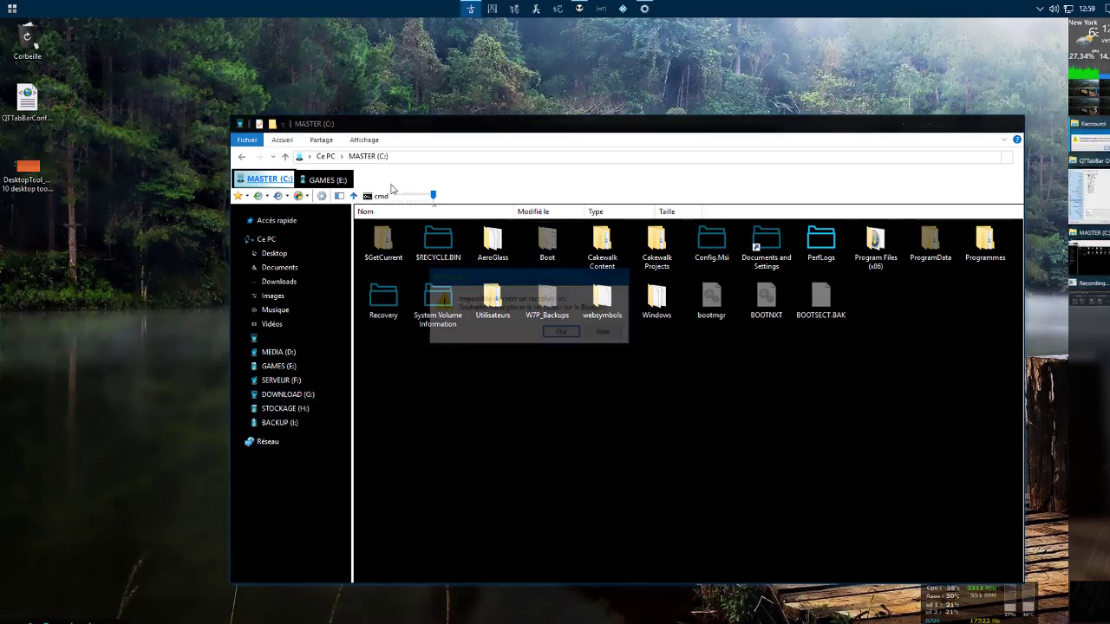
left_click(602, 333)
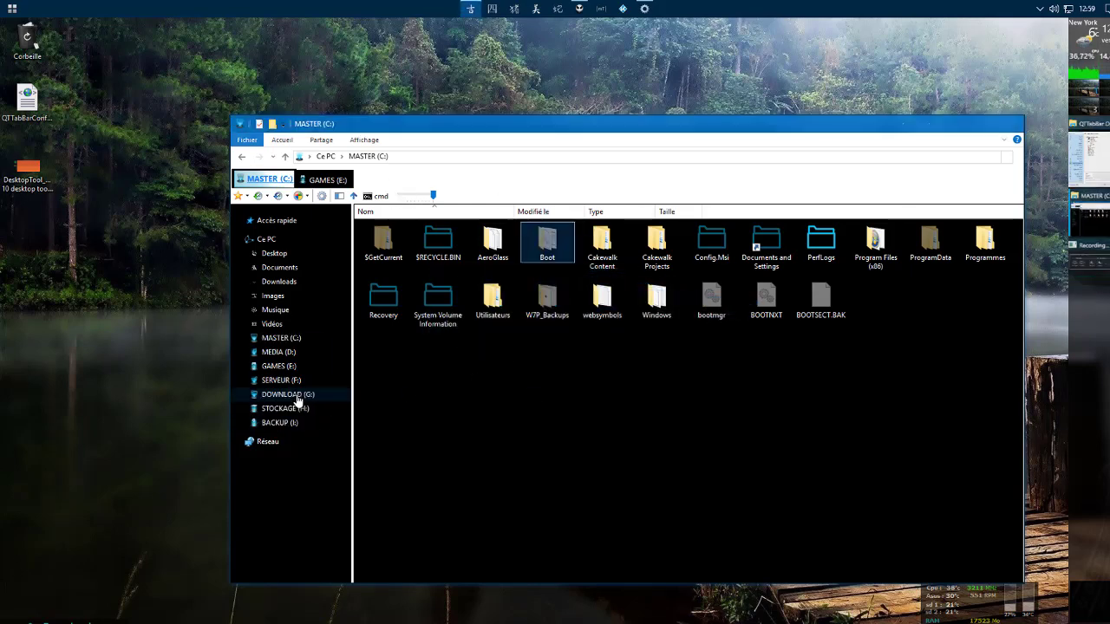
left_click_drag(294, 396, 397, 185)
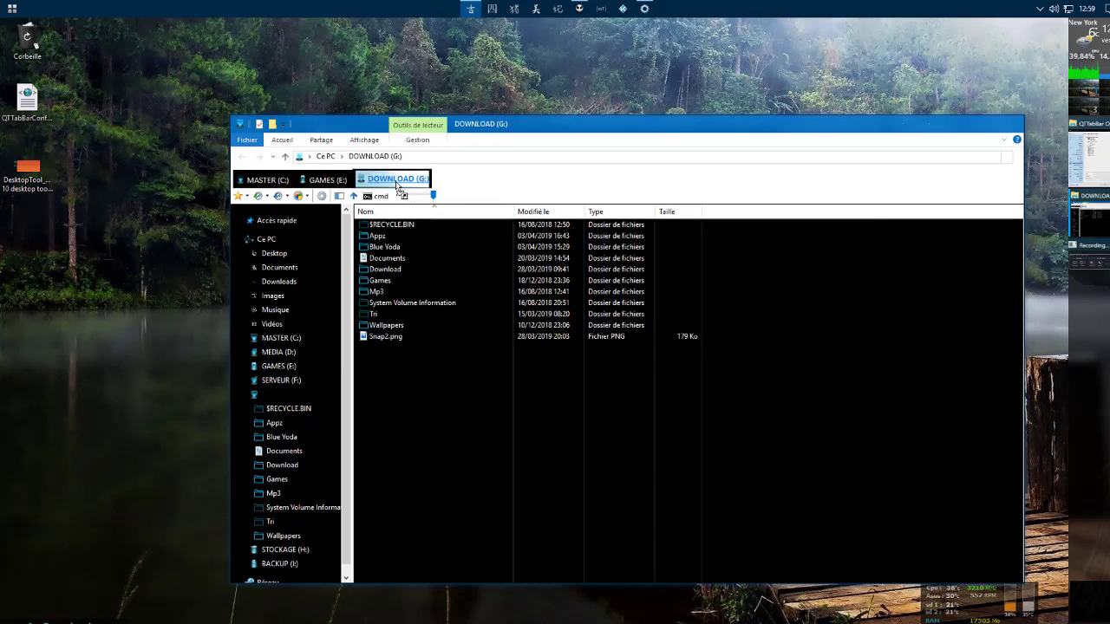
Step: Go through the MASTER (C:), GAMES (E:) and DOWNLOAD (G:) tabs, and create a group from all tabs
left_click(325, 180)
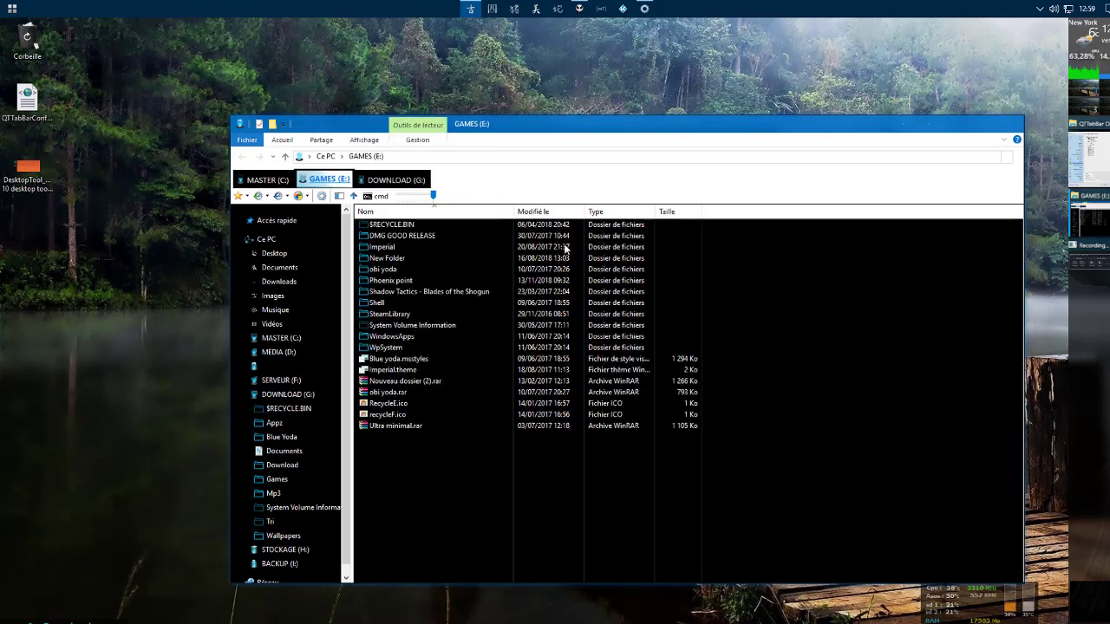
left_click(267, 179)
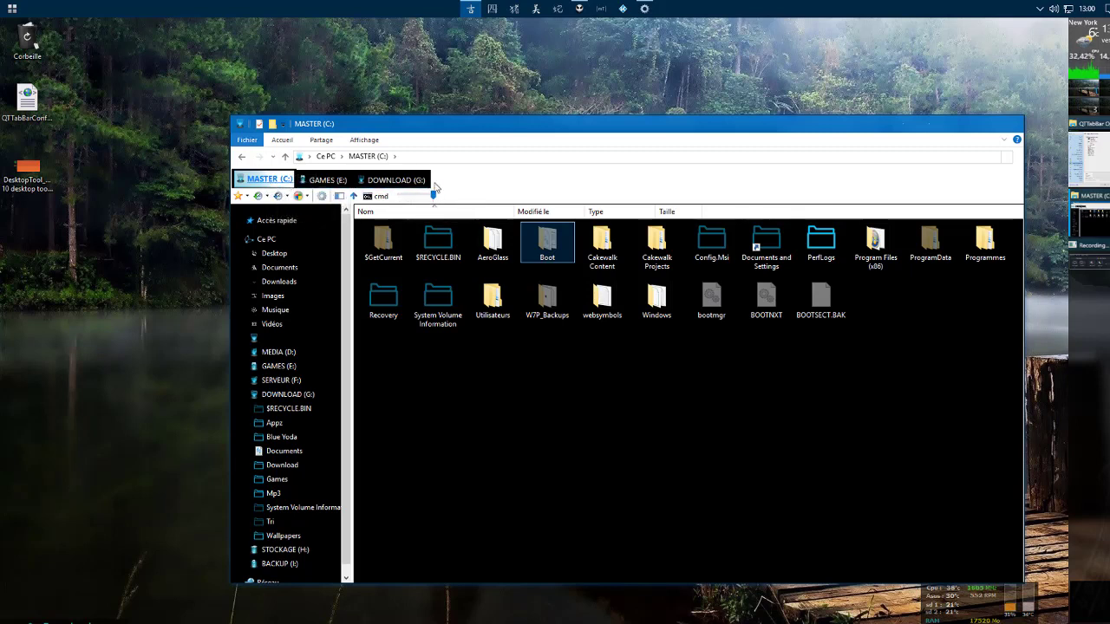
left_click(325, 179)
left_click(395, 179)
left_click(269, 180)
left_click(248, 196)
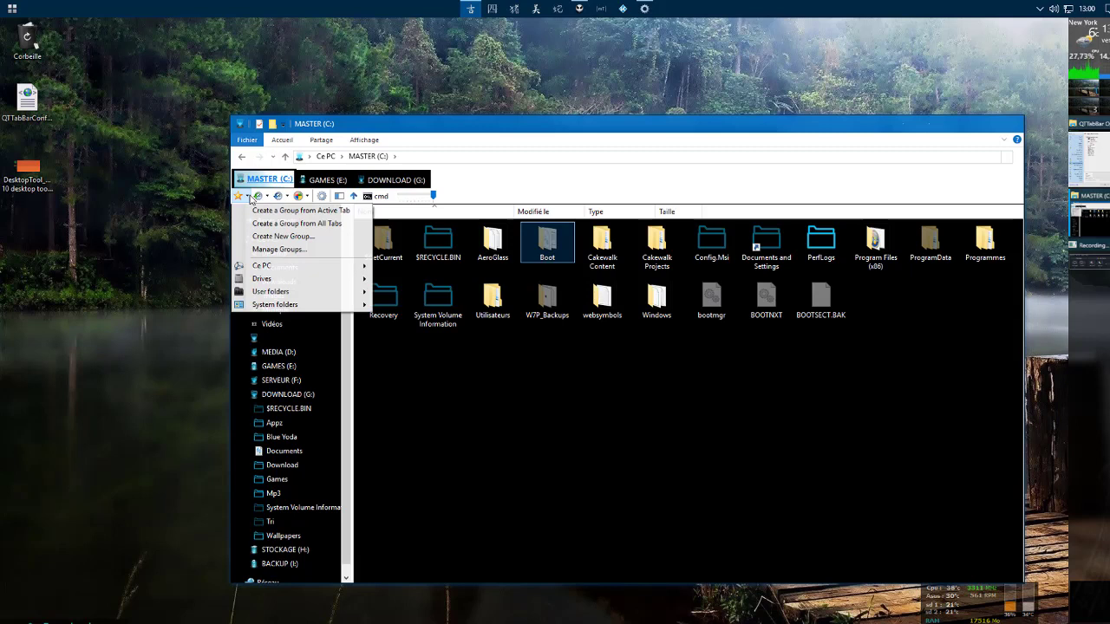
left_click(327, 225)
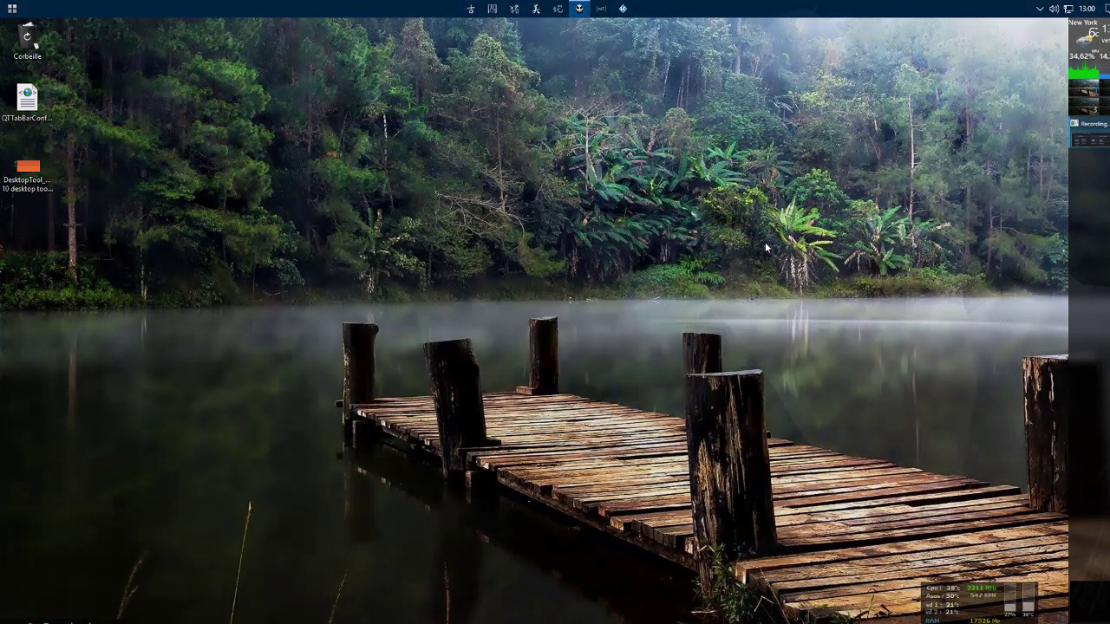
Step: Check the new group and its three drives in the Groups section of the Desktop Tool menu, and dismiss the menu
double_click(391, 136)
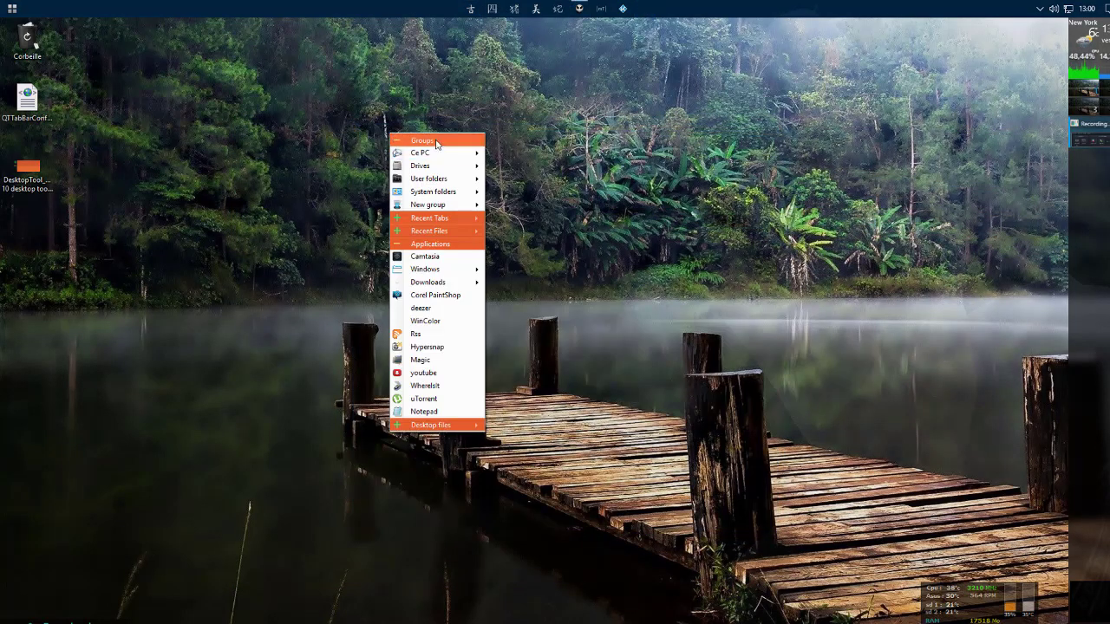
mouse_move(440, 208)
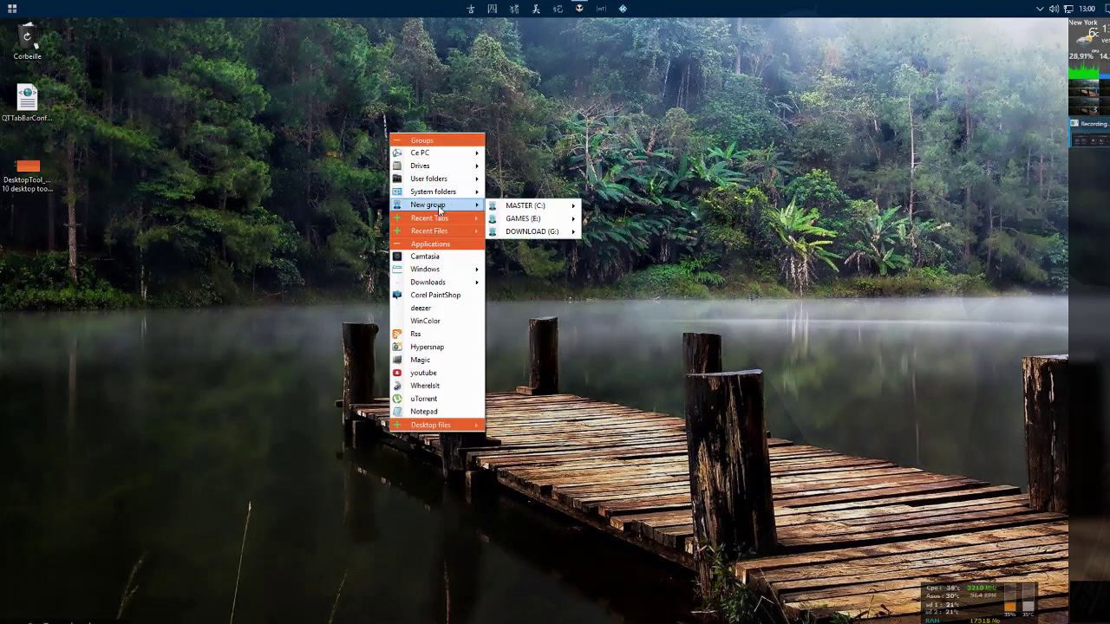
mouse_move(514, 238)
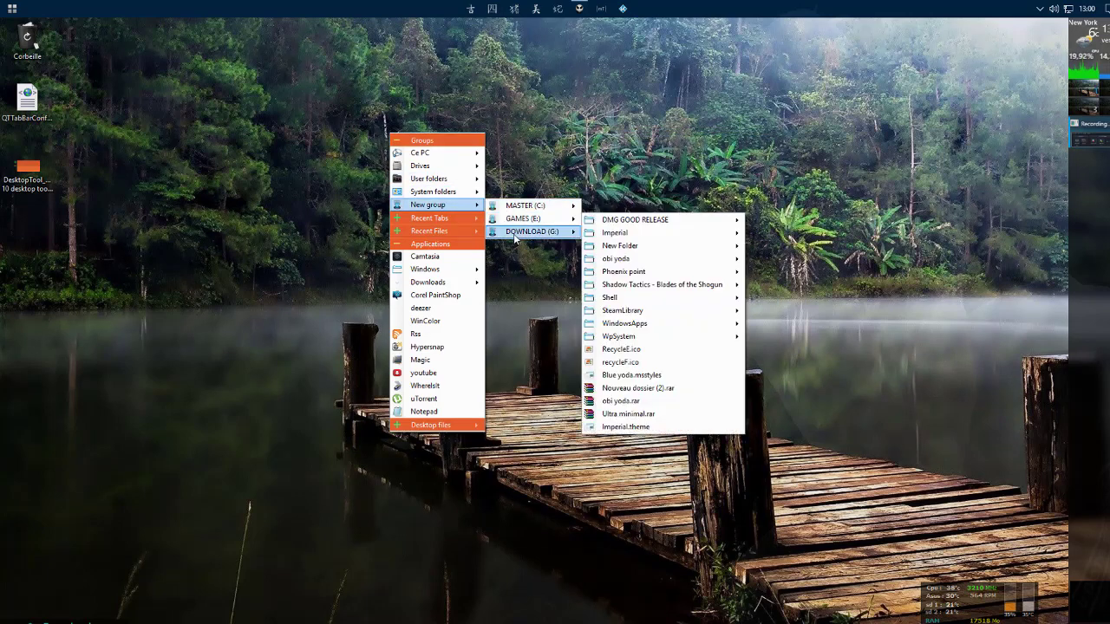
mouse_move(542, 208)
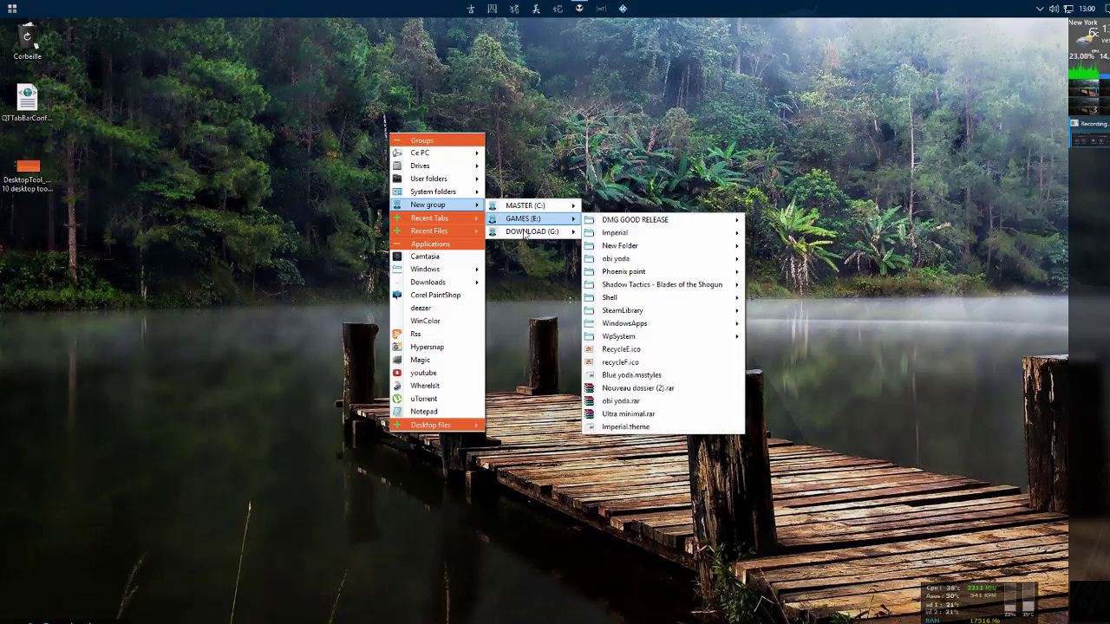
left_click(312, 230)
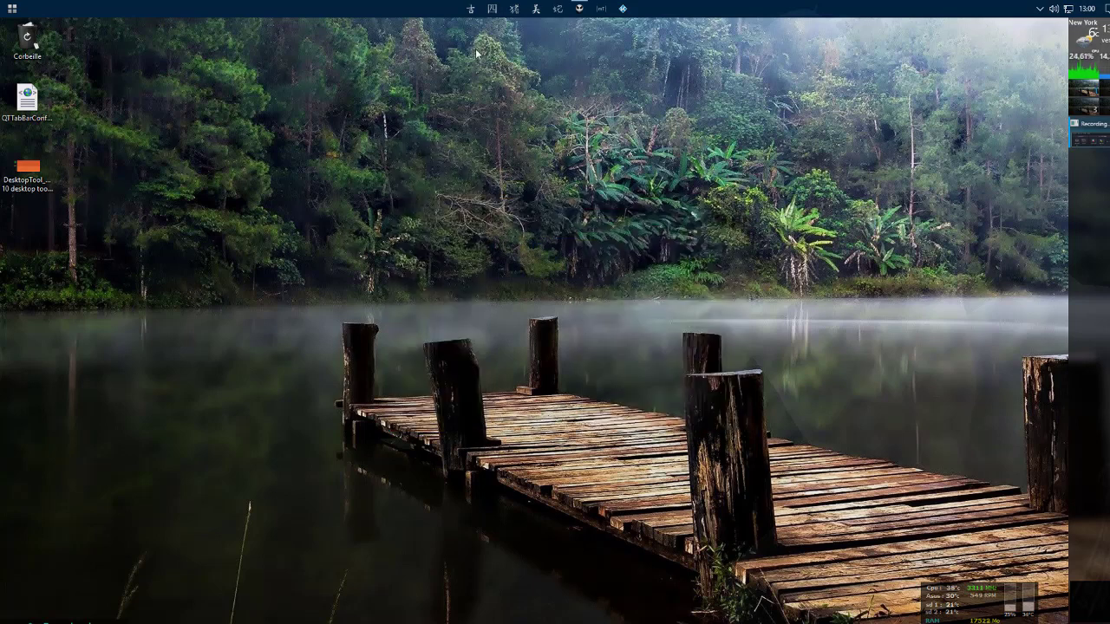
Step: Open an Explorer window and rename the new group to "3 onglets" from the command bar's group list
left_click(470, 9)
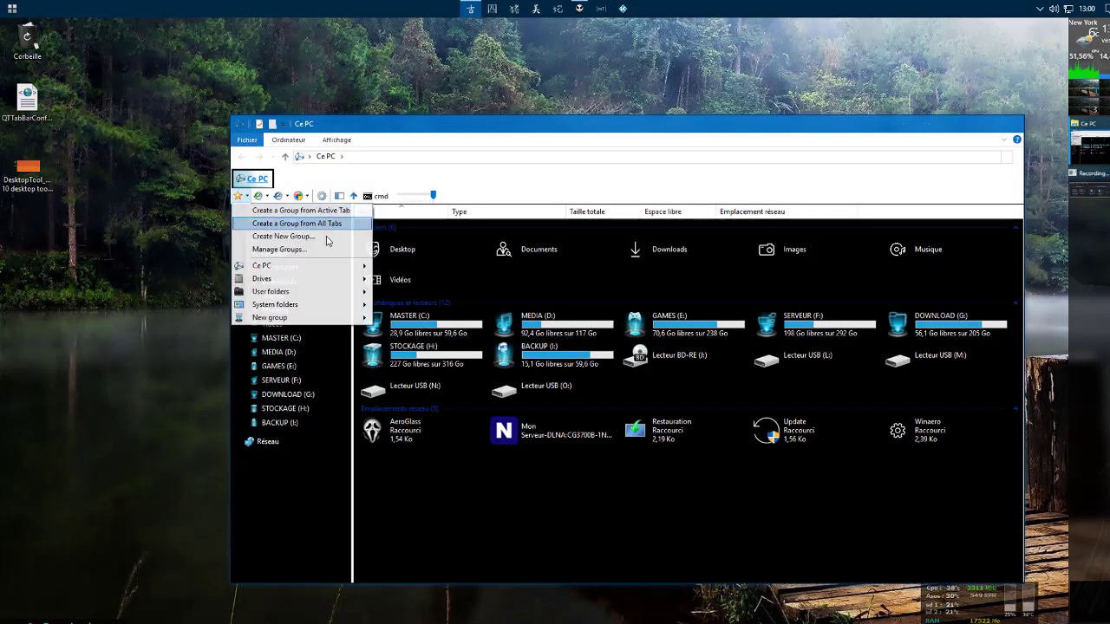
right_click(278, 321)
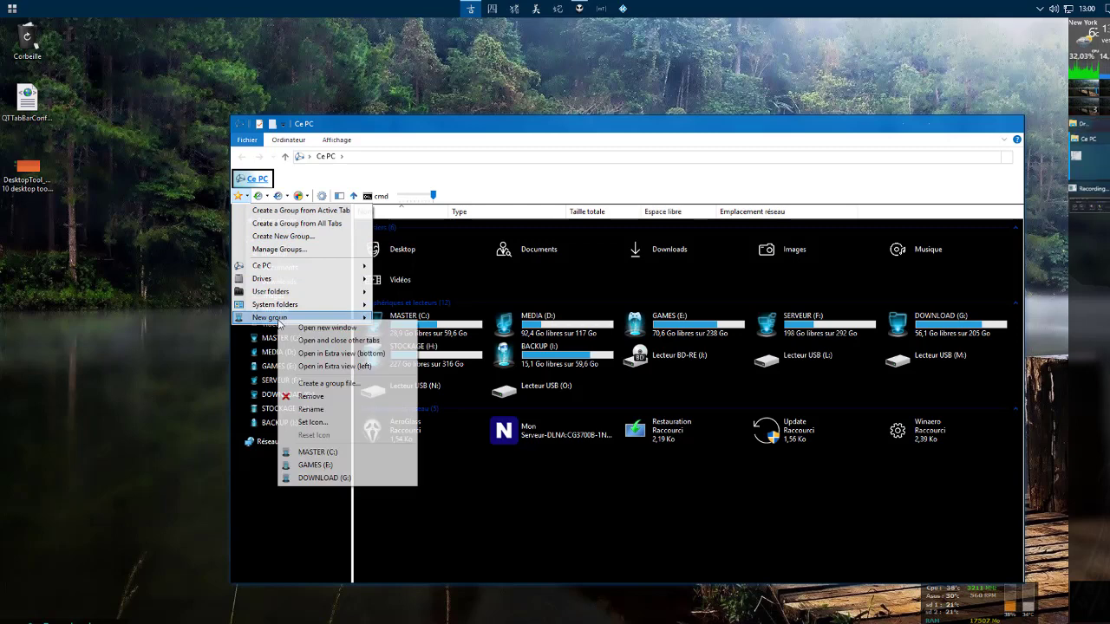
left_click(312, 410)
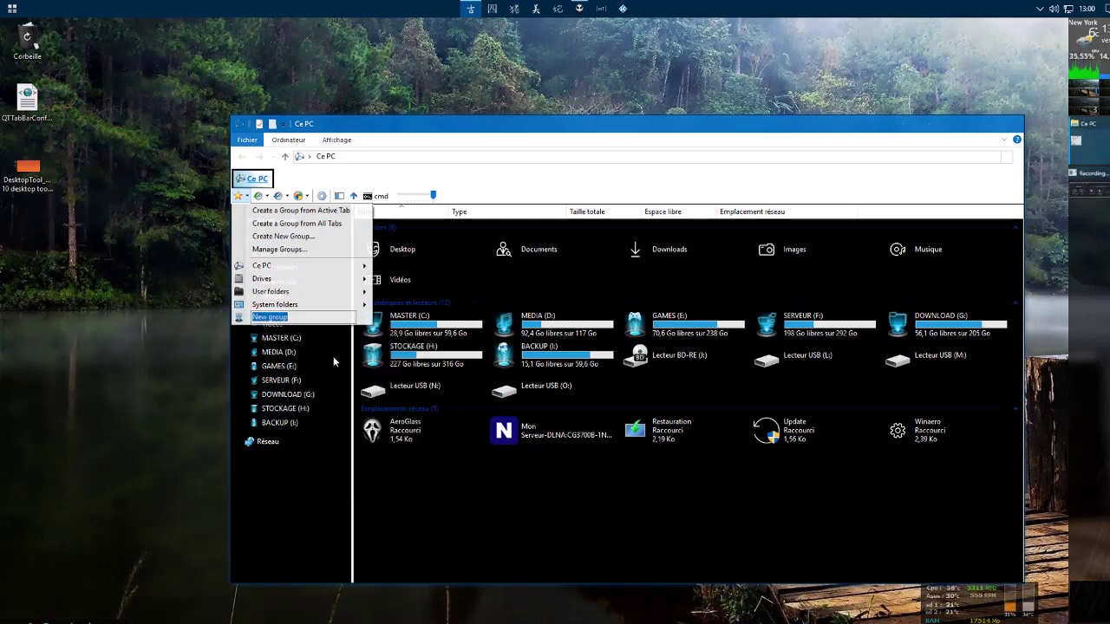
type("3 onglets")
key("Return")
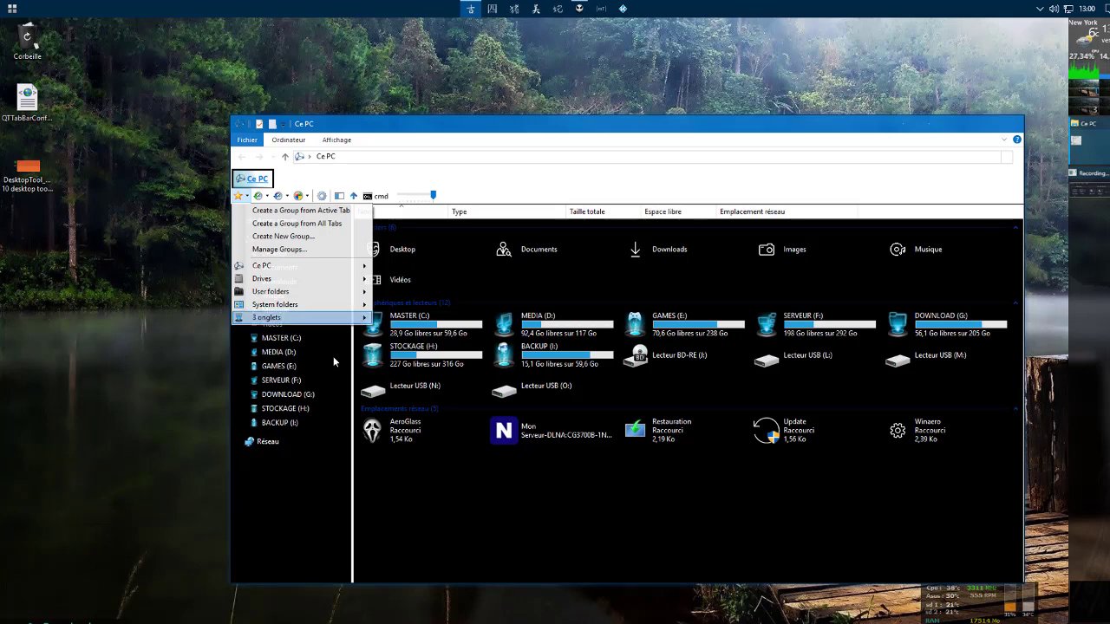
Step: Check the 3 onglets entry in the Groups section of the Desktop Tool menu, and dismiss the menu
left_click(137, 342)
double_click(144, 208)
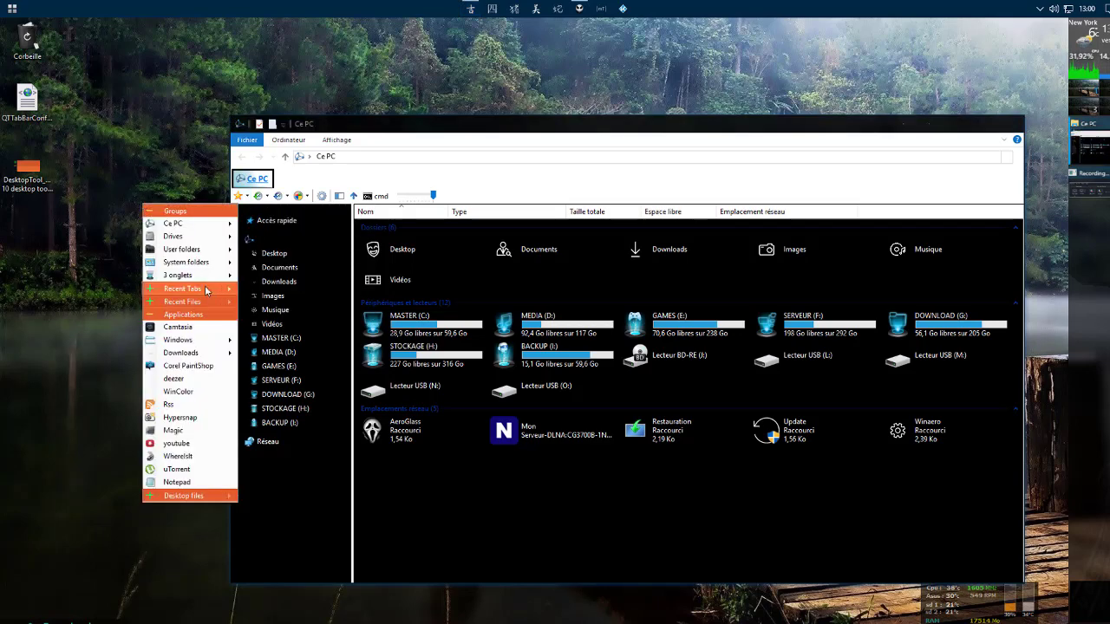
left_click(98, 328)
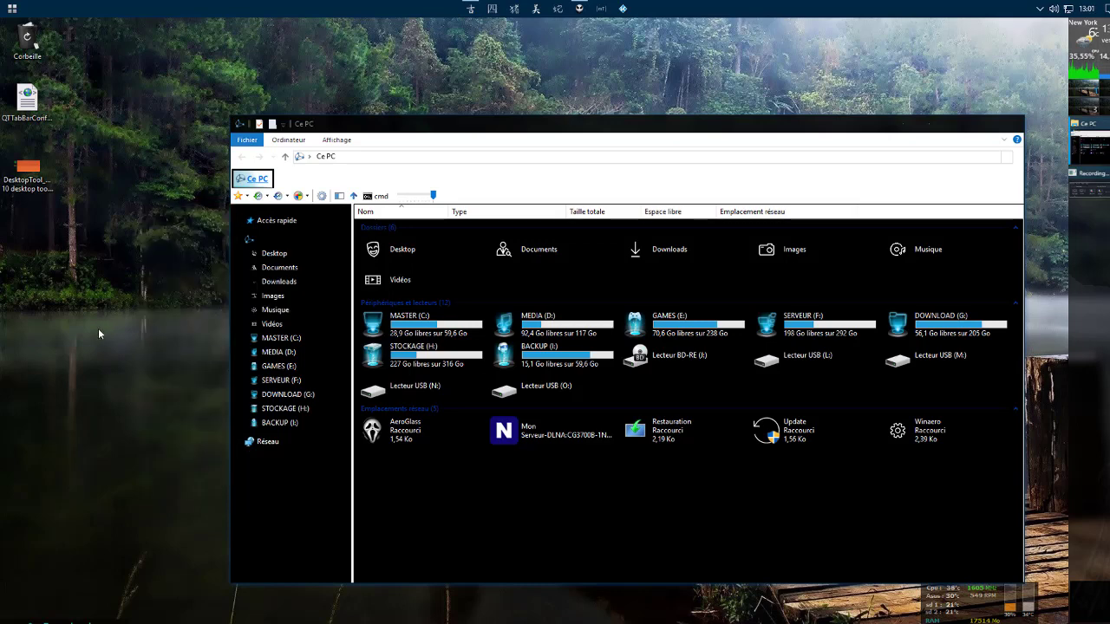
Step: Hide the Command Bar 1 toolbar in the Explorer window
left_click(745, 192)
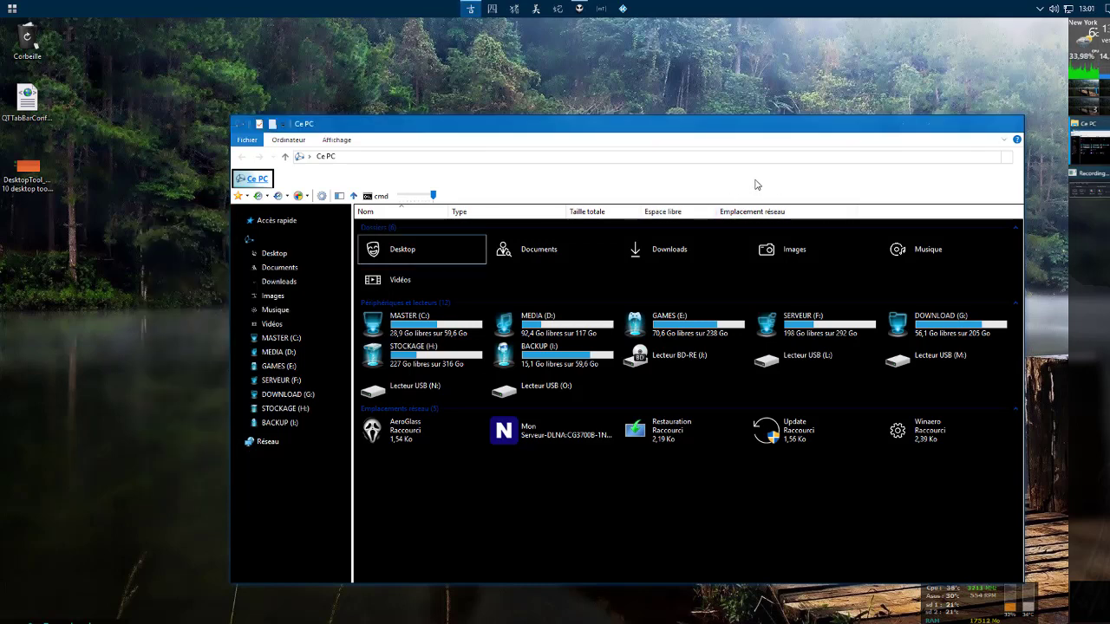
right_click(525, 181)
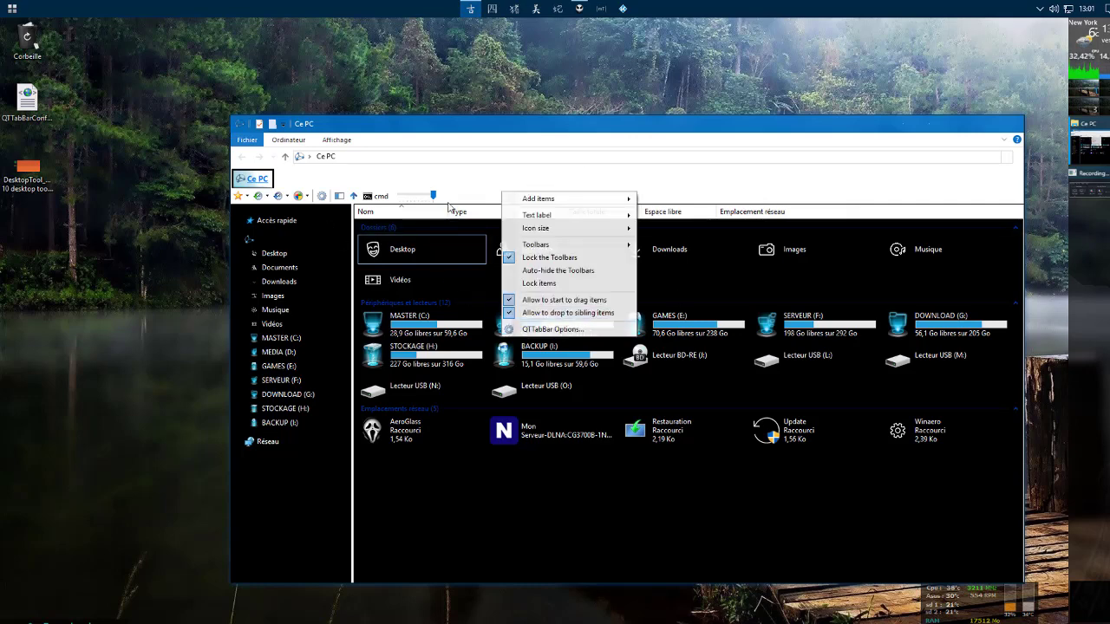
mouse_move(559, 251)
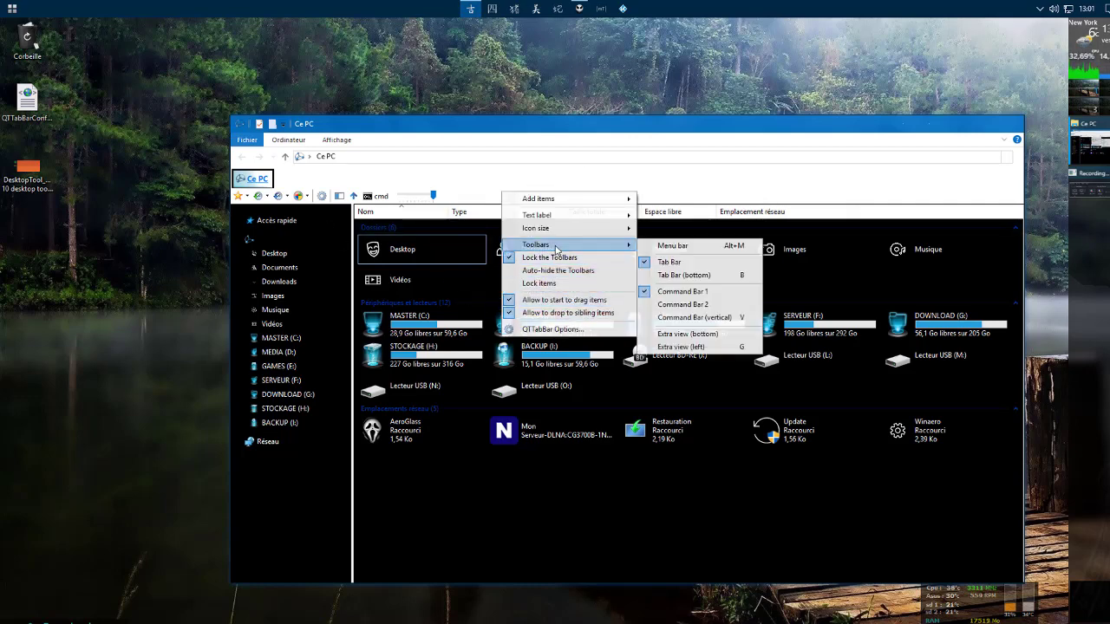
left_click(685, 291)
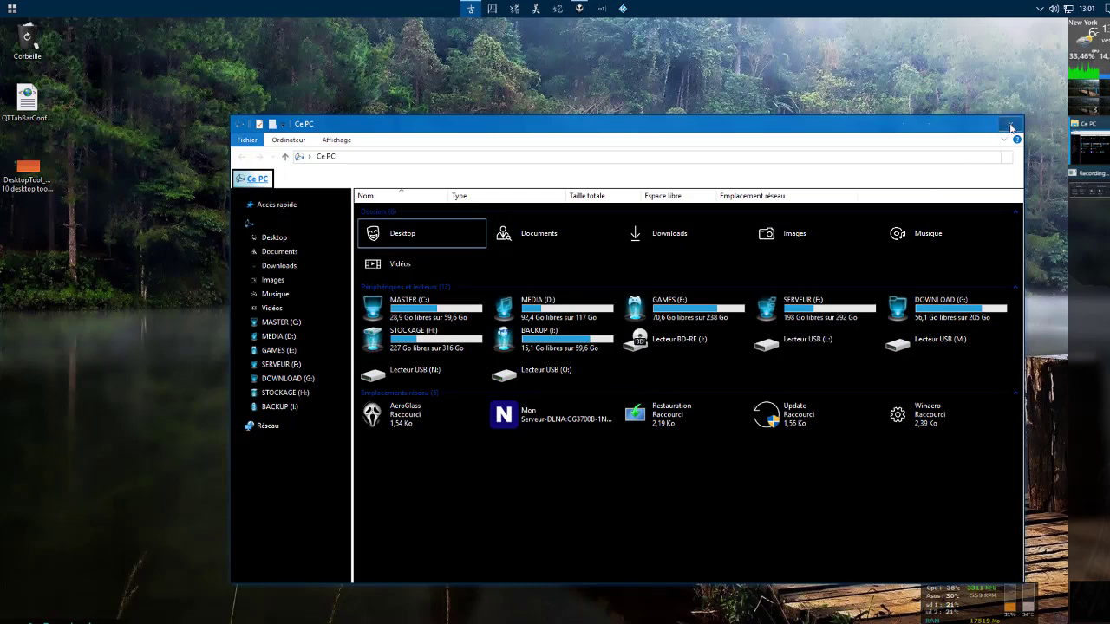
Step: Maximize and restore the Explorer window, and move it slightly across the desktop
double_click(792, 124)
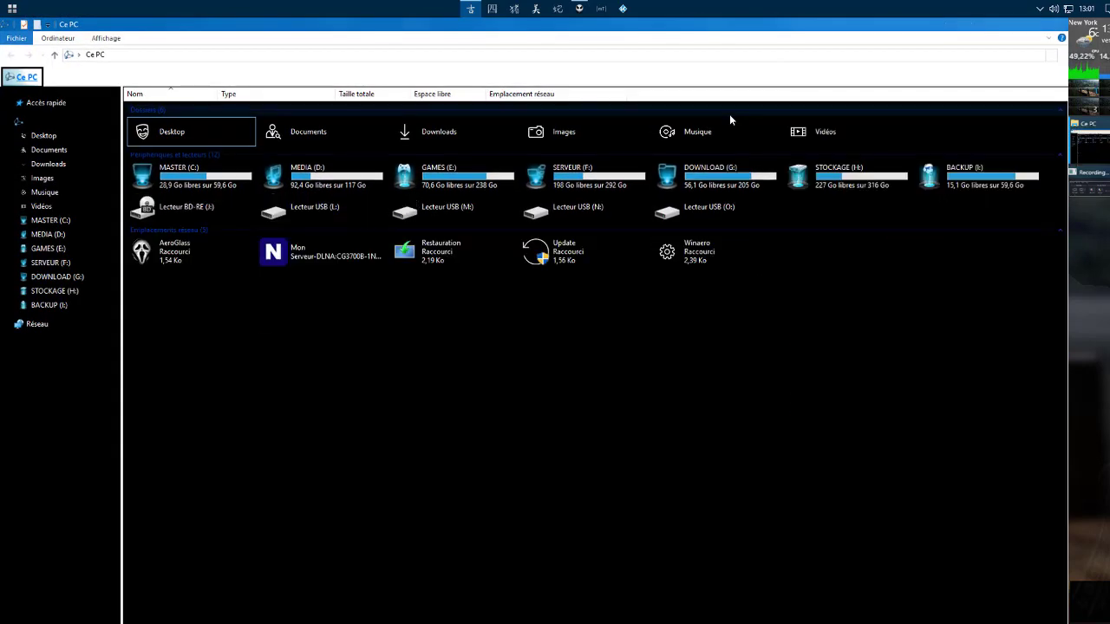
left_click(1025, 26)
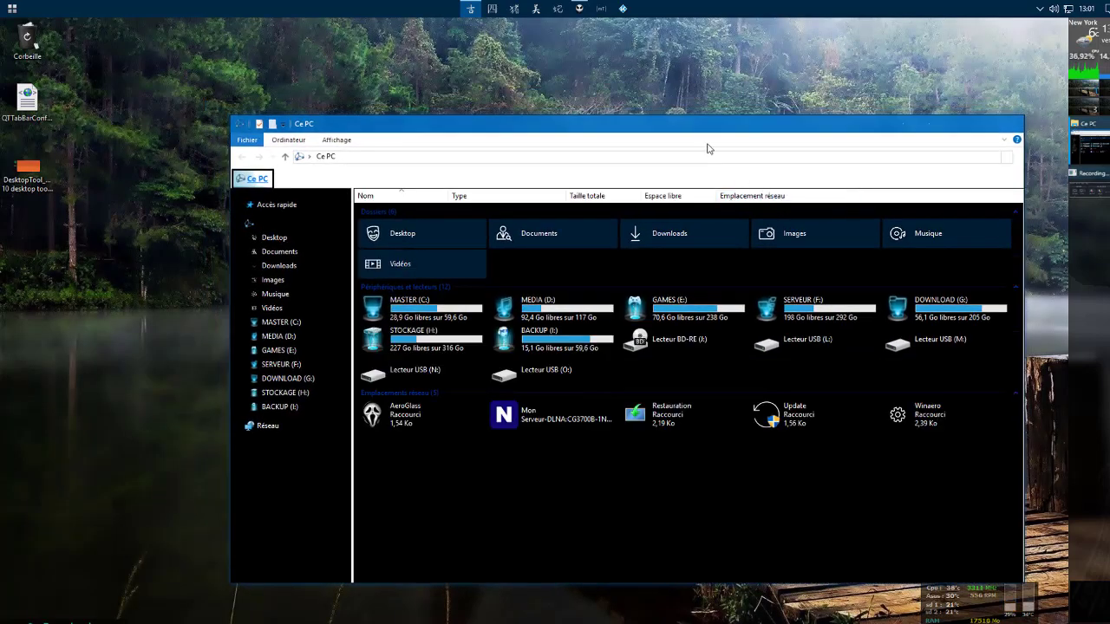
left_click_drag(652, 139, 594, 147)
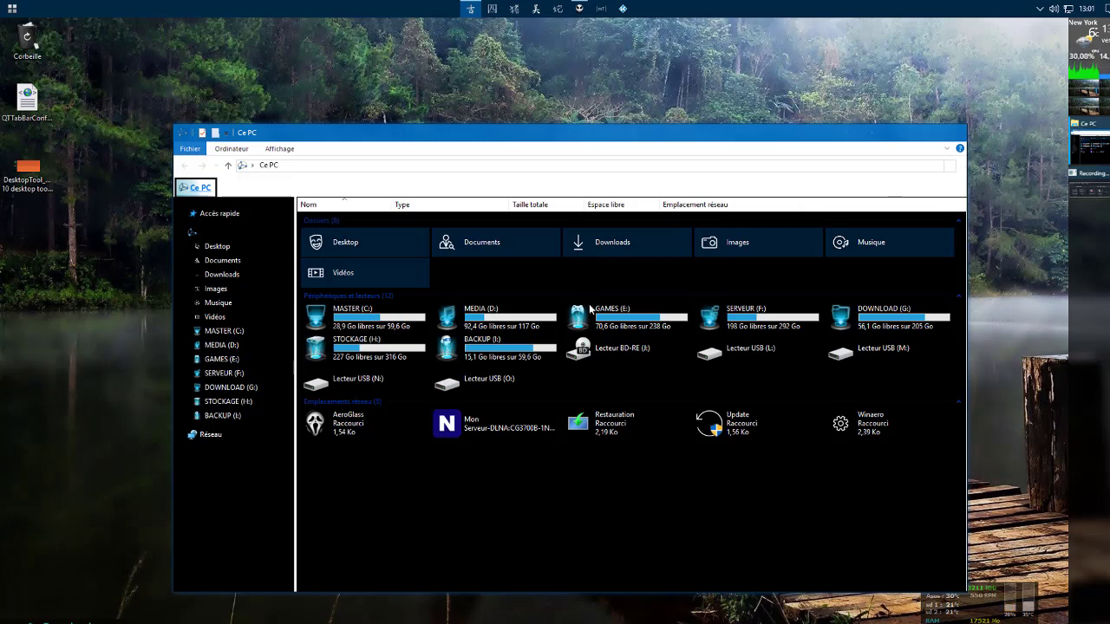
Step: View the QTTabBar toolbars offered in Explorer's display options, and dismiss the list
left_click(289, 151)
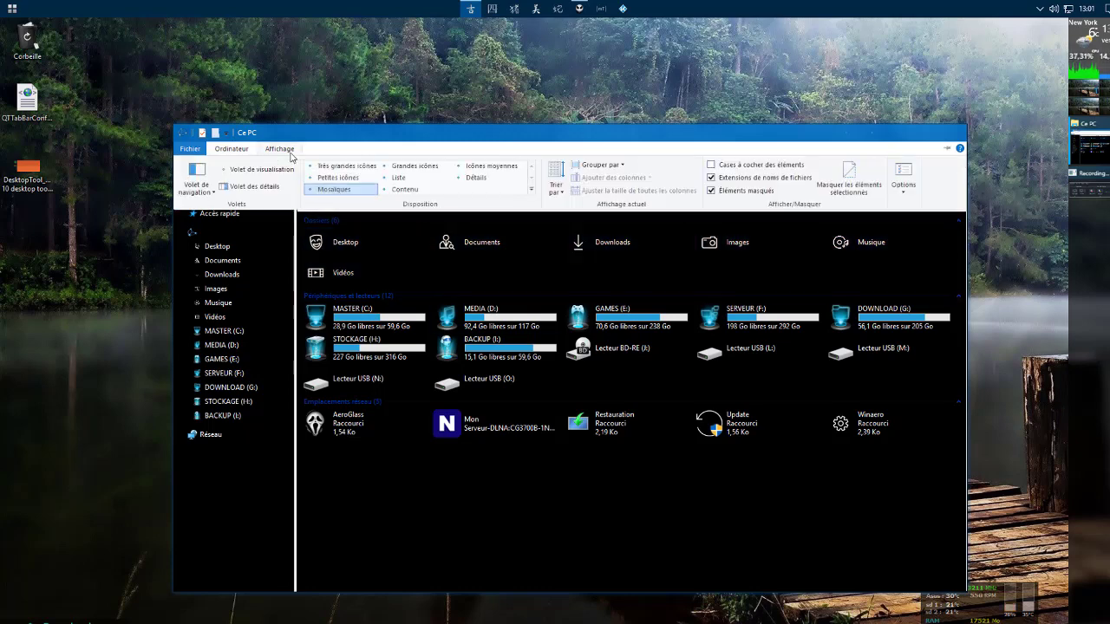
left_click(901, 192)
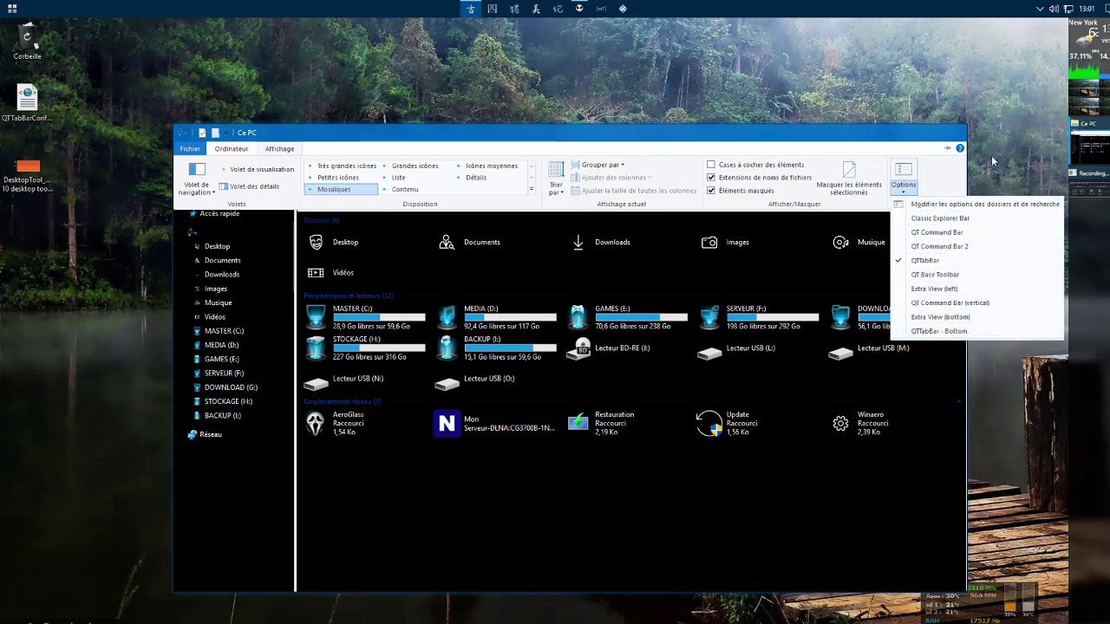
left_click(783, 104)
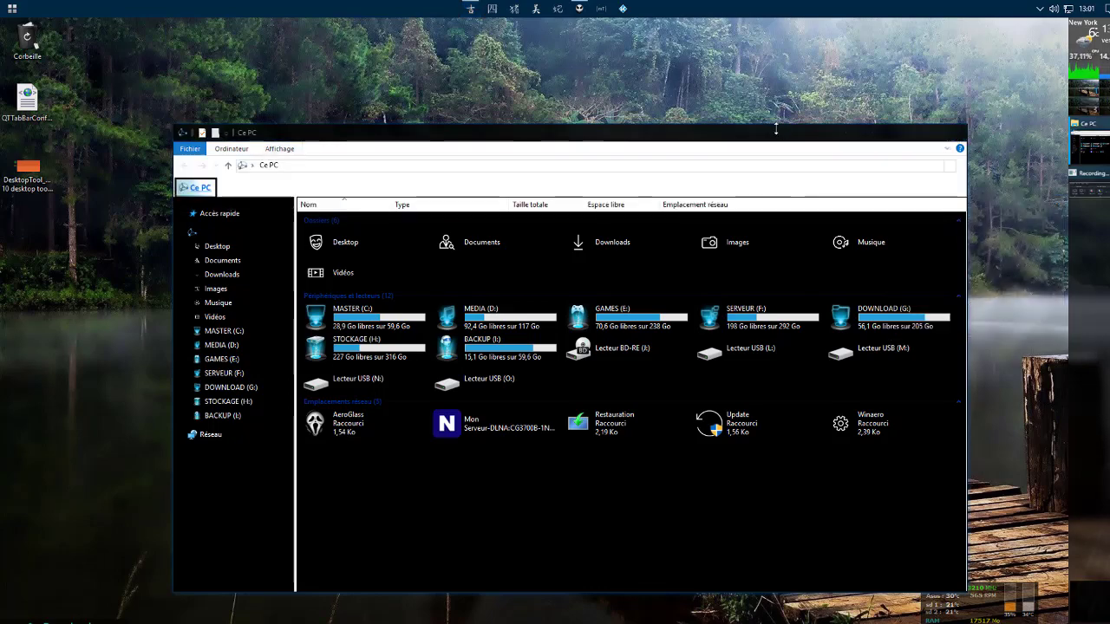
Step: Close the Explorer window, and review the finished Desktop Tool menu on the desktop before dismissing it
left_click(776, 132)
left_click(954, 133)
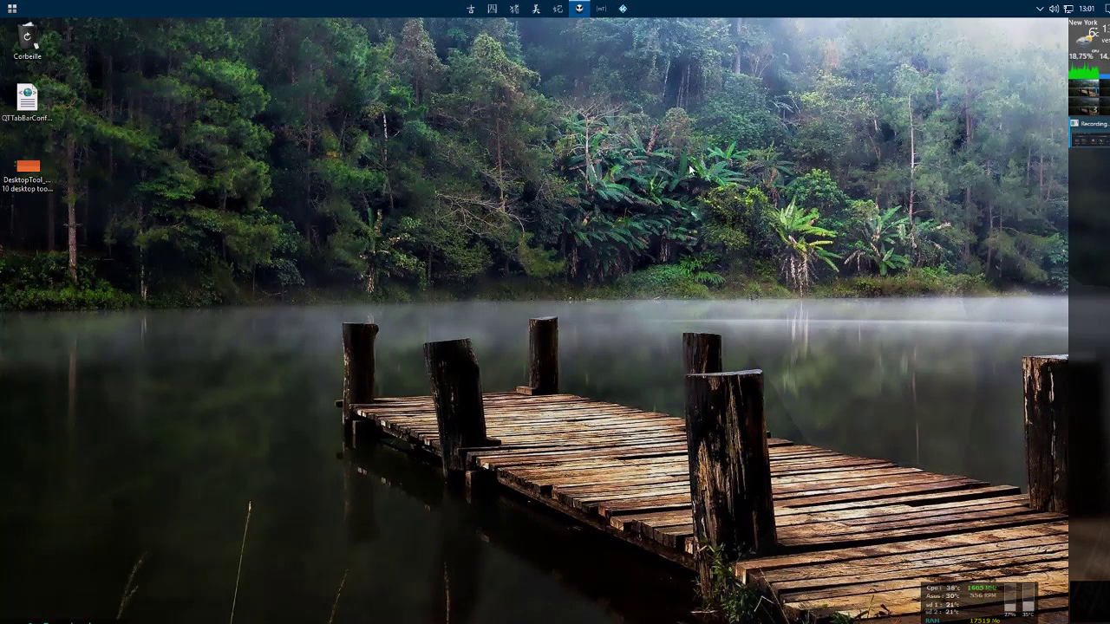
double_click(366, 176)
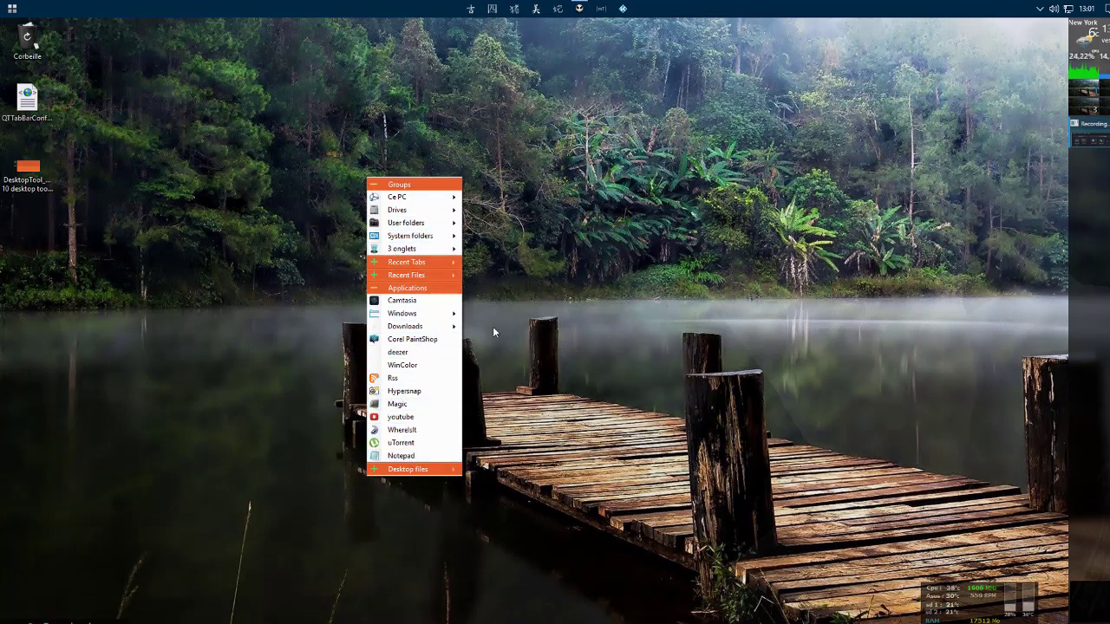
left_click(695, 181)
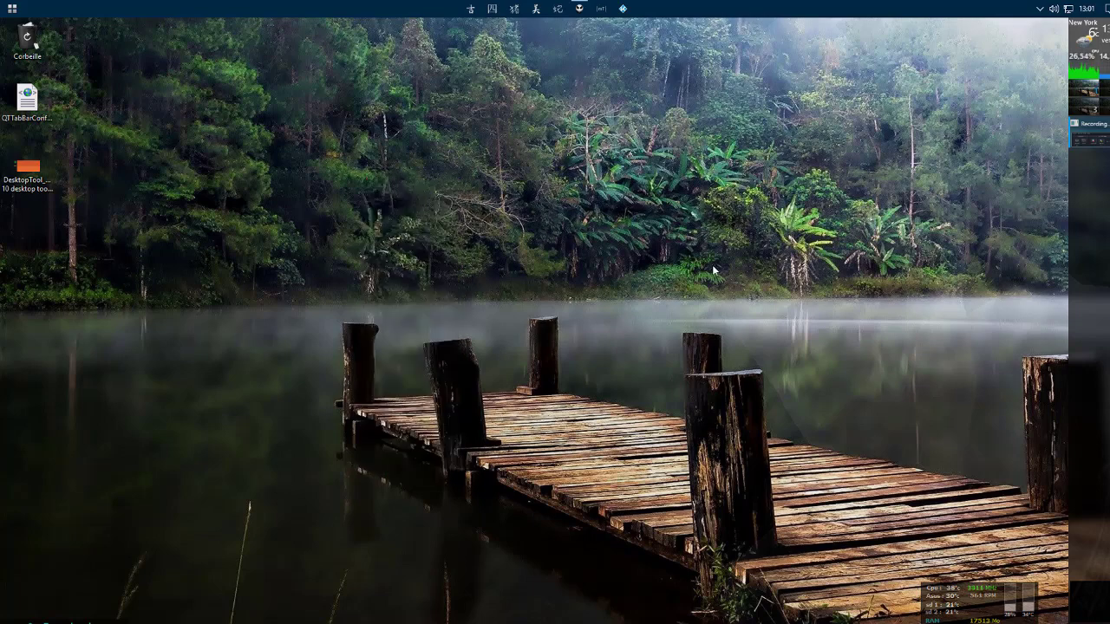